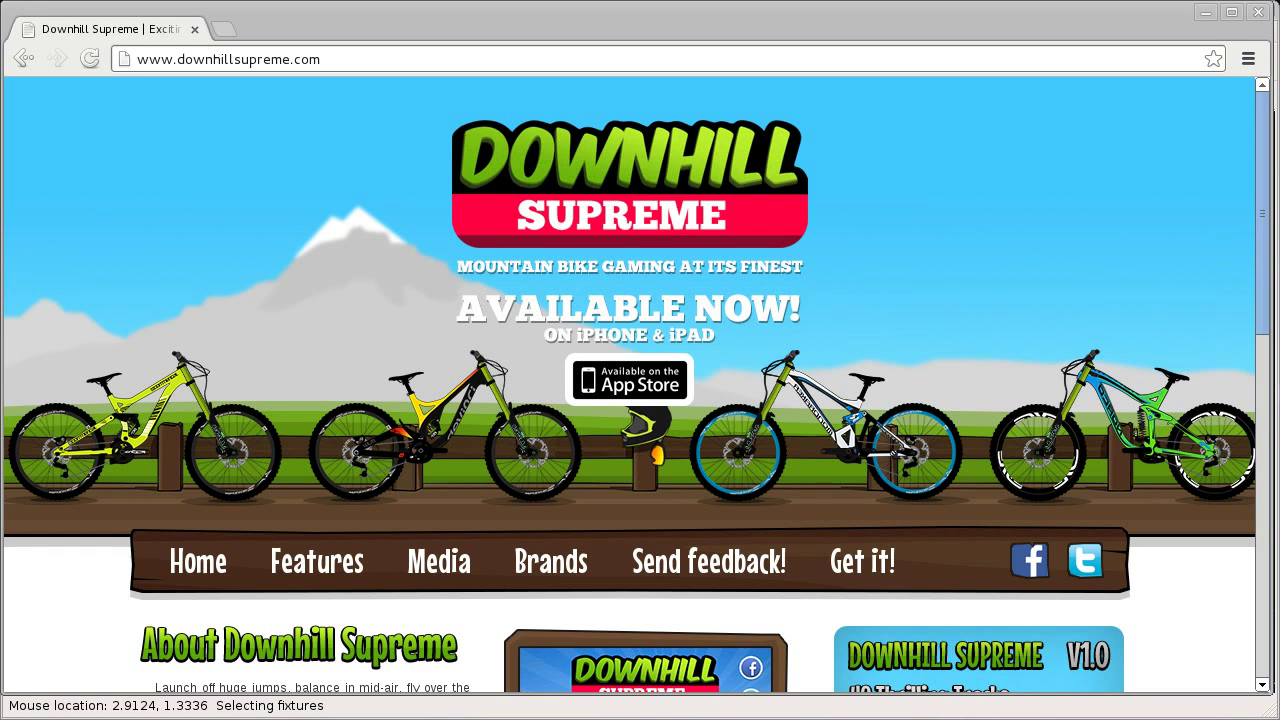
Browse the Downhill Supreme page, enlarge the third gameplay screenshot, then close Chrome.
scroll(825, 511, down, 7)
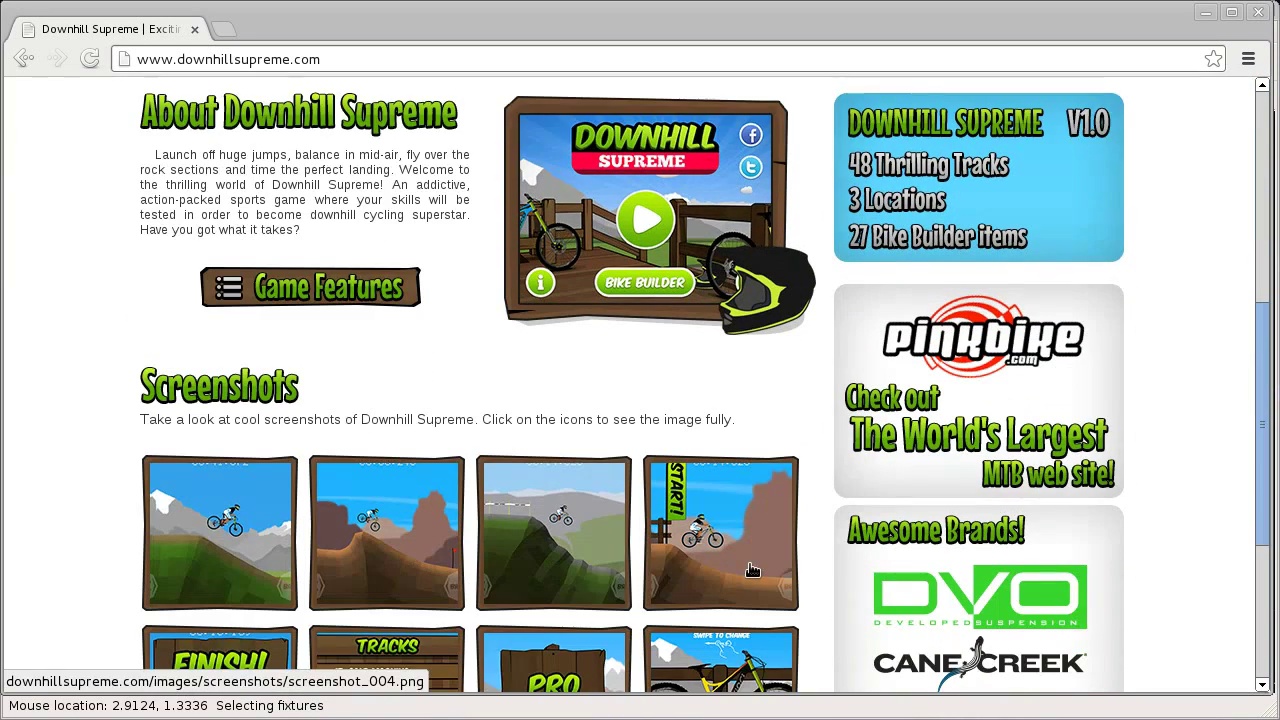
scroll(840, 490, down, 1)
scroll(837, 474, up, 1)
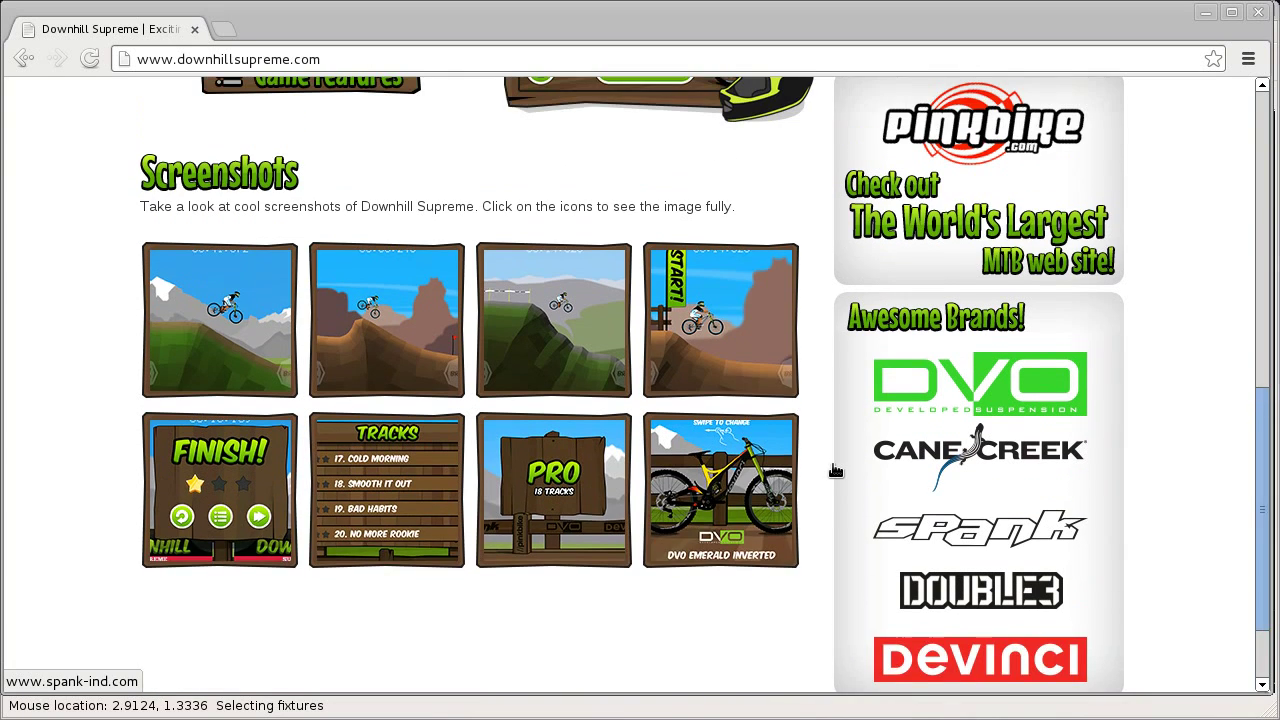
click(610, 404)
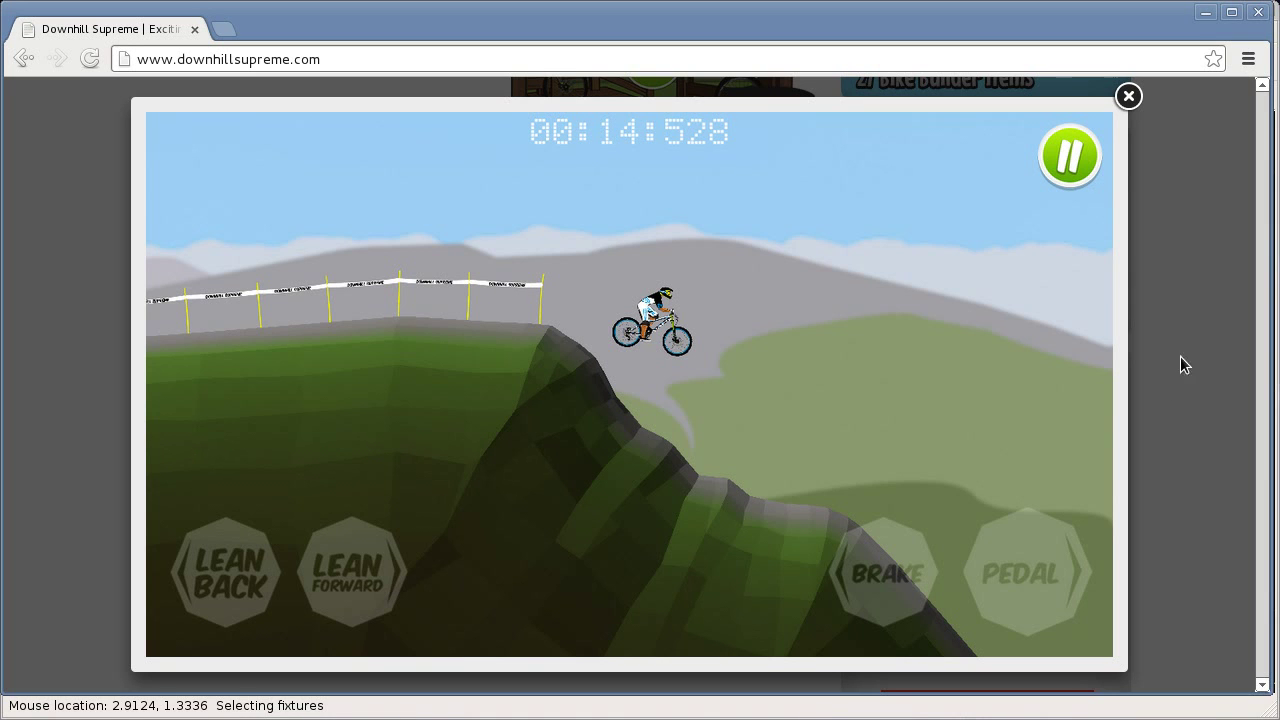
click(1256, 13)
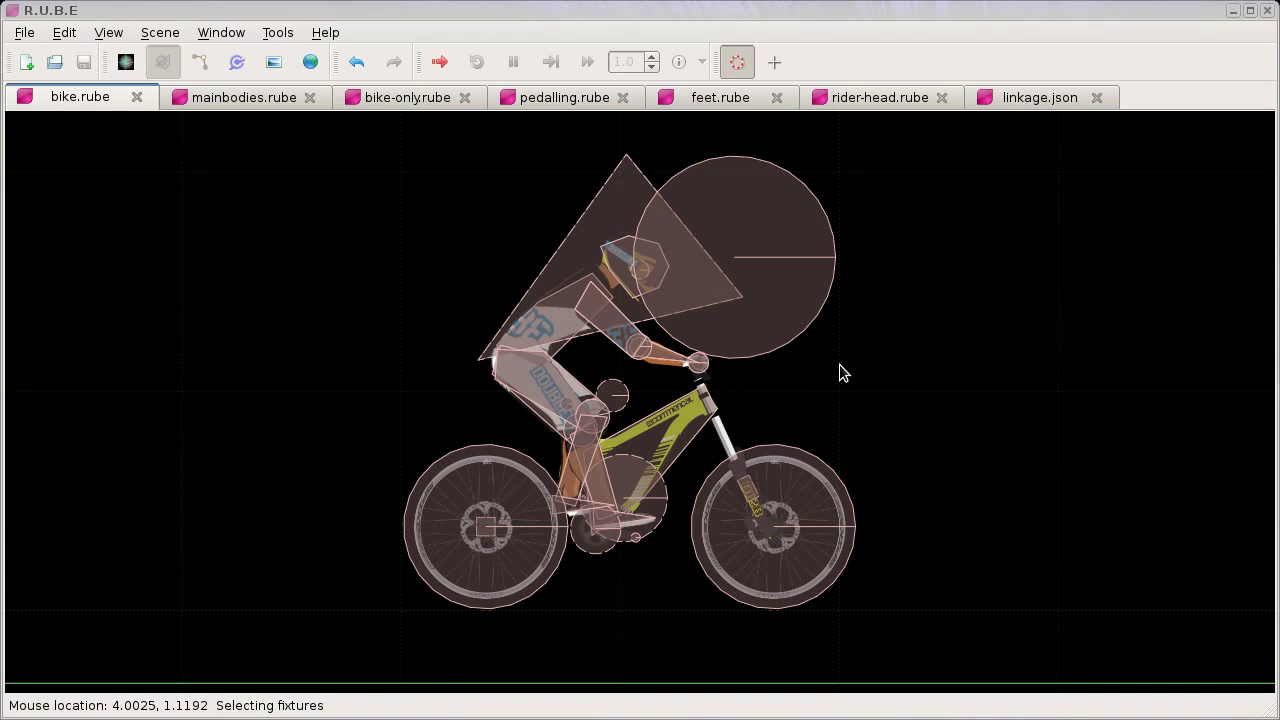
Select all 43 joints of the bike scene, review their properties, then deselect them.
right_drag(840, 365, 831, 365)
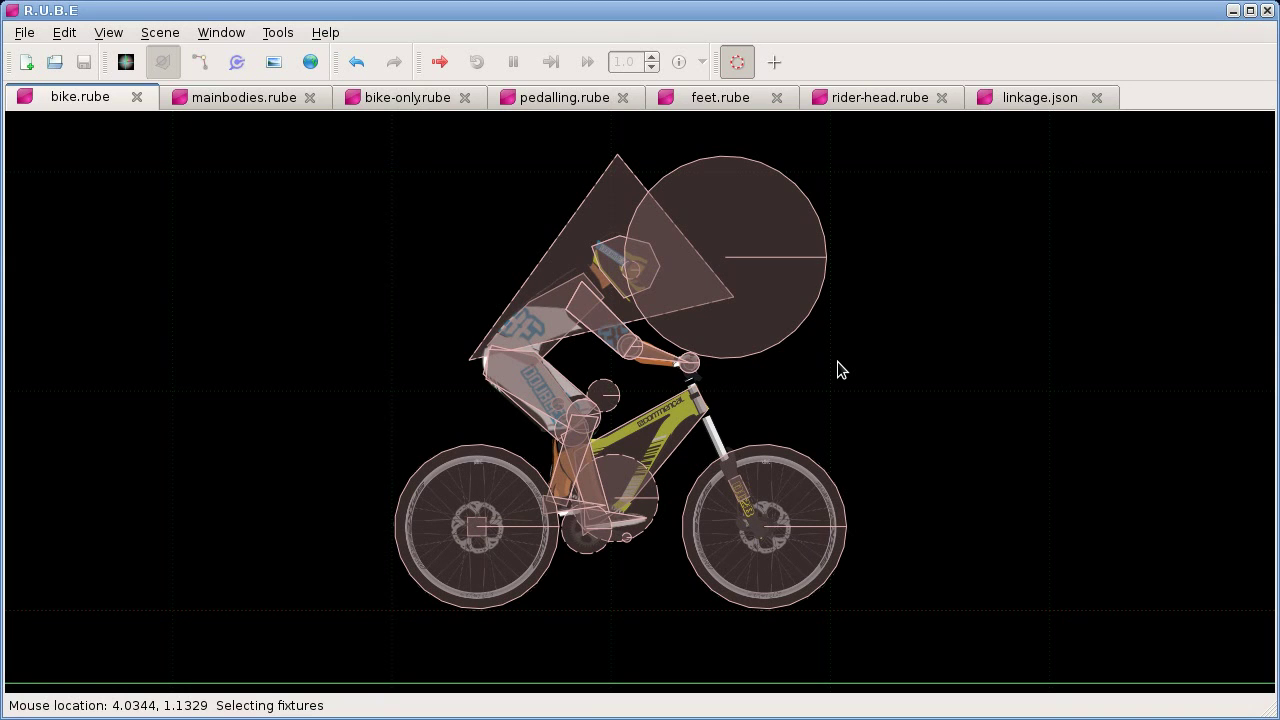
key(j)
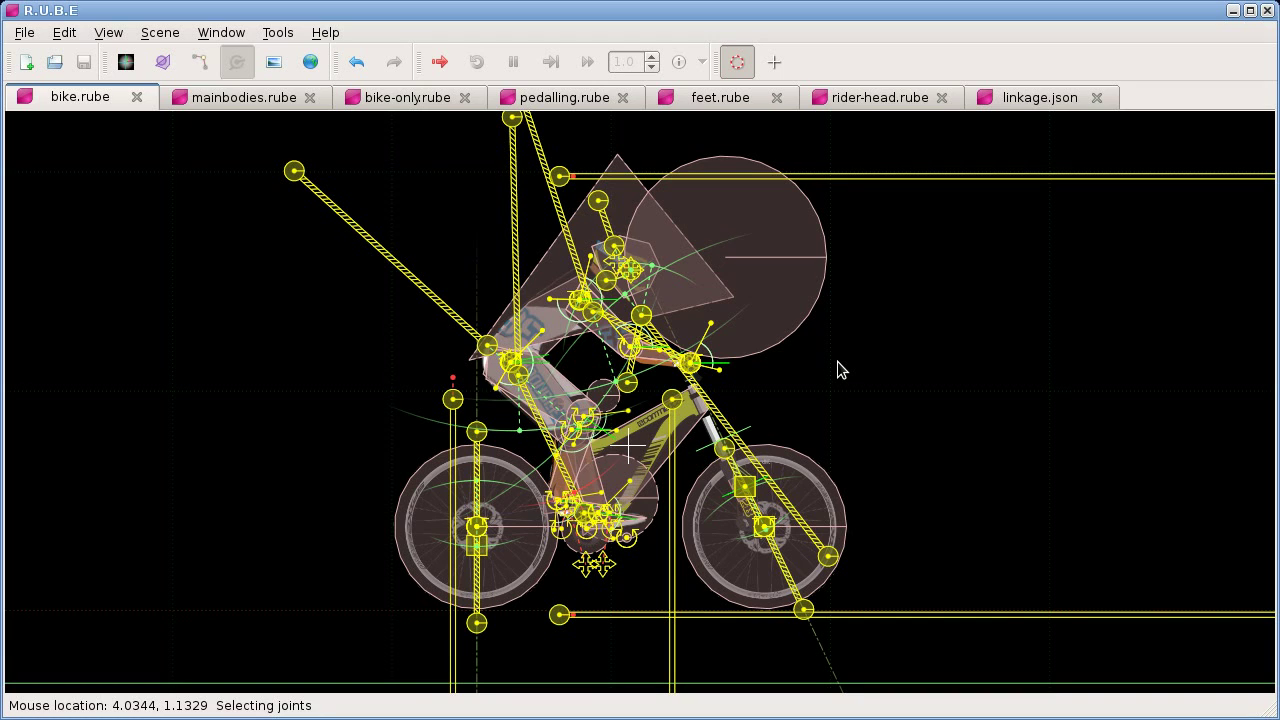
key(F7)
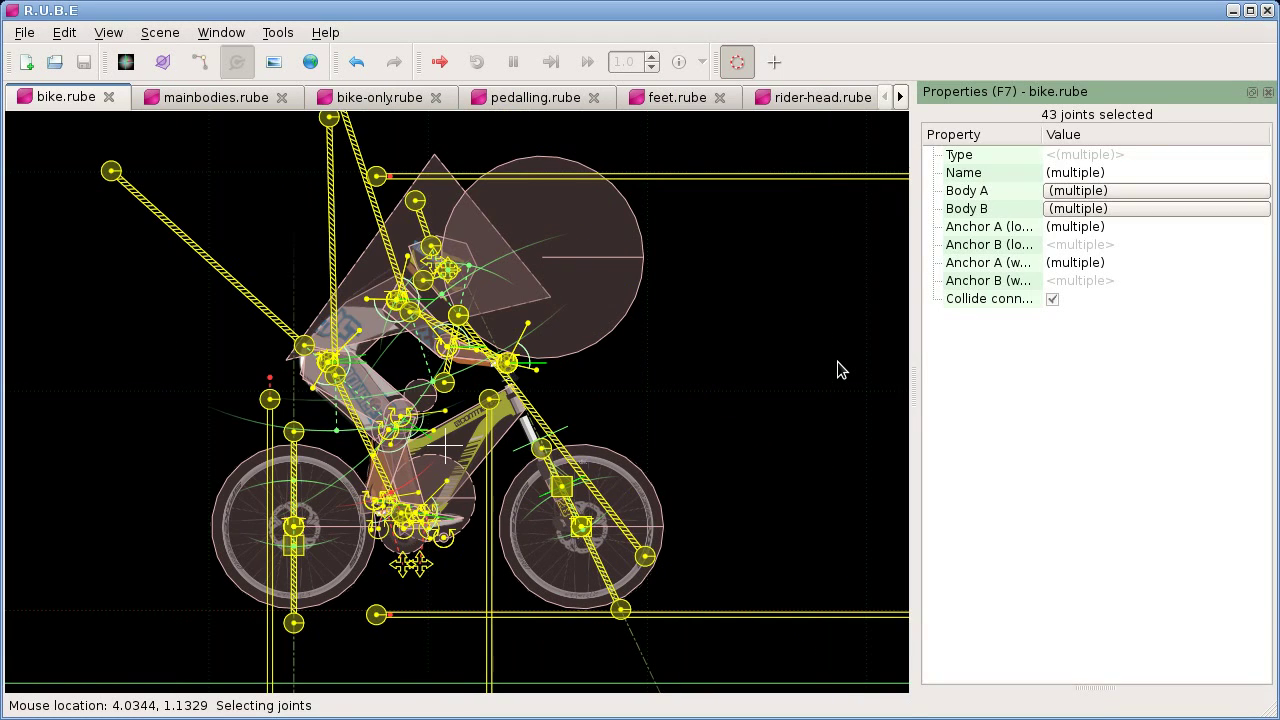
key(F7)
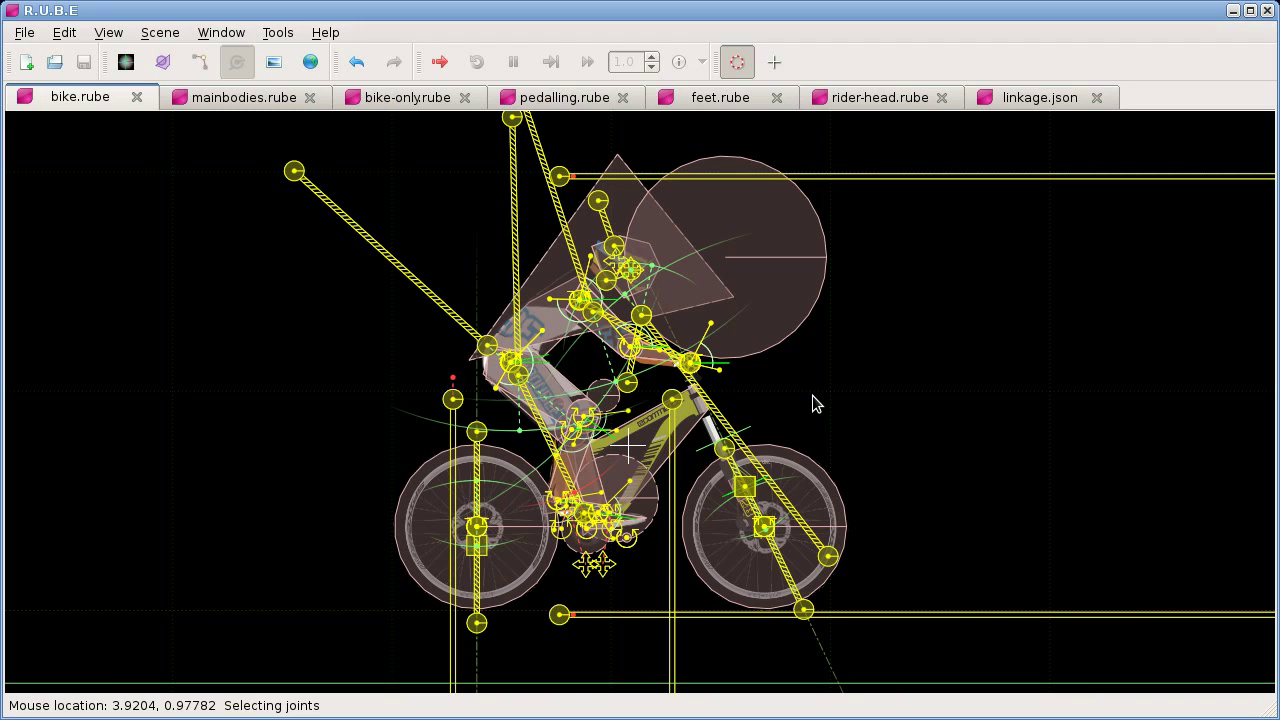
click(804, 385)
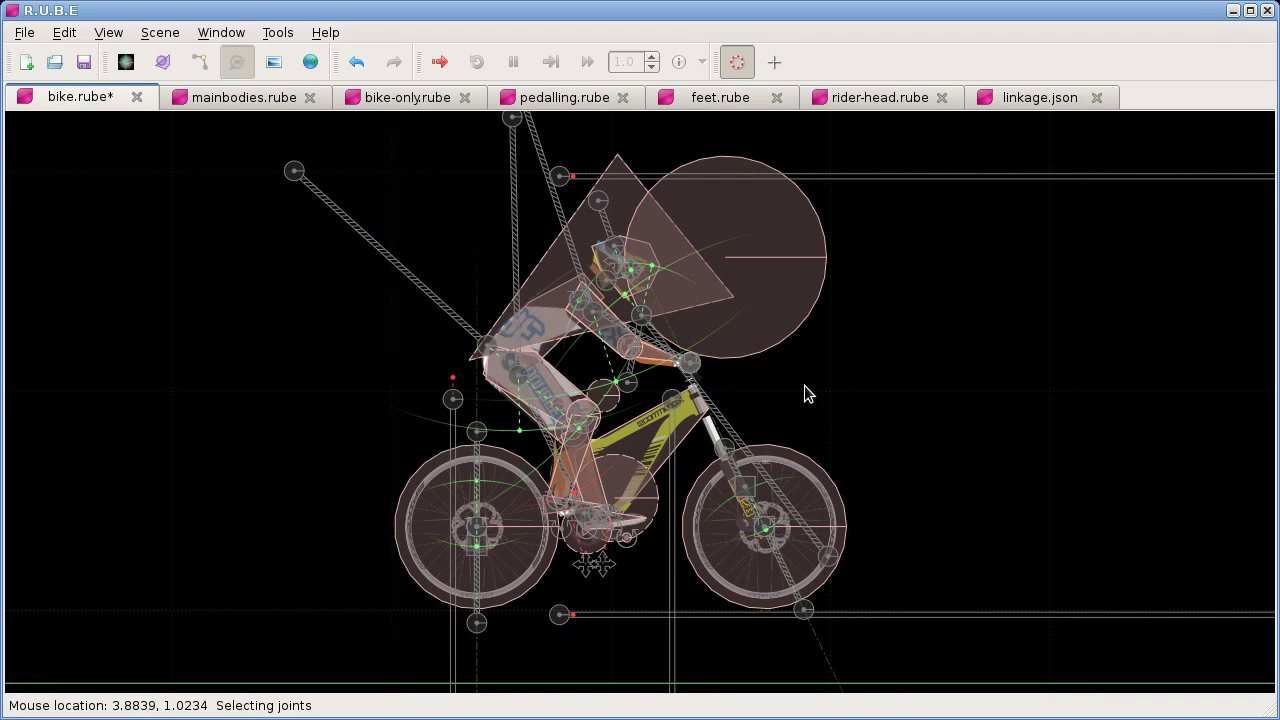
Run the bike.rube physics simulation docked as a tab, then close it and open mainbodies.rube.
key(F5)
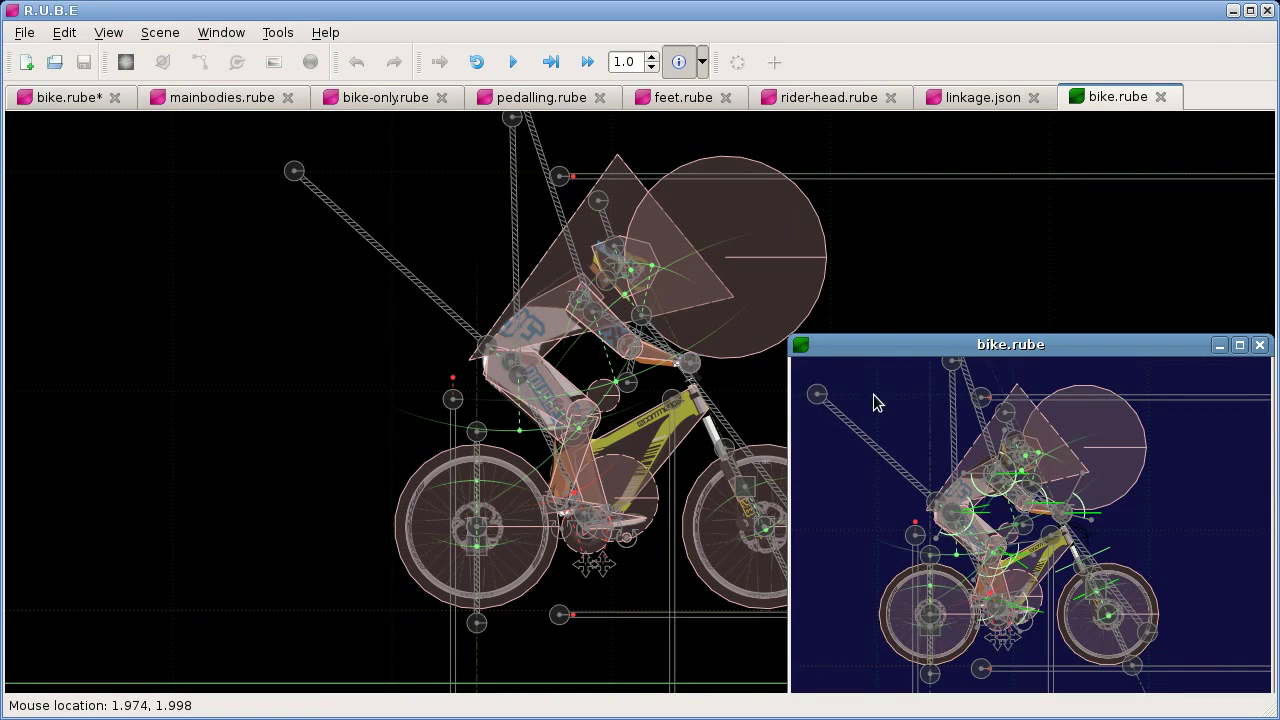
double_click(892, 354)
key(space)
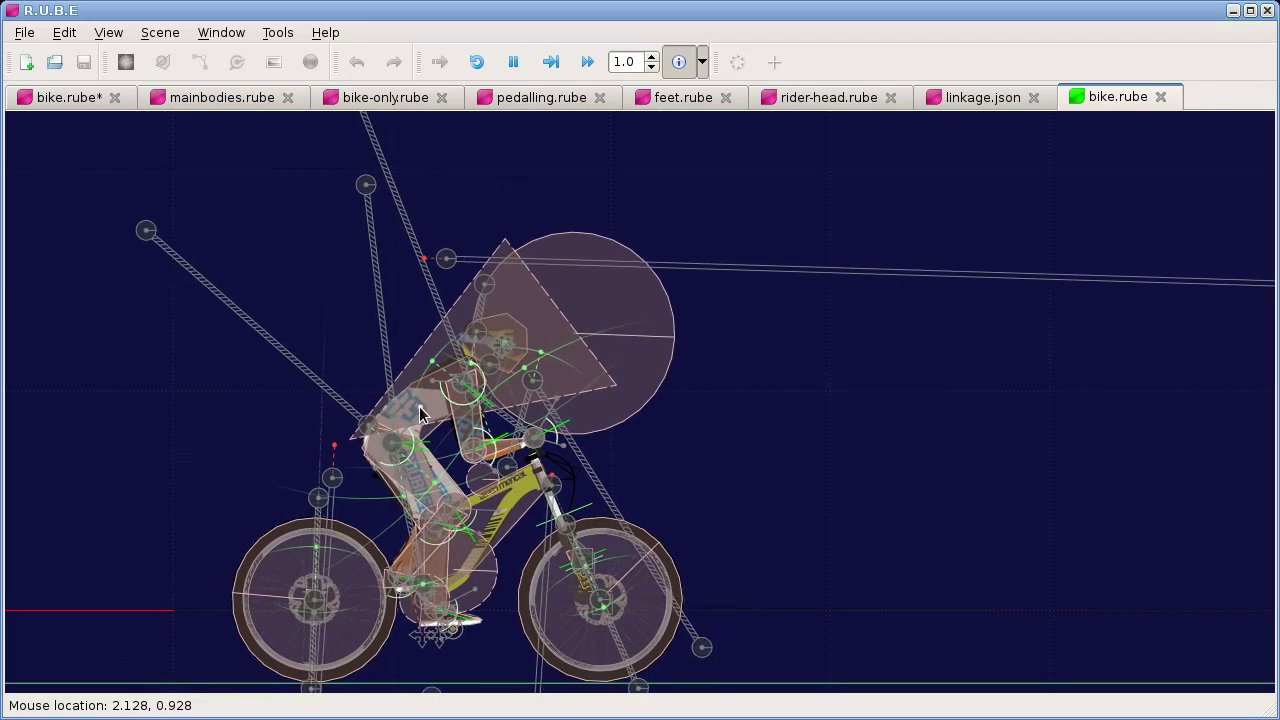
click(1160, 97)
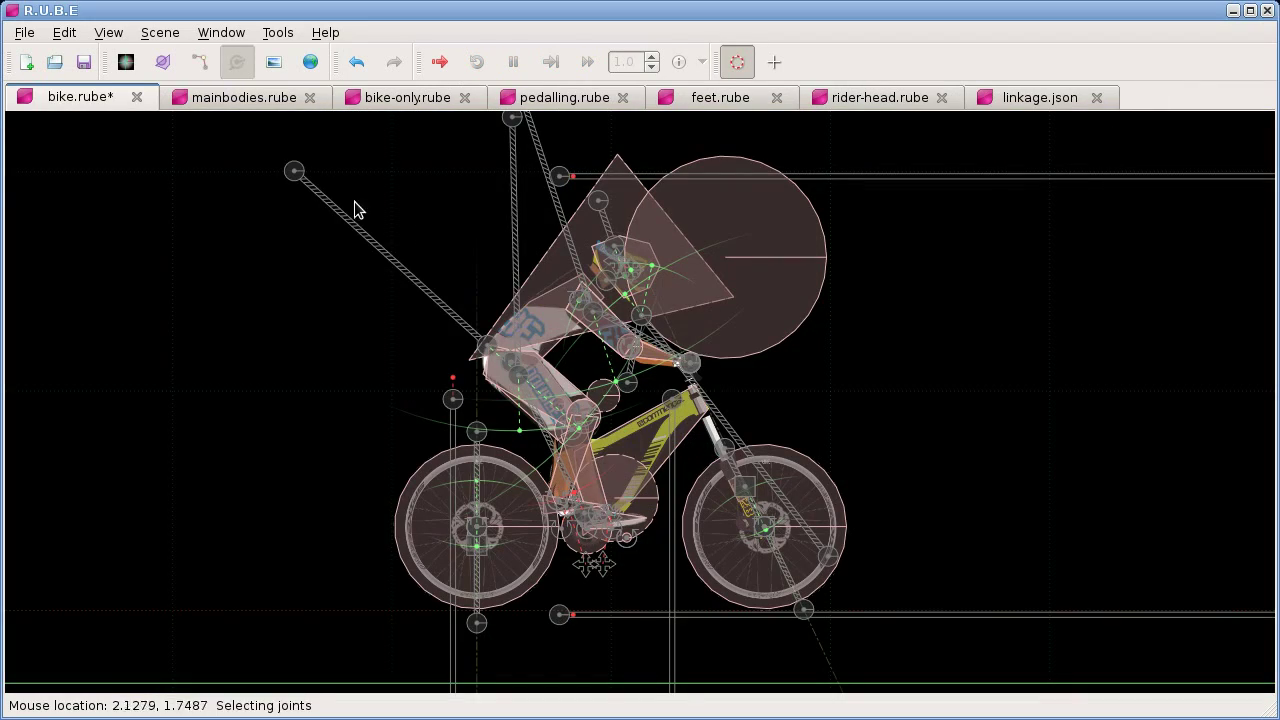
click(256, 100)
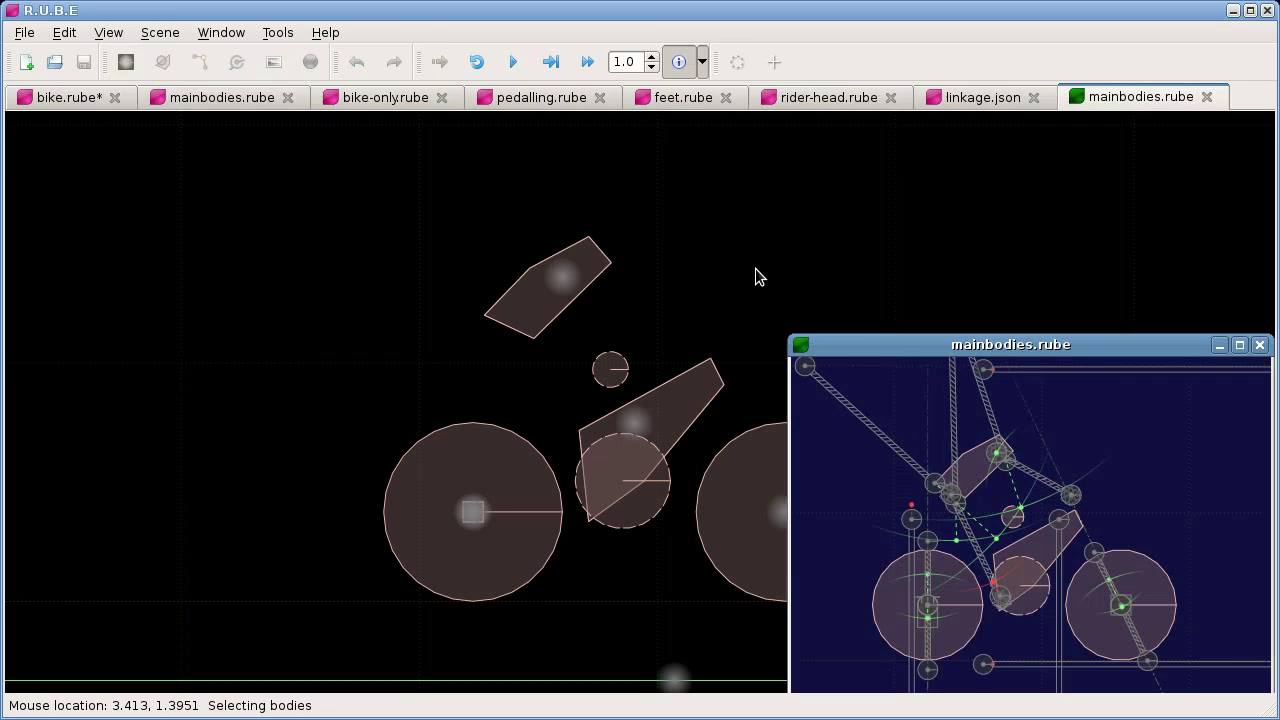
double_click(864, 344)
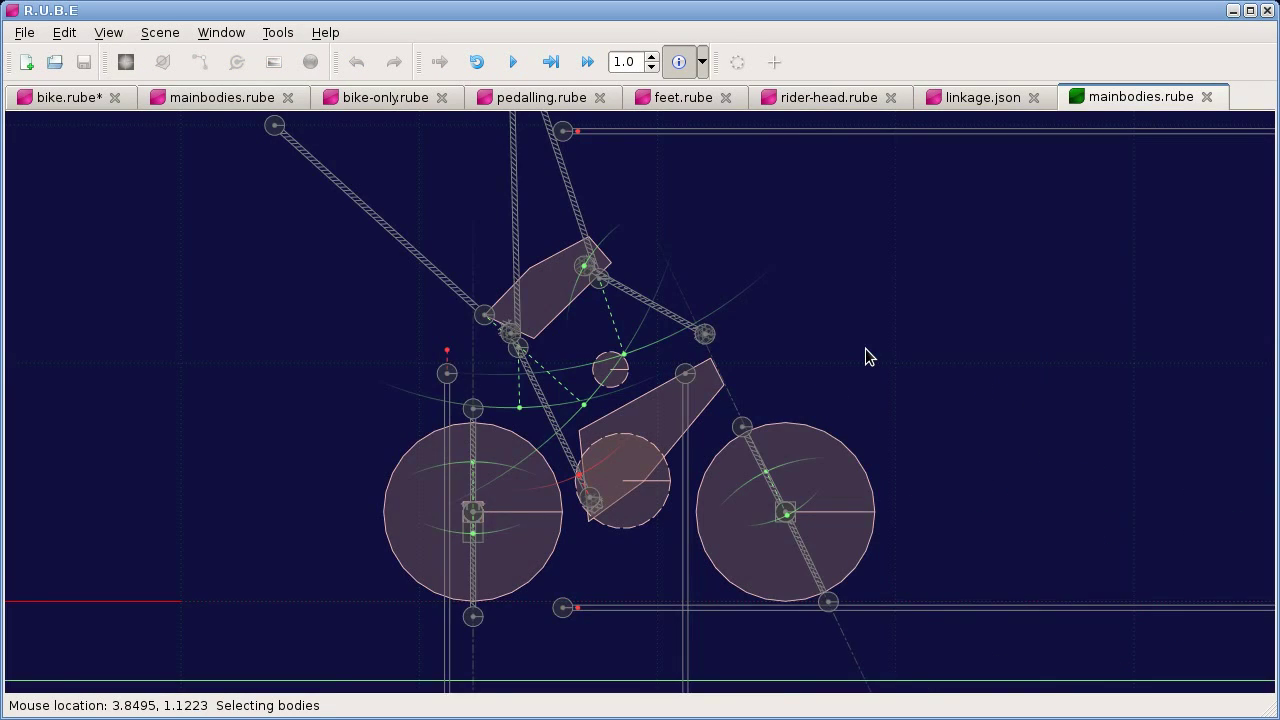
key(F5)
drag(655, 476, 607, 447)
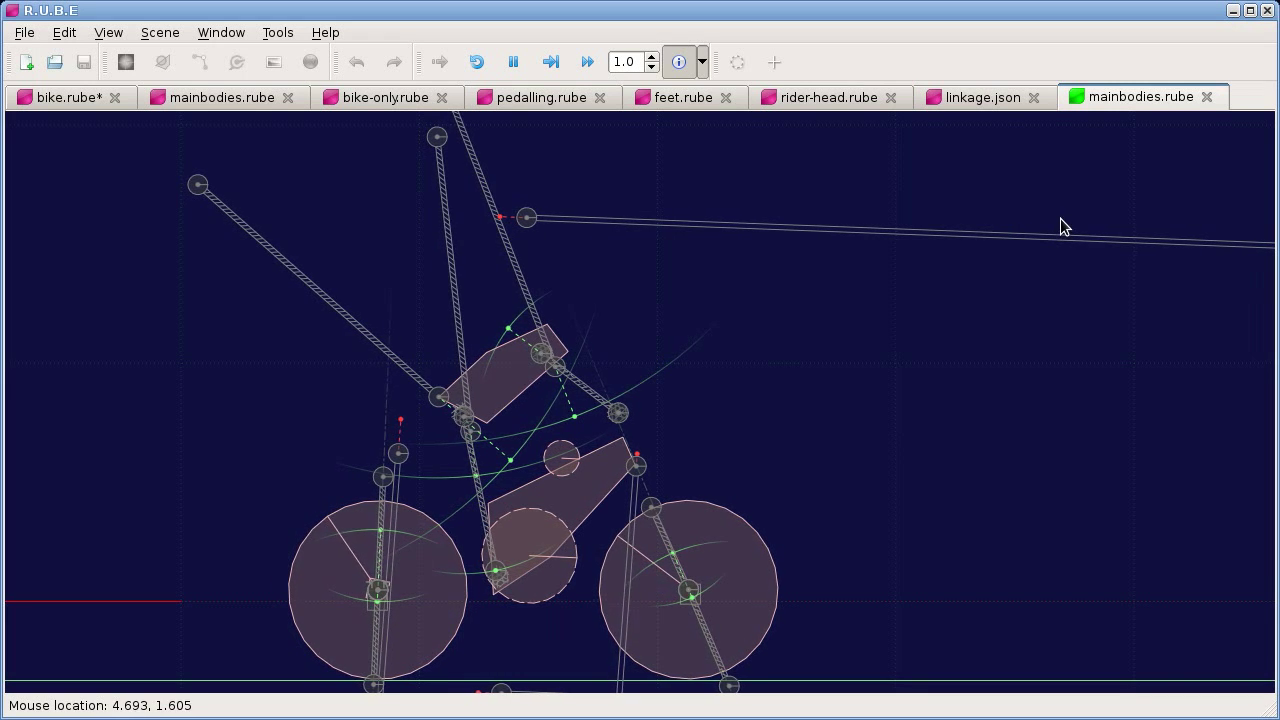
click(1206, 97)
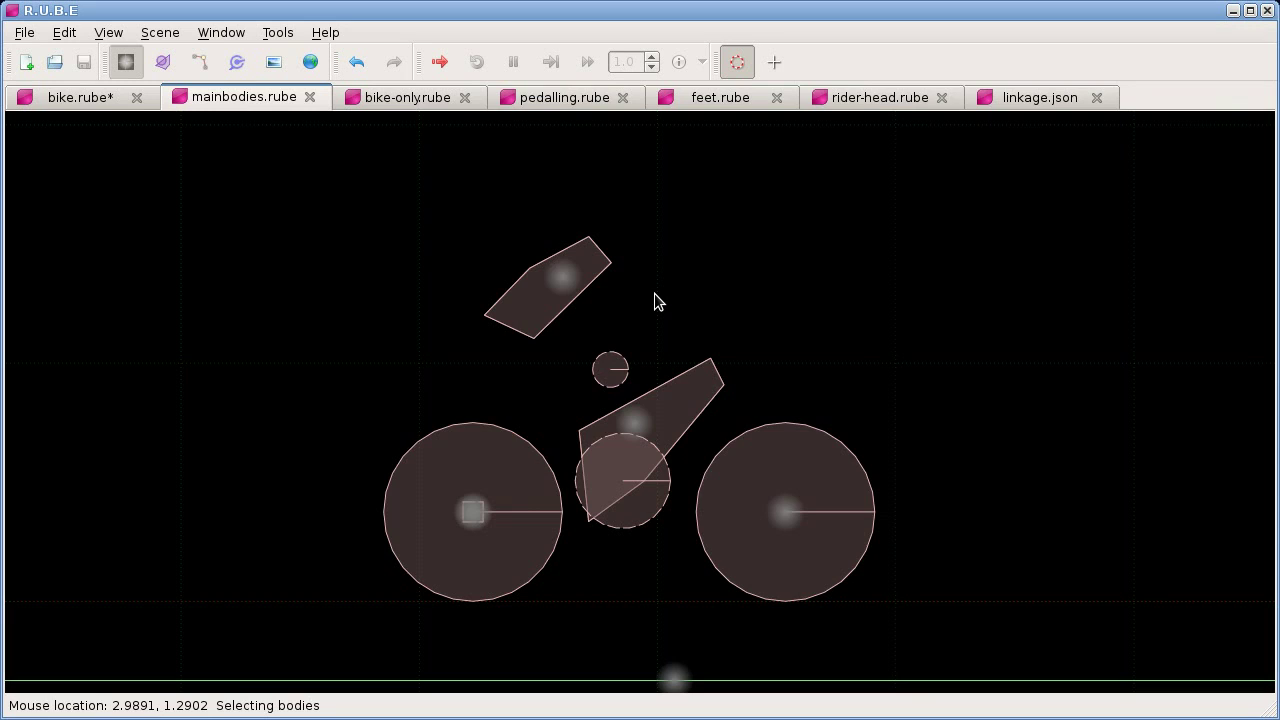
Inspect the torso (mass 70), frame and front wheel body properties, then return to mainbodies.rube.
key(F7)
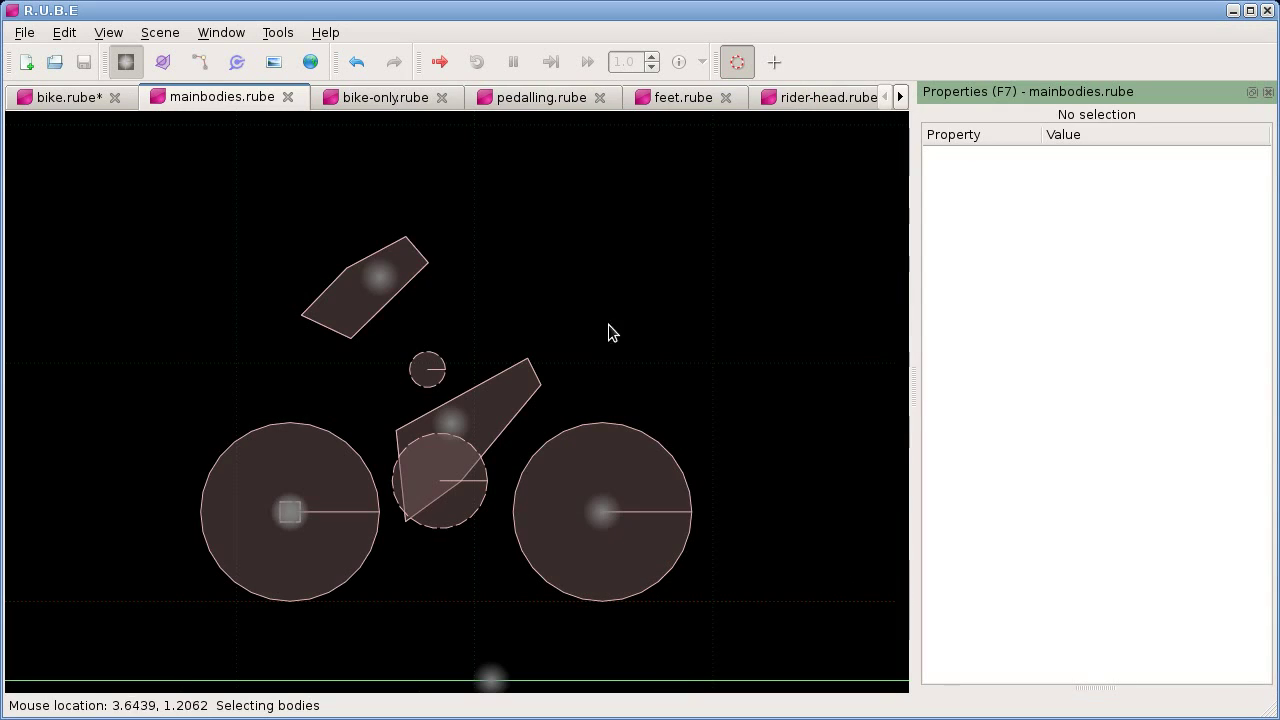
click(390, 285)
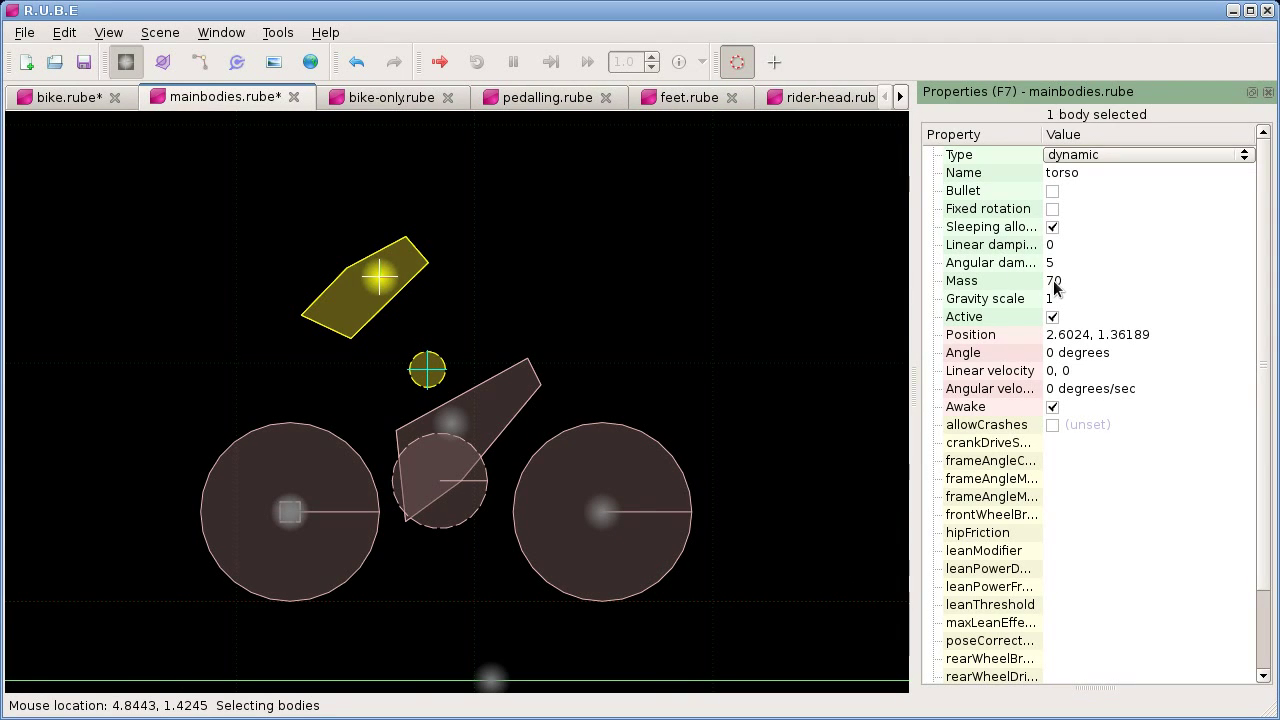
click(466, 425)
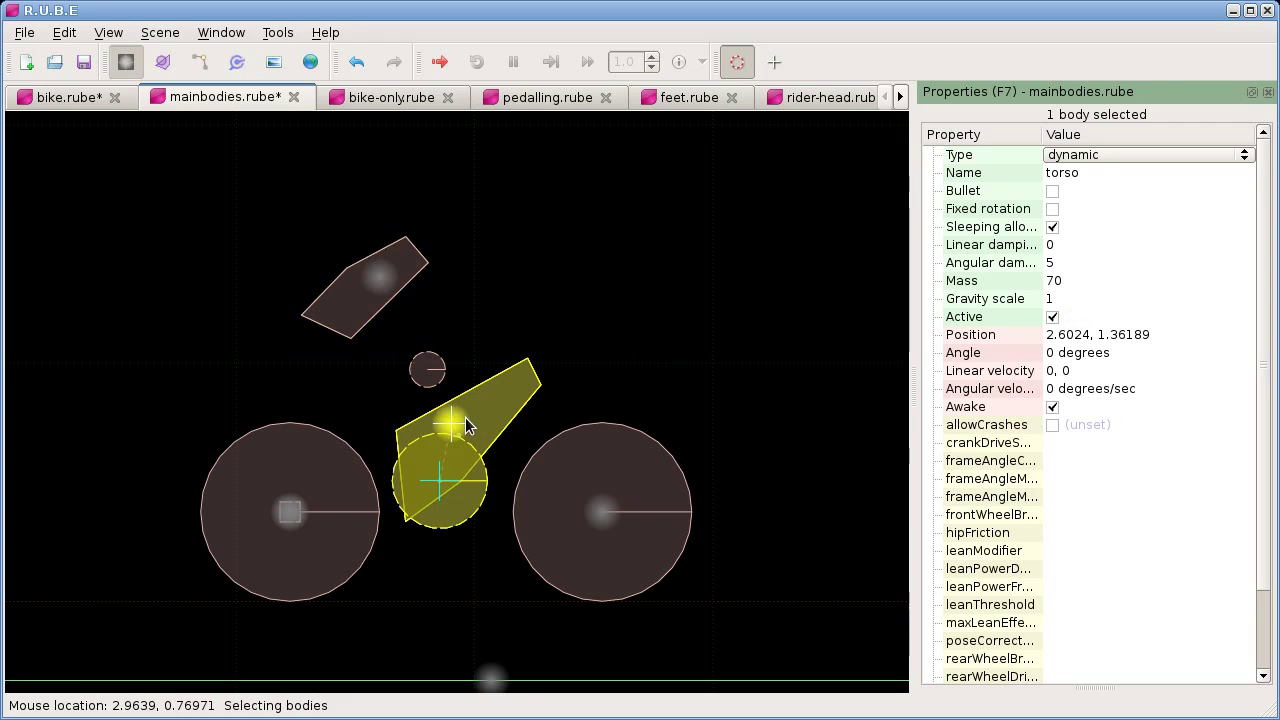
click(600, 510)
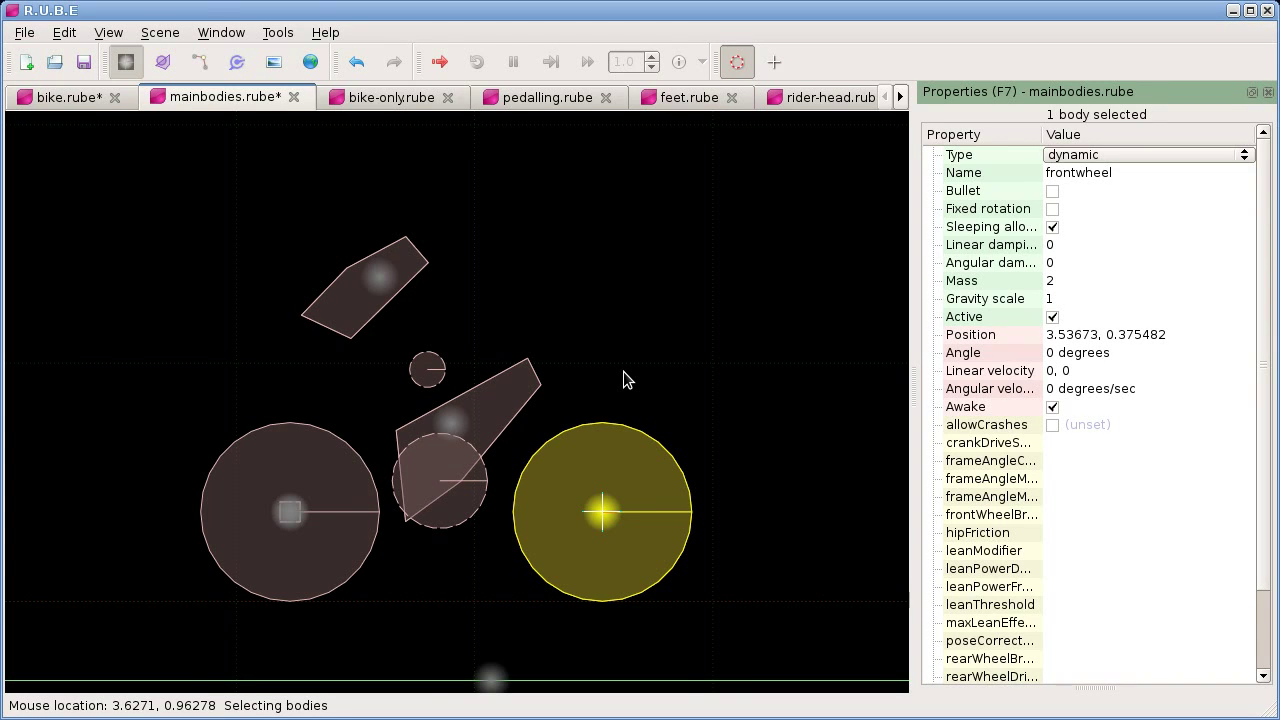
key(F7)
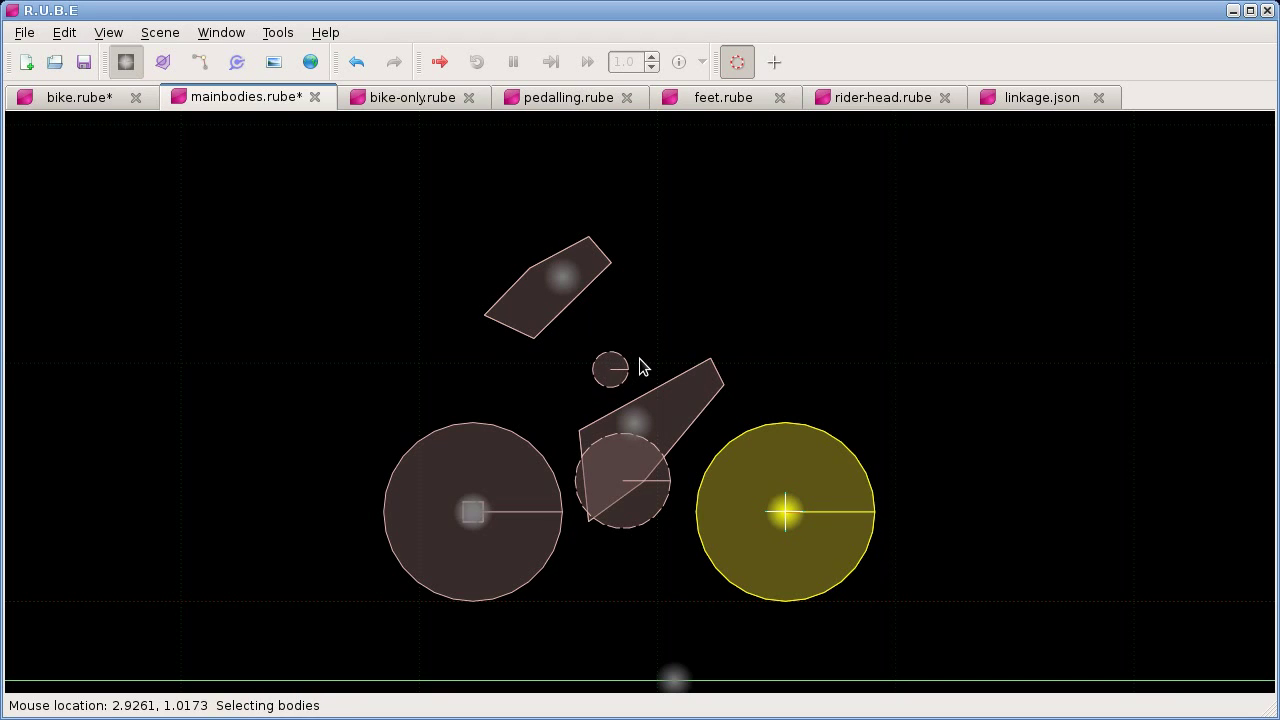
click(80, 97)
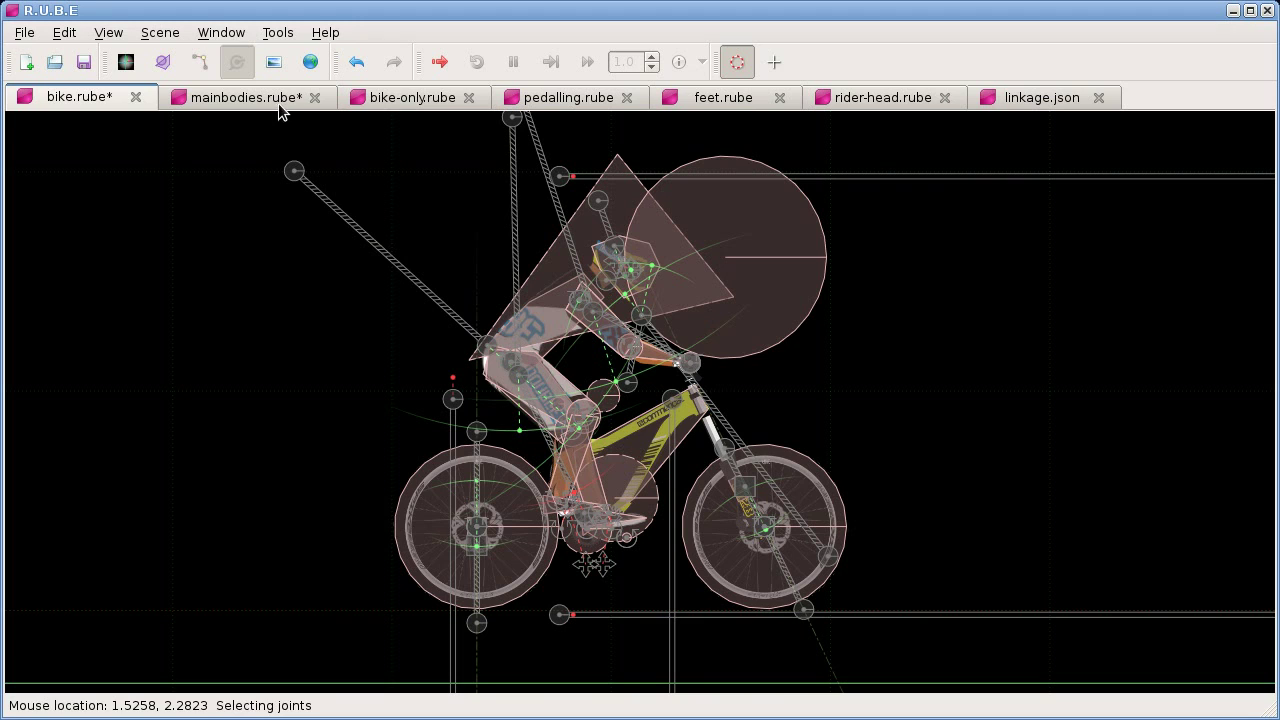
click(245, 97)
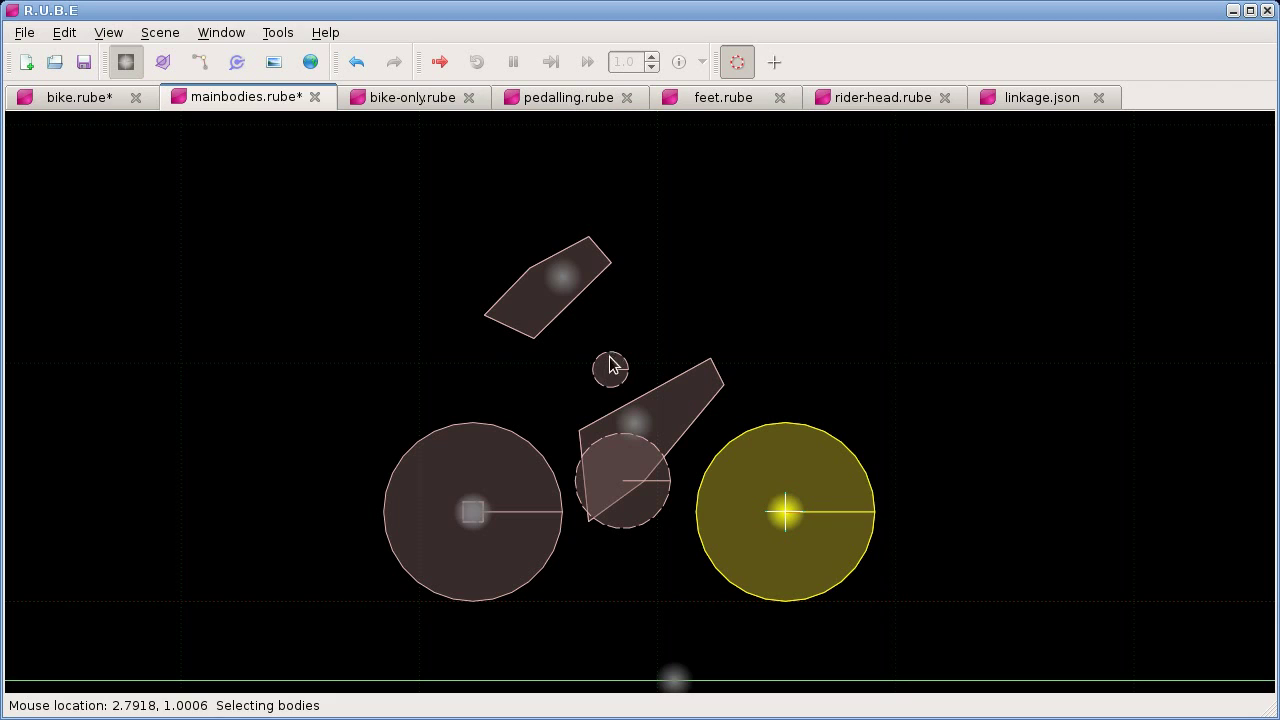
key(f)
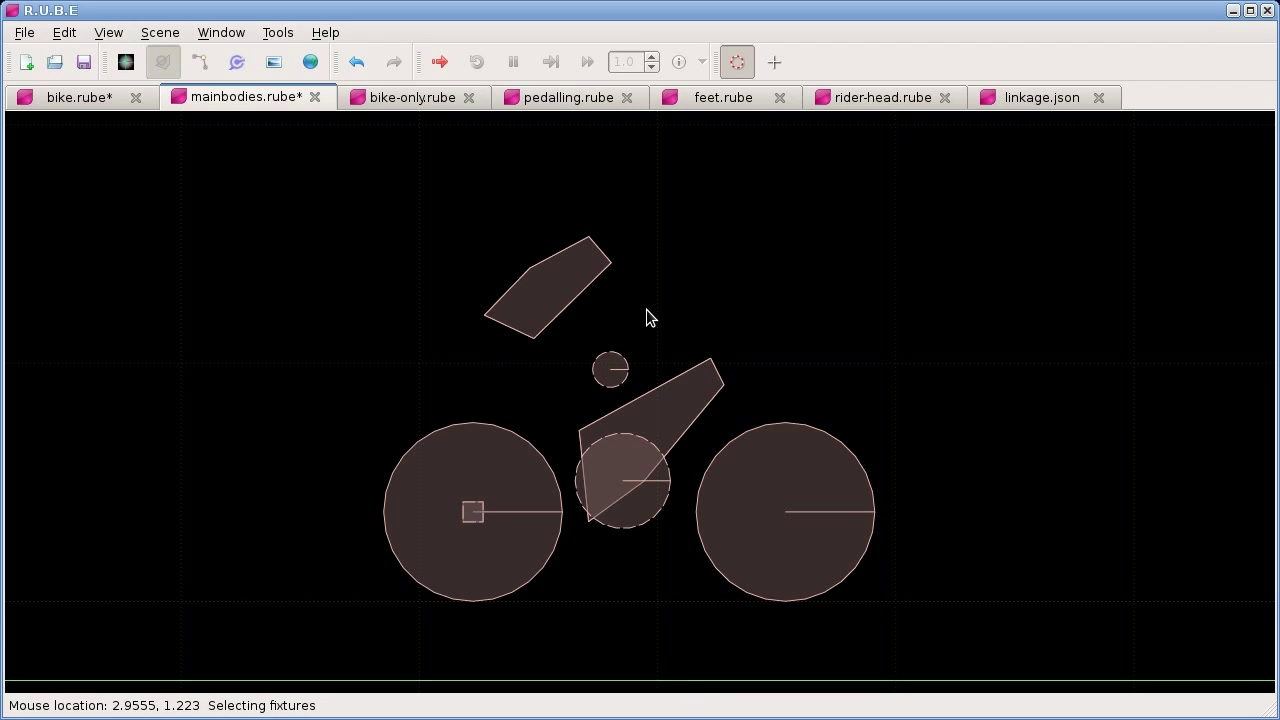
key(h)
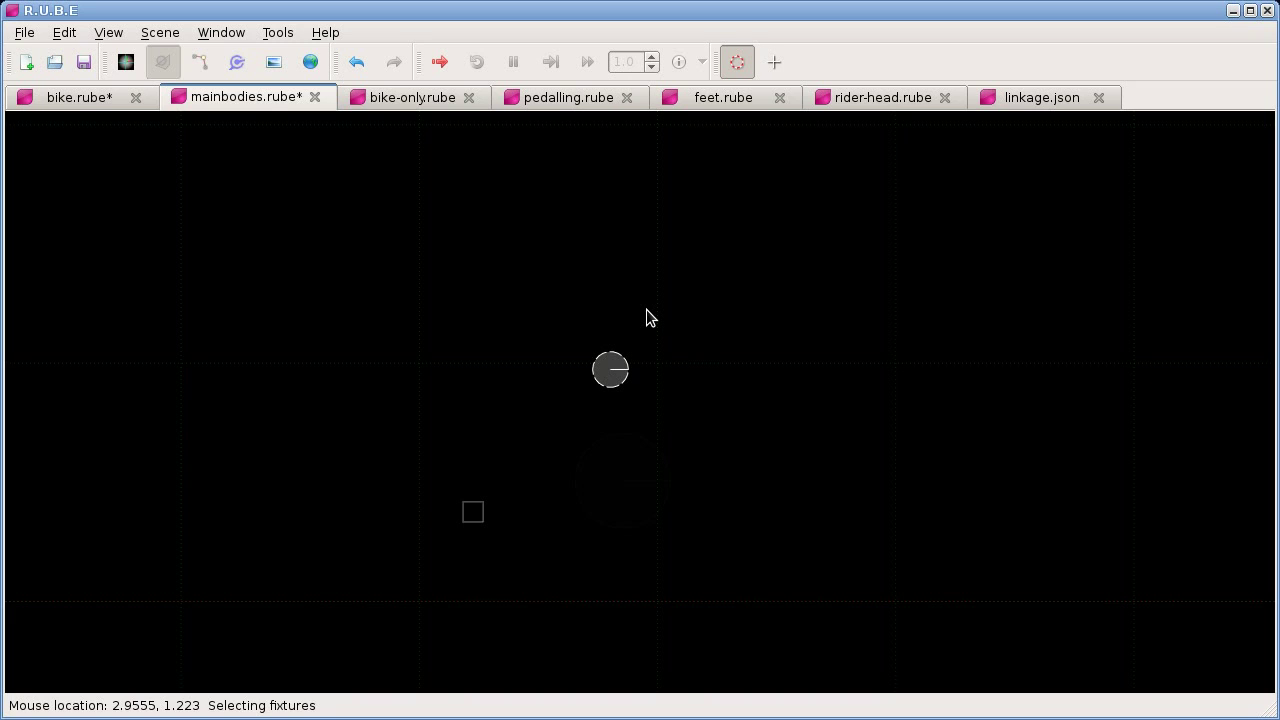
key(ctrl+a)
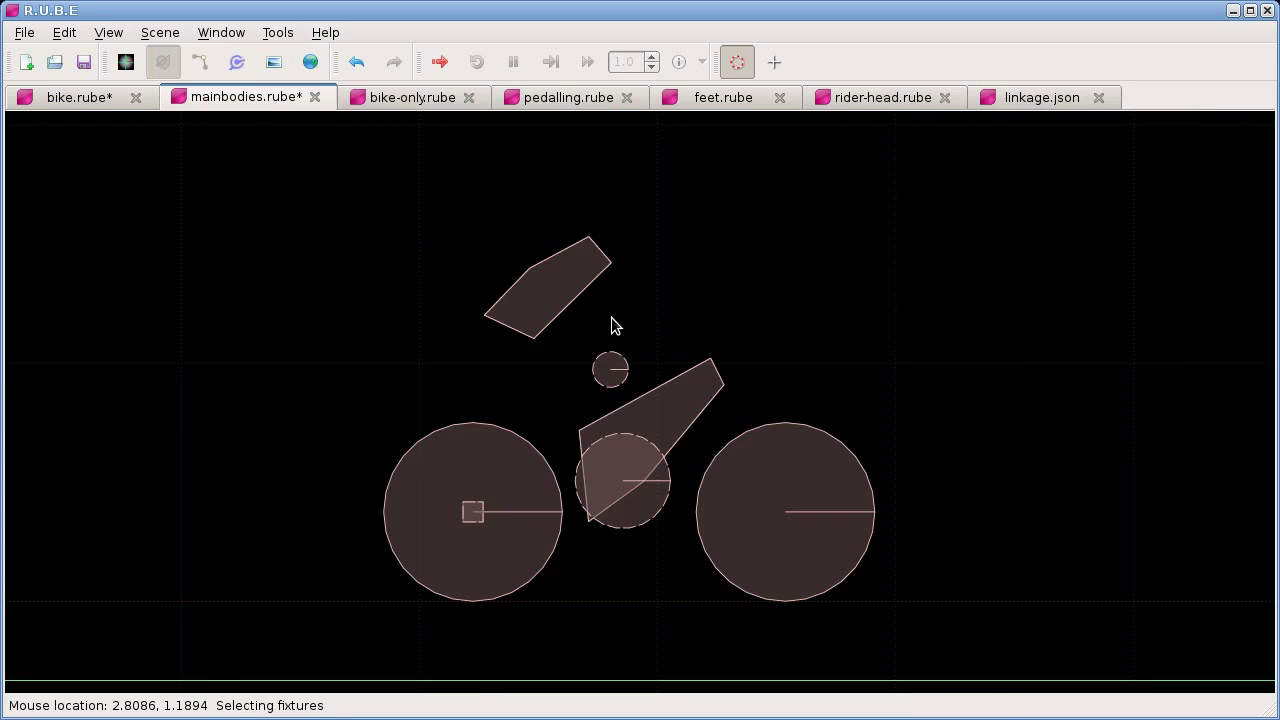
key(F7)
click(400, 277)
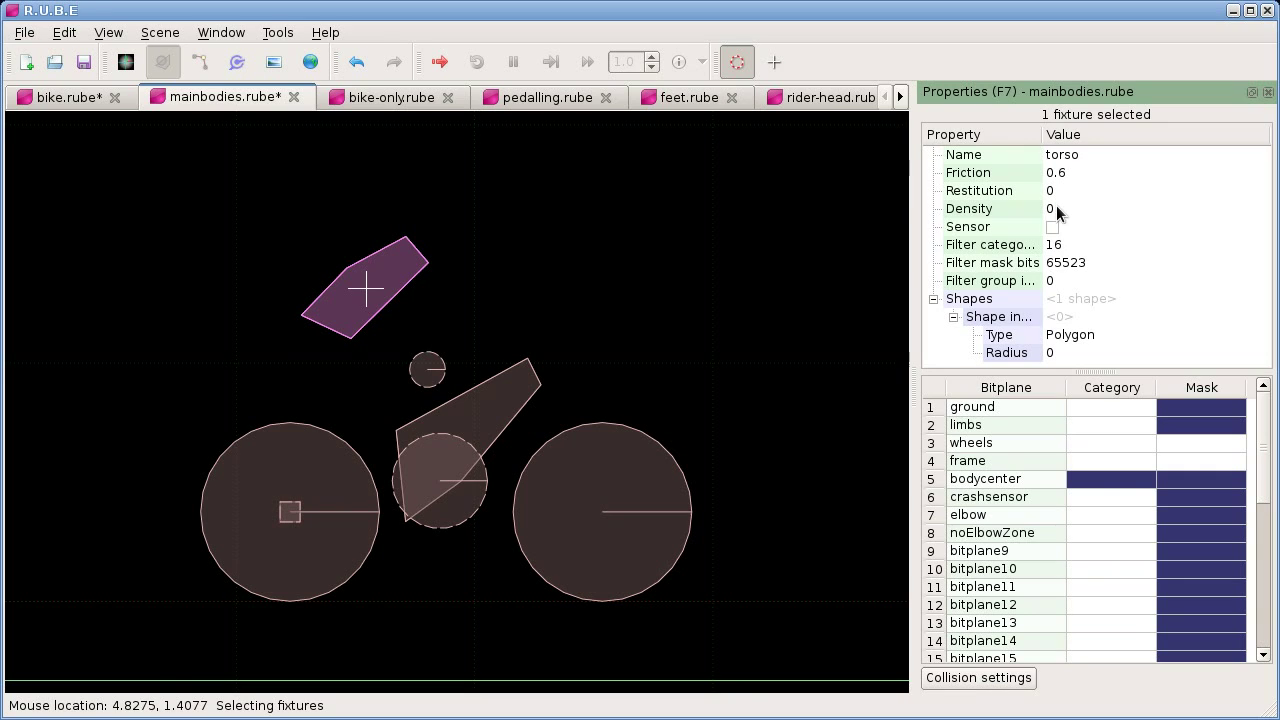
click(428, 370)
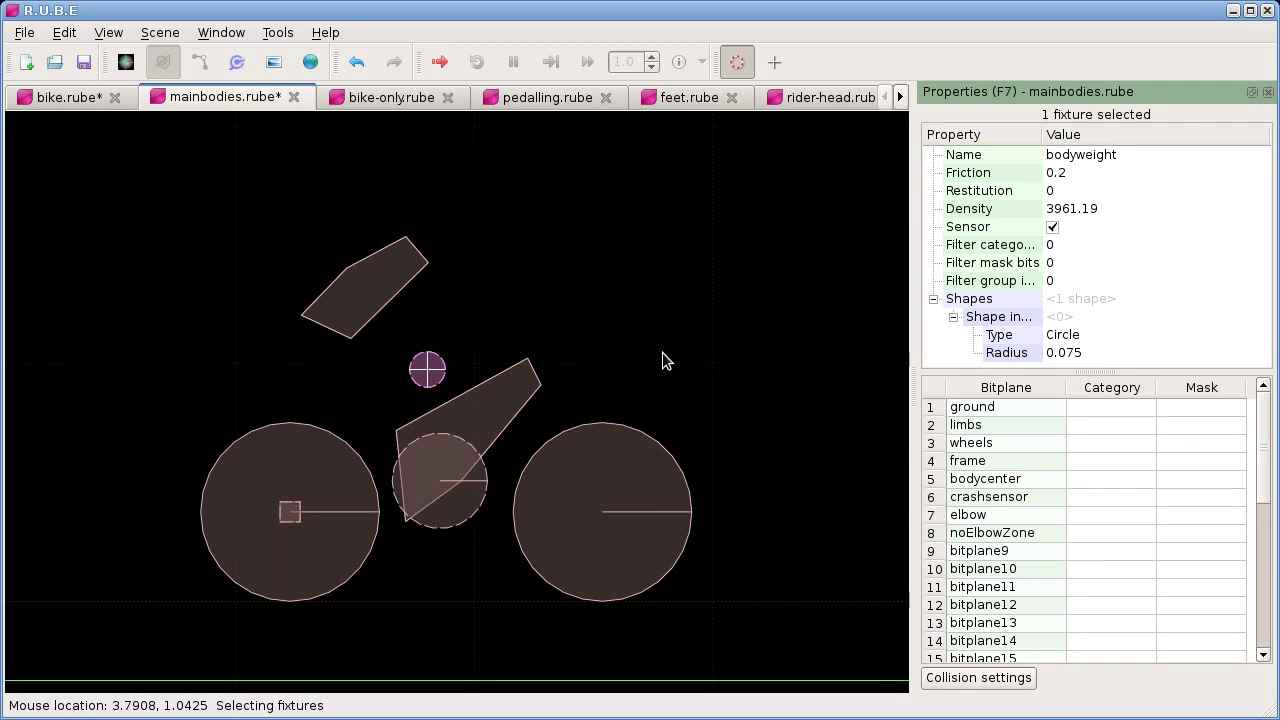
key(F7)
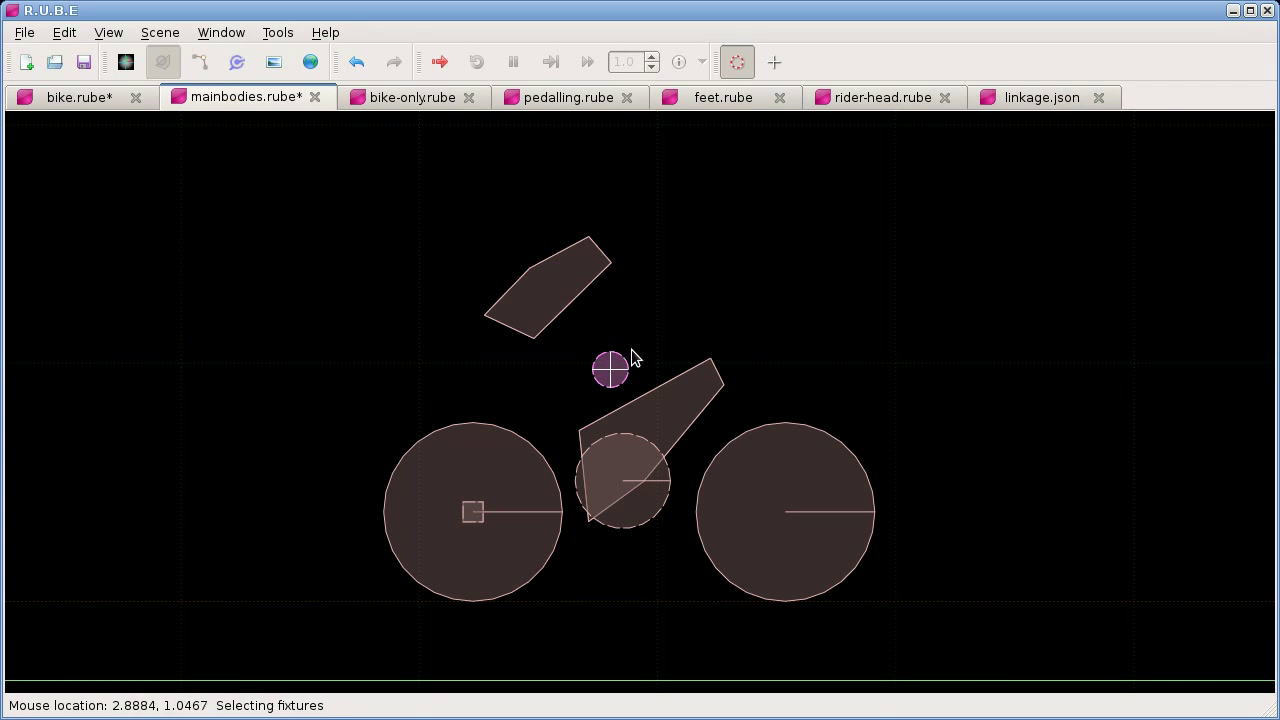
click(550, 287)
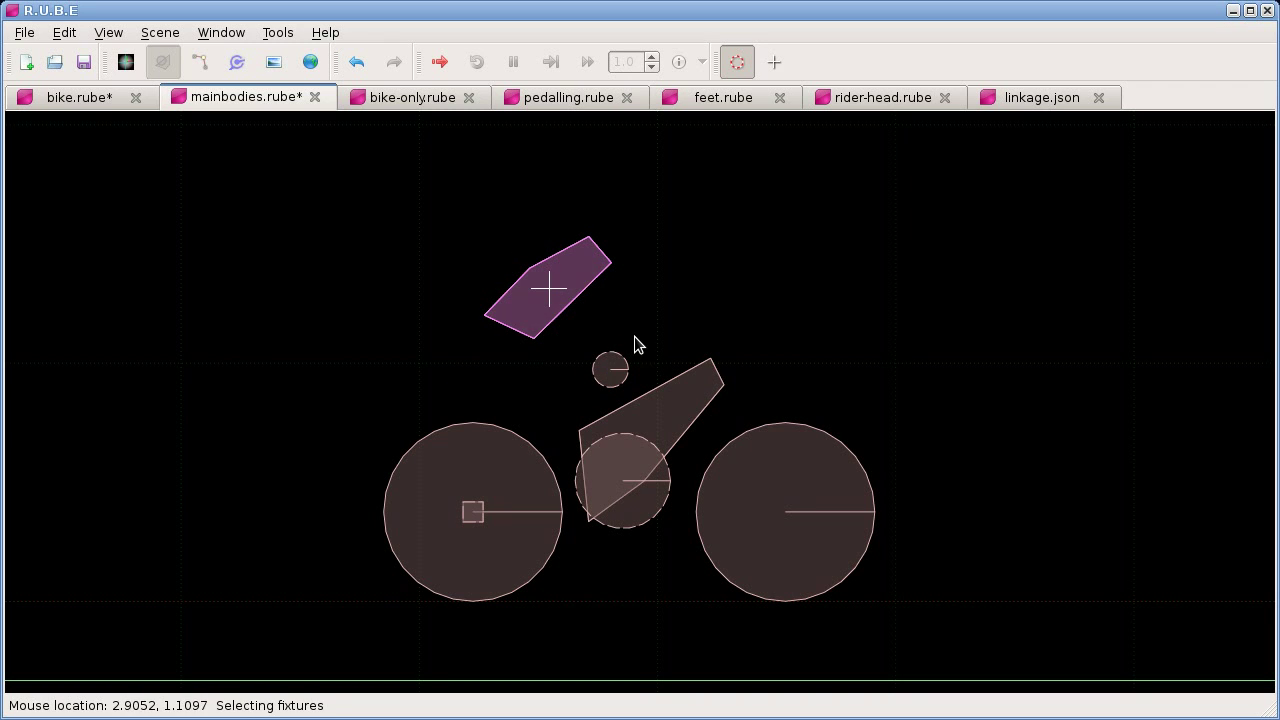
click(611, 366)
Move the small circle fixture, then undo twice to restore it above the frame's left end.
key(t)
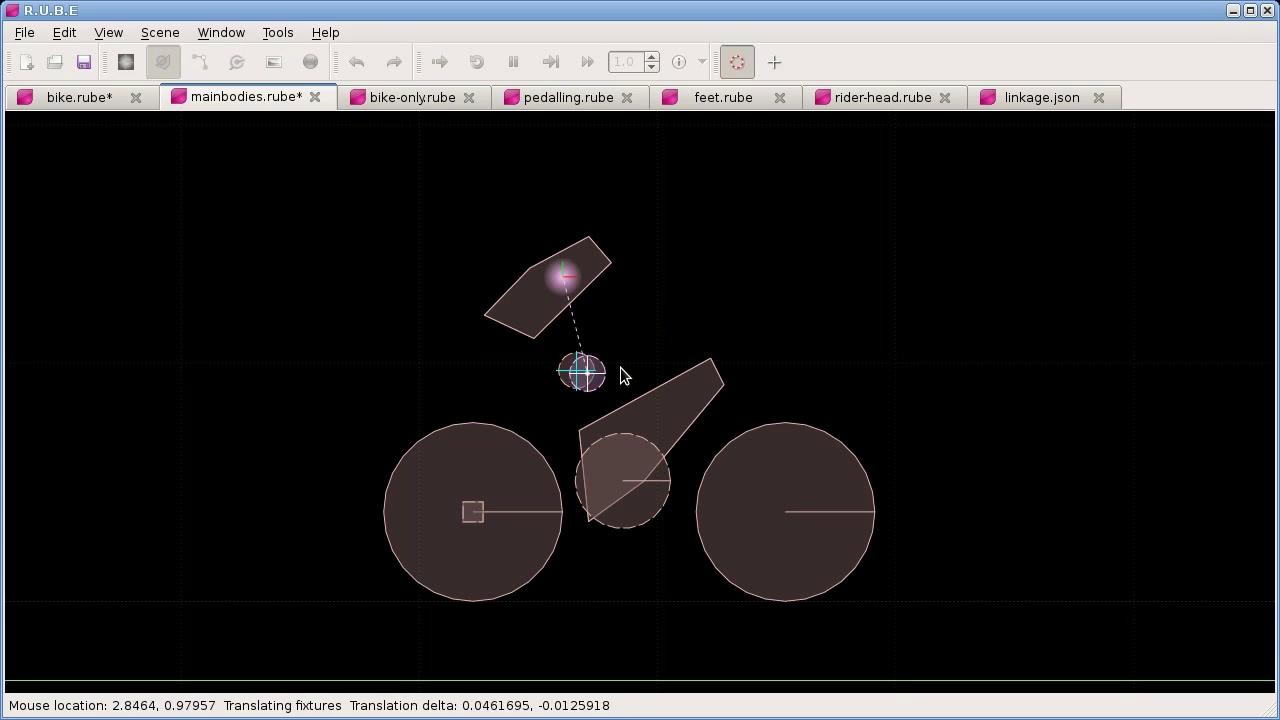
click(700, 334)
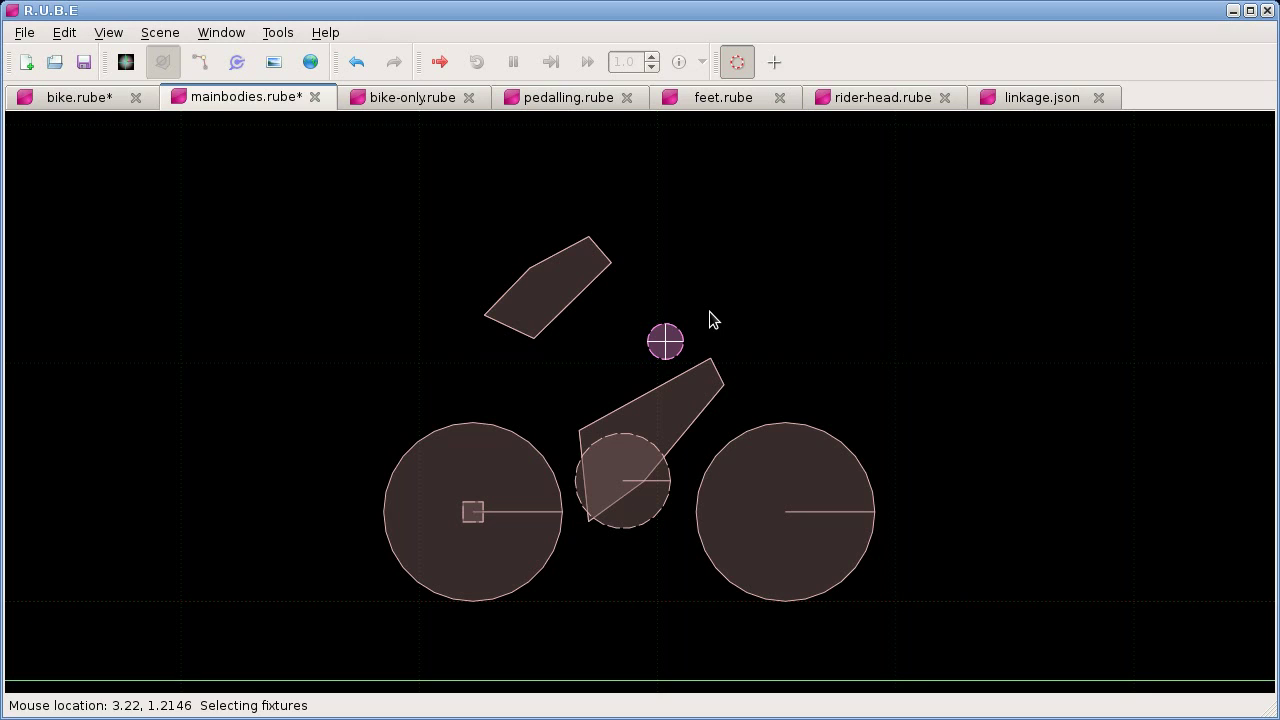
key(ctrl+z)
key(ctrl+z)
key(ctrl+z)
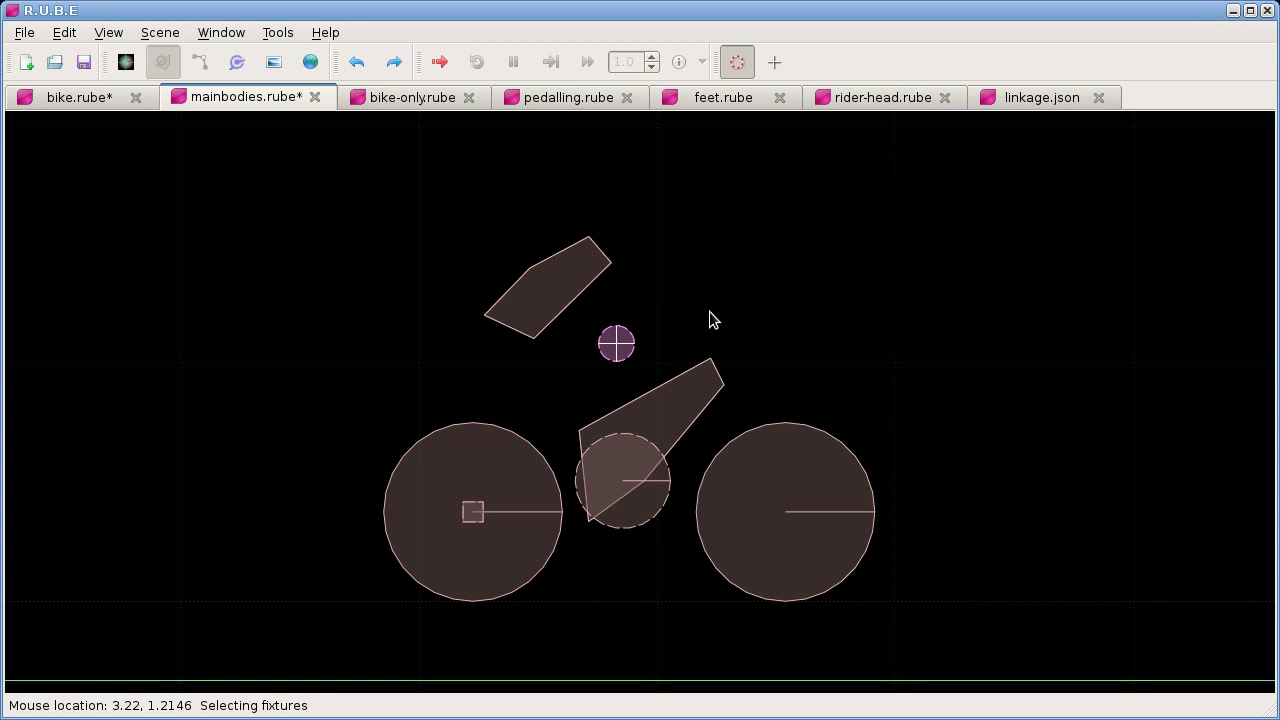
key(ctrl+z)
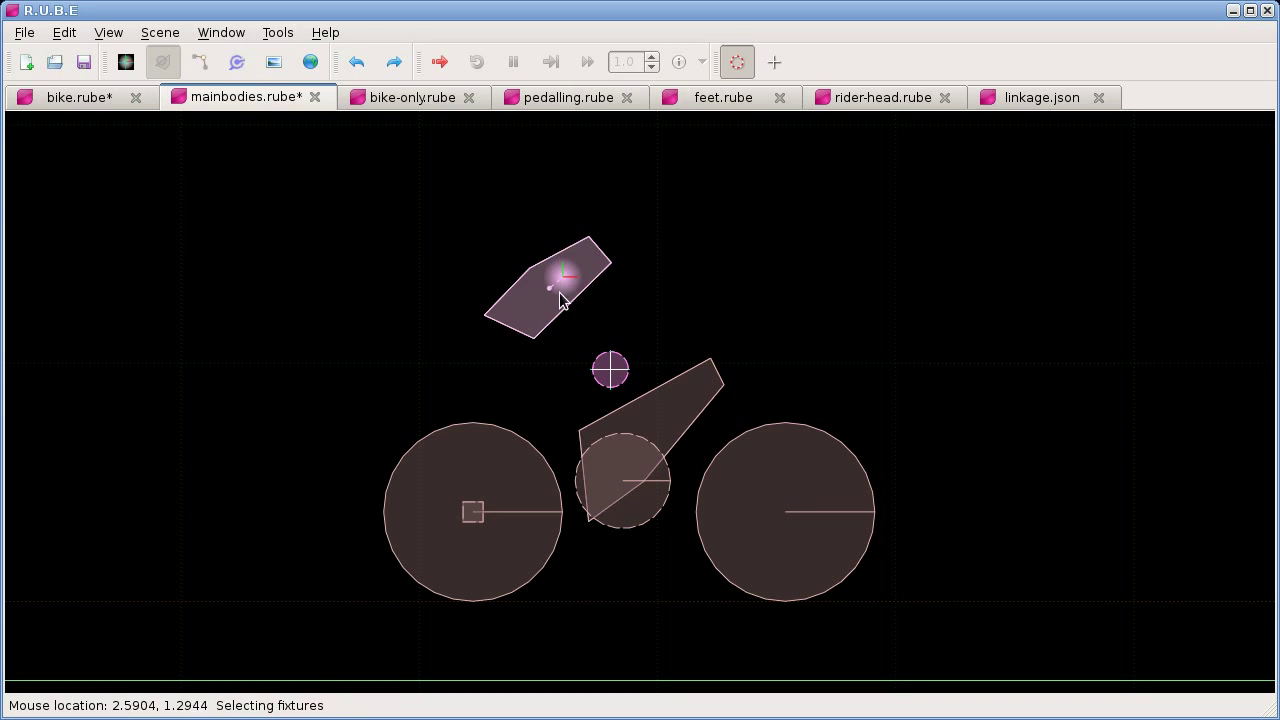
Select the crank circle and frame polygon and review the frame fixture's properties.
click(646, 515)
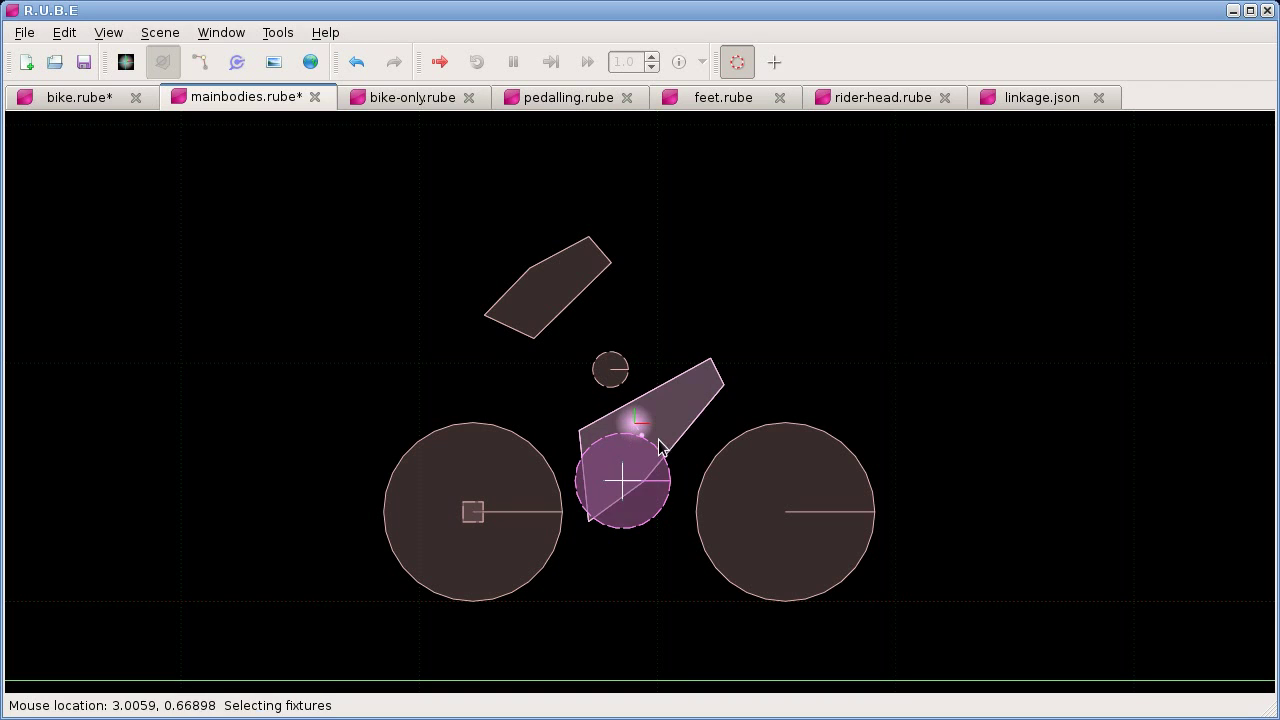
click(684, 415)
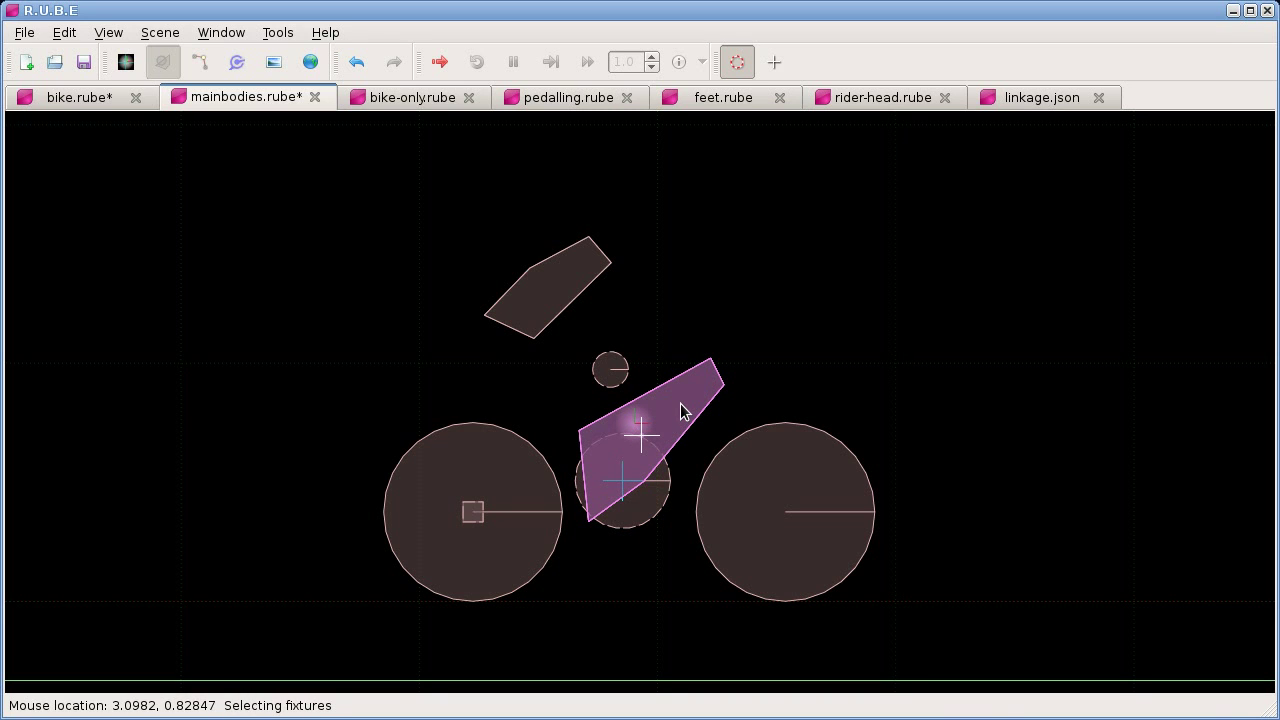
key(F7)
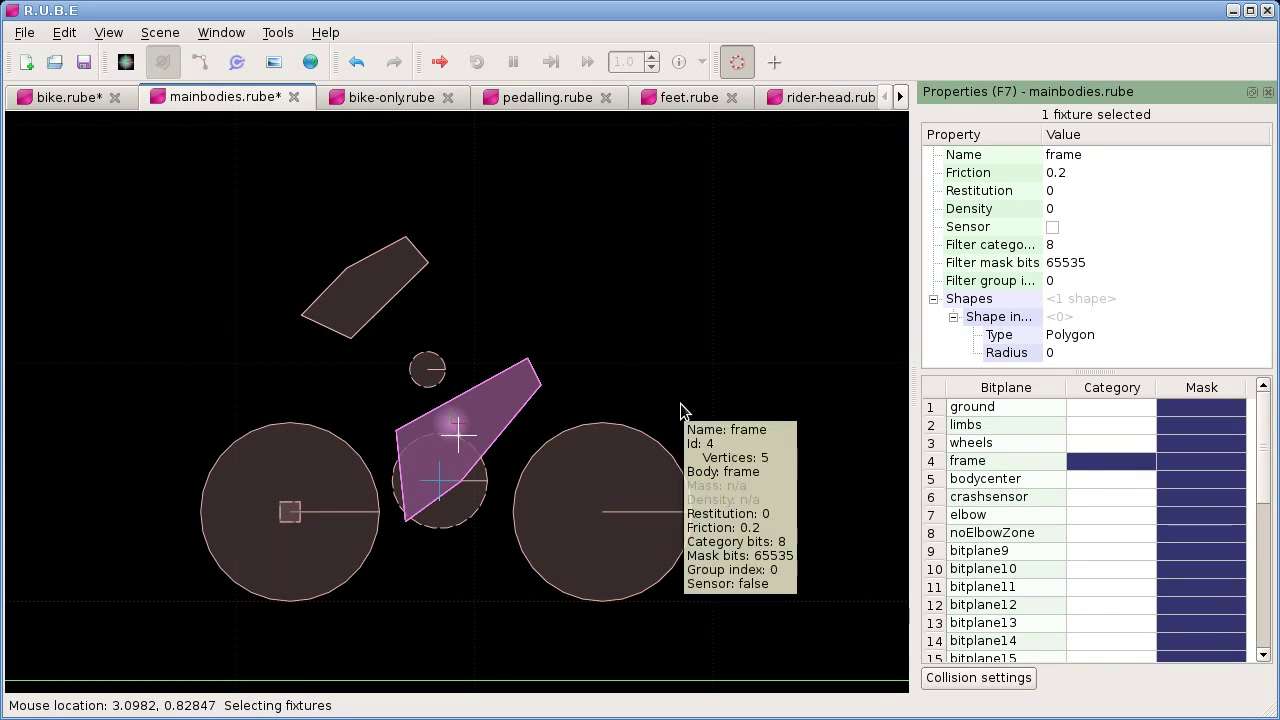
key(F7)
Nudge the crank circle downward, then undo to keep it at its original position.
click(648, 512)
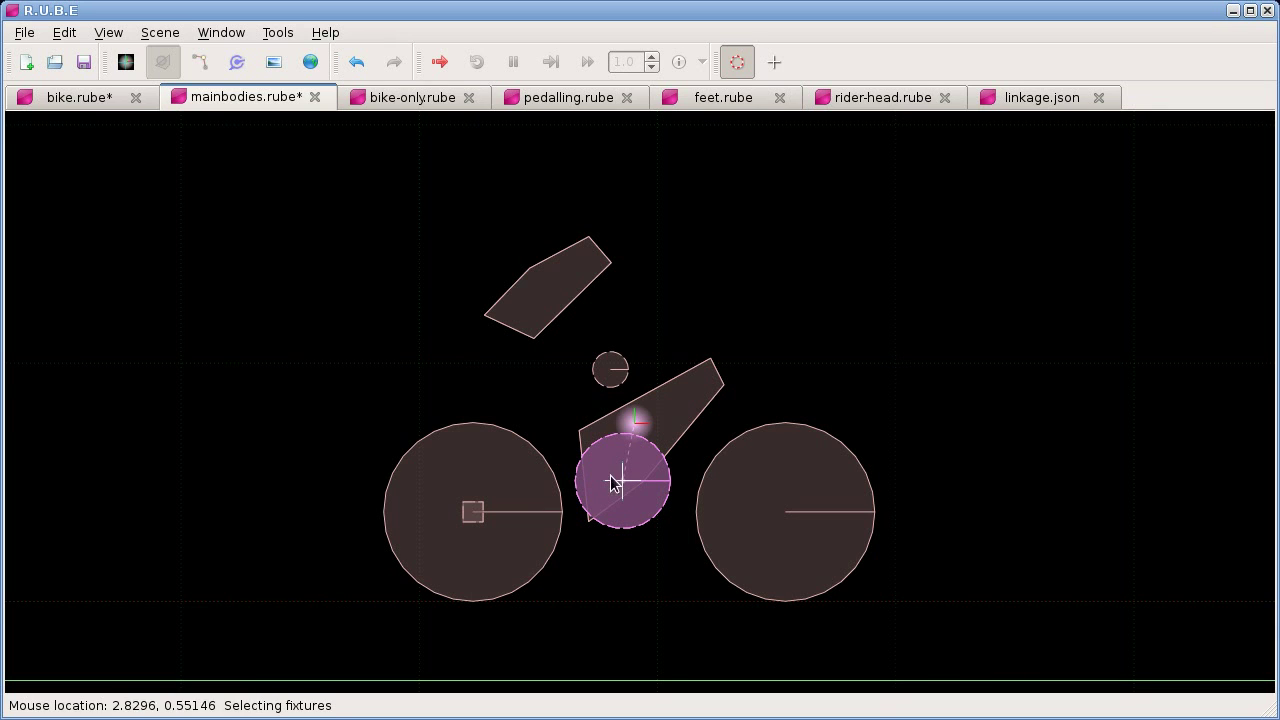
drag(657, 503, 657, 537)
key(ctrl+z)
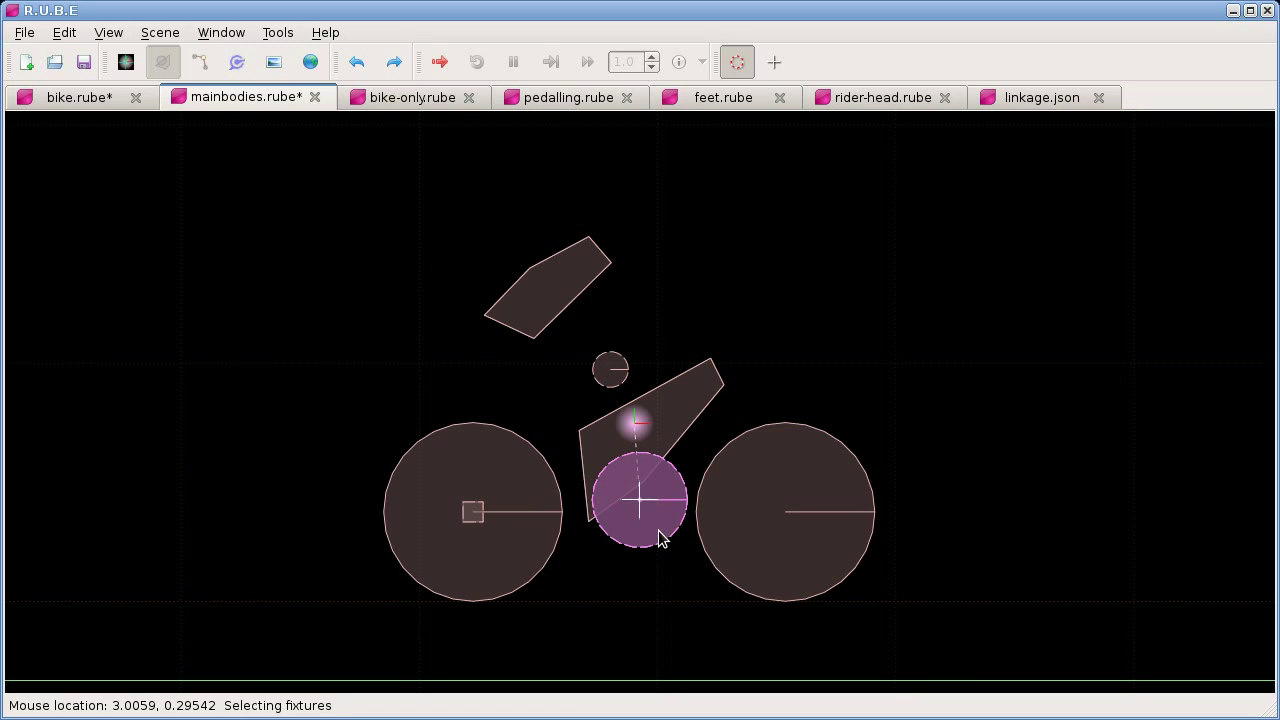
key(ctrl+z)
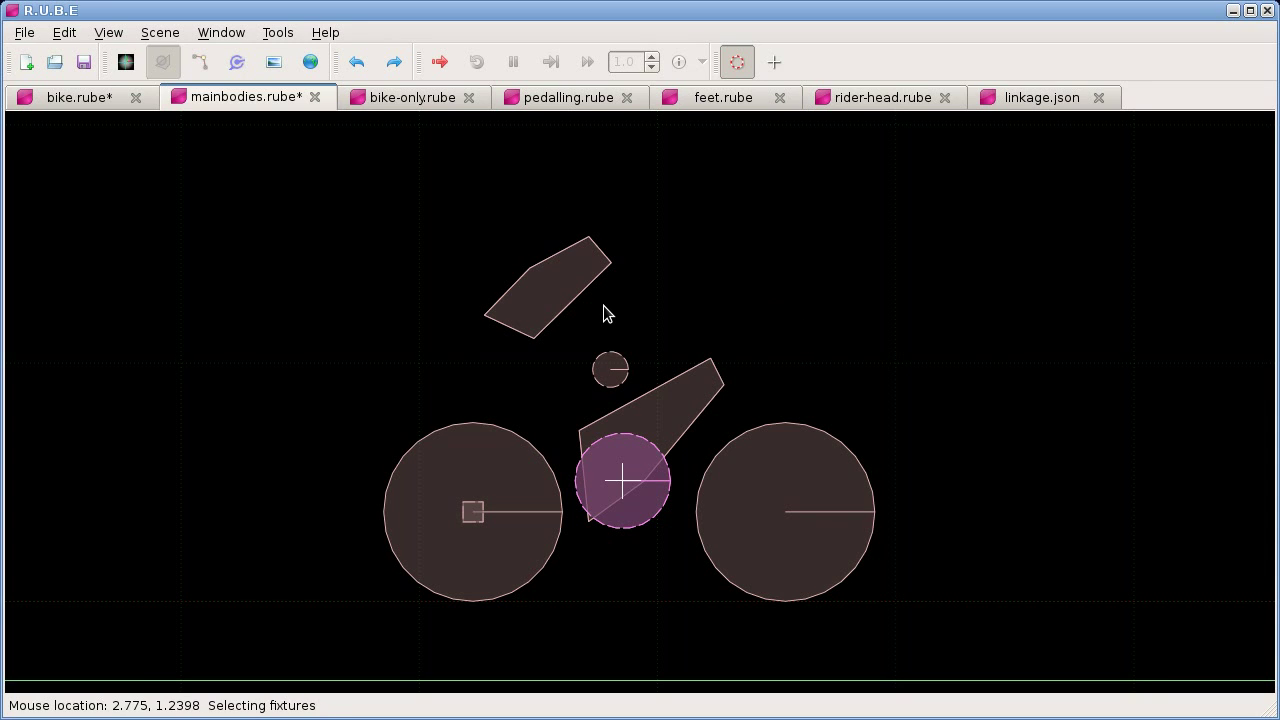
Show the mainbodies joints, including the crouchrestraint rope, and frame the view around them.
key(j)
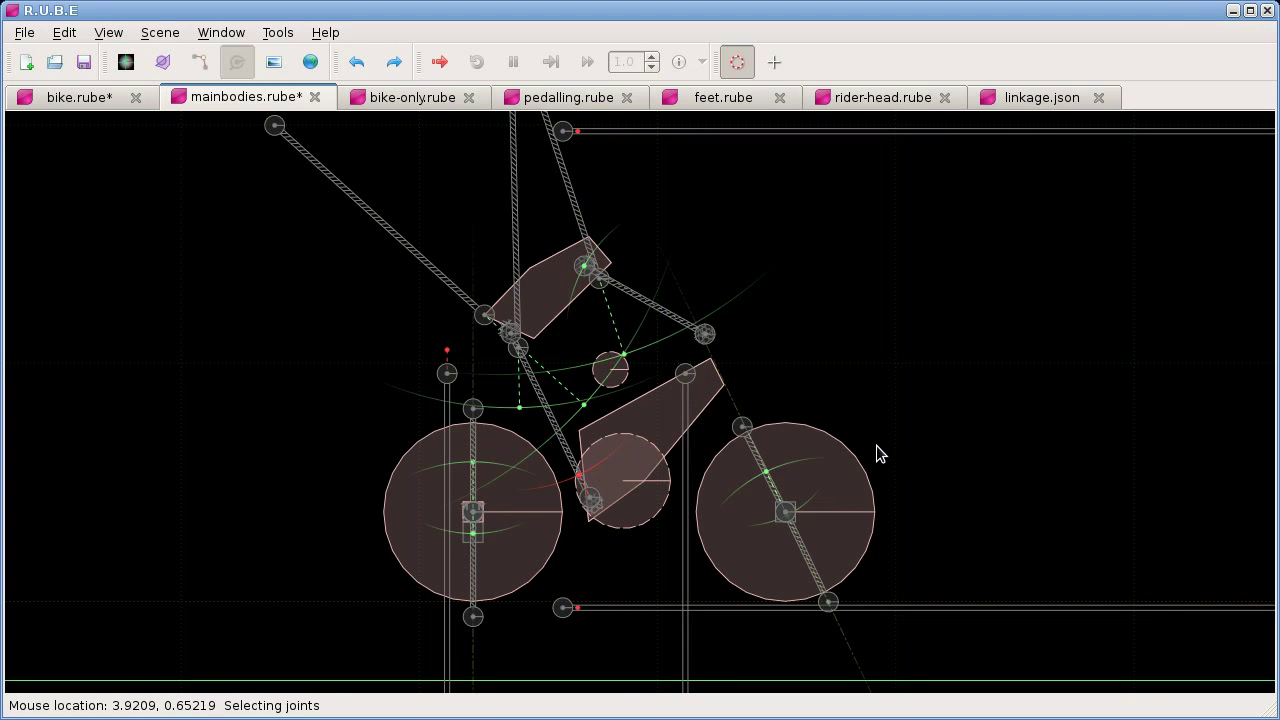
right_drag(876, 445, 779, 386)
scroll(779, 390, up, 2)
scroll(806, 469, up, 1)
right_drag(806, 469, 893, 406)
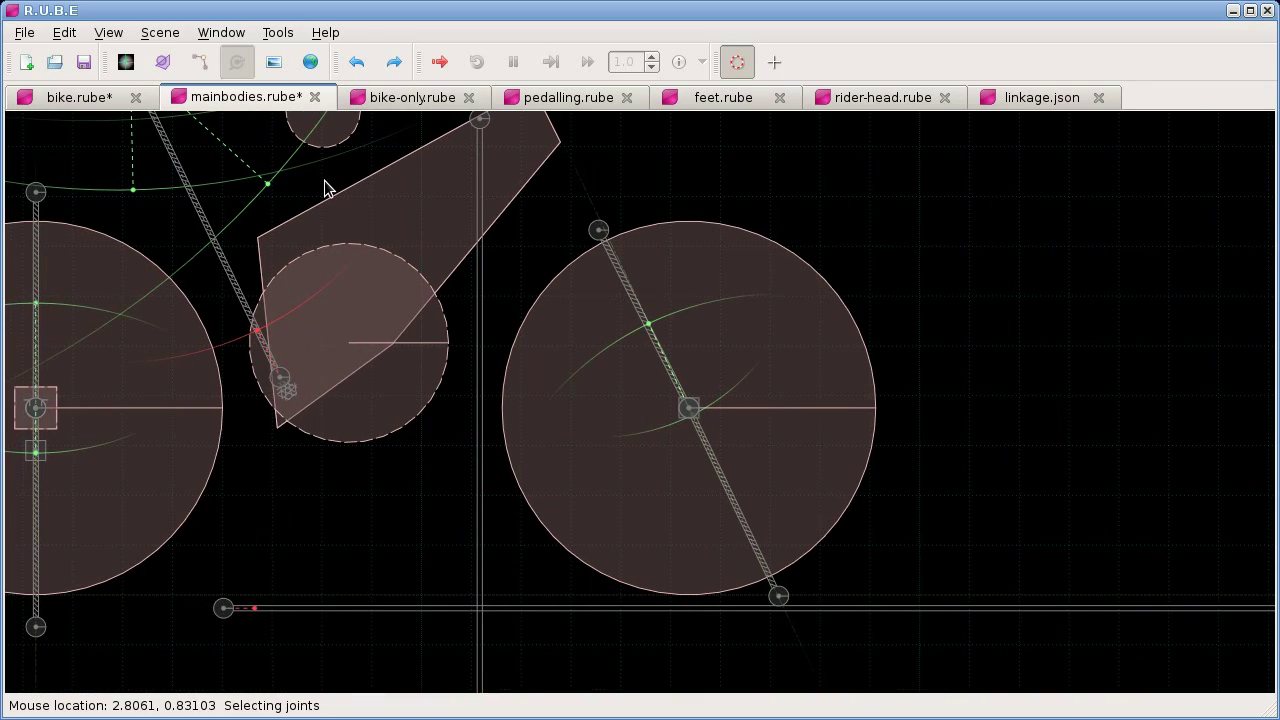
right_drag(563, 286, 687, 337)
scroll(687, 337, down, 1)
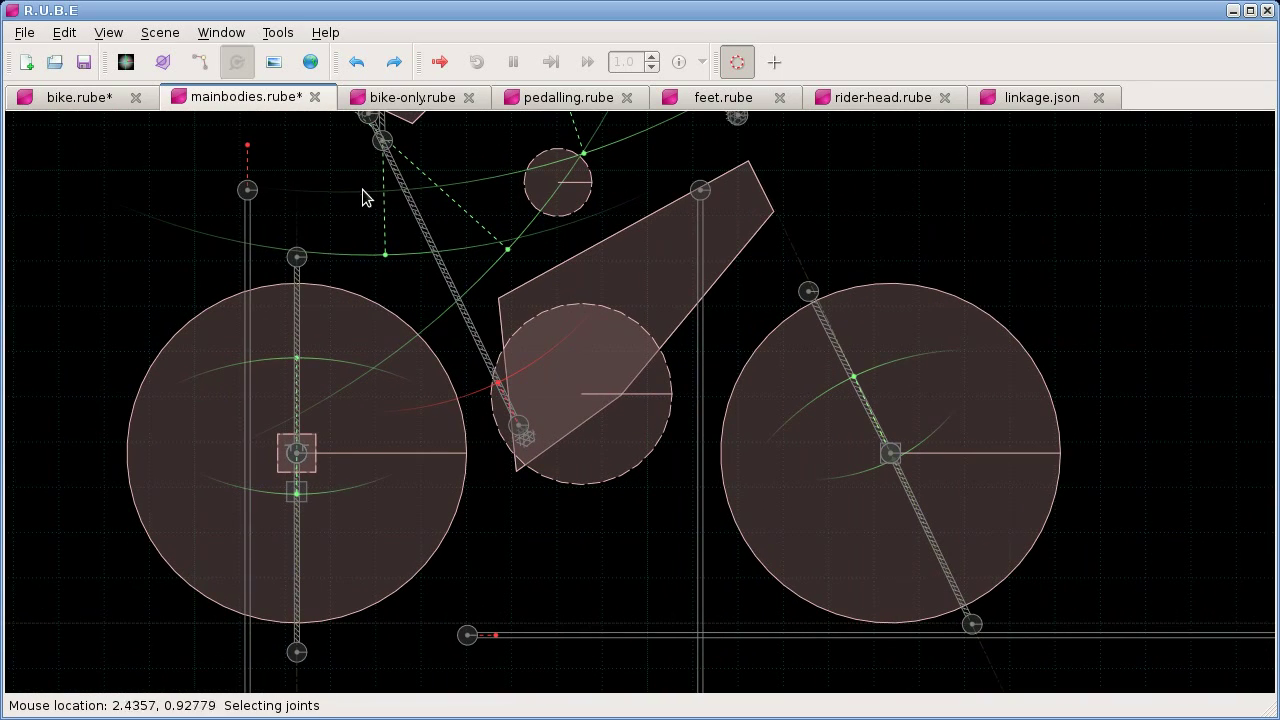
Simulate mainbodies.rube in a docked tab and pull the bike frame around.
key(F5)
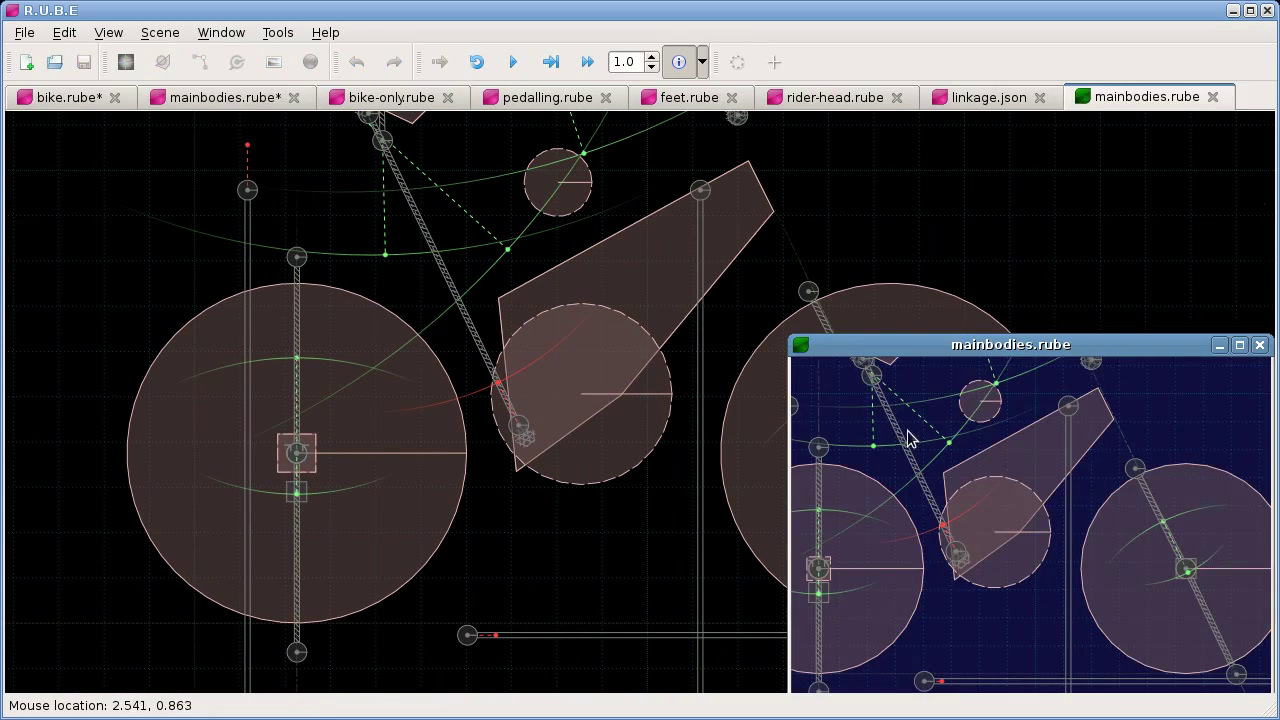
double_click(928, 349)
key(space)
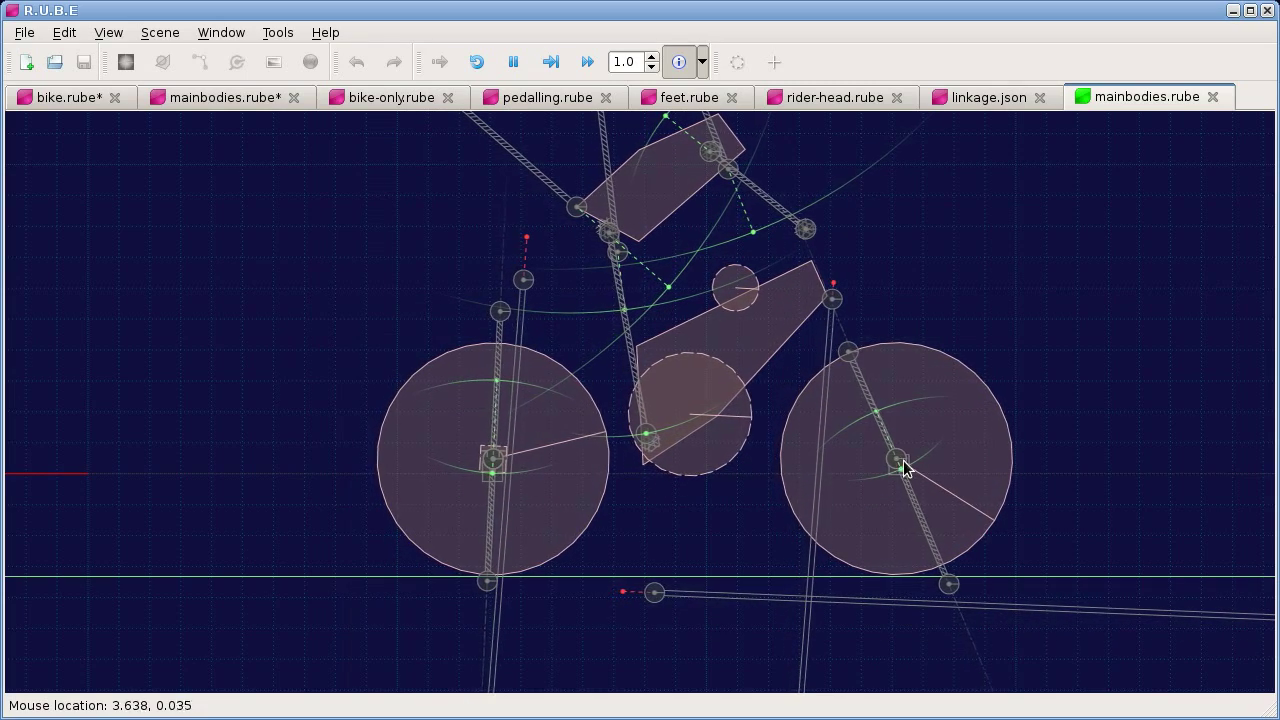
drag(820, 289, 814, 331)
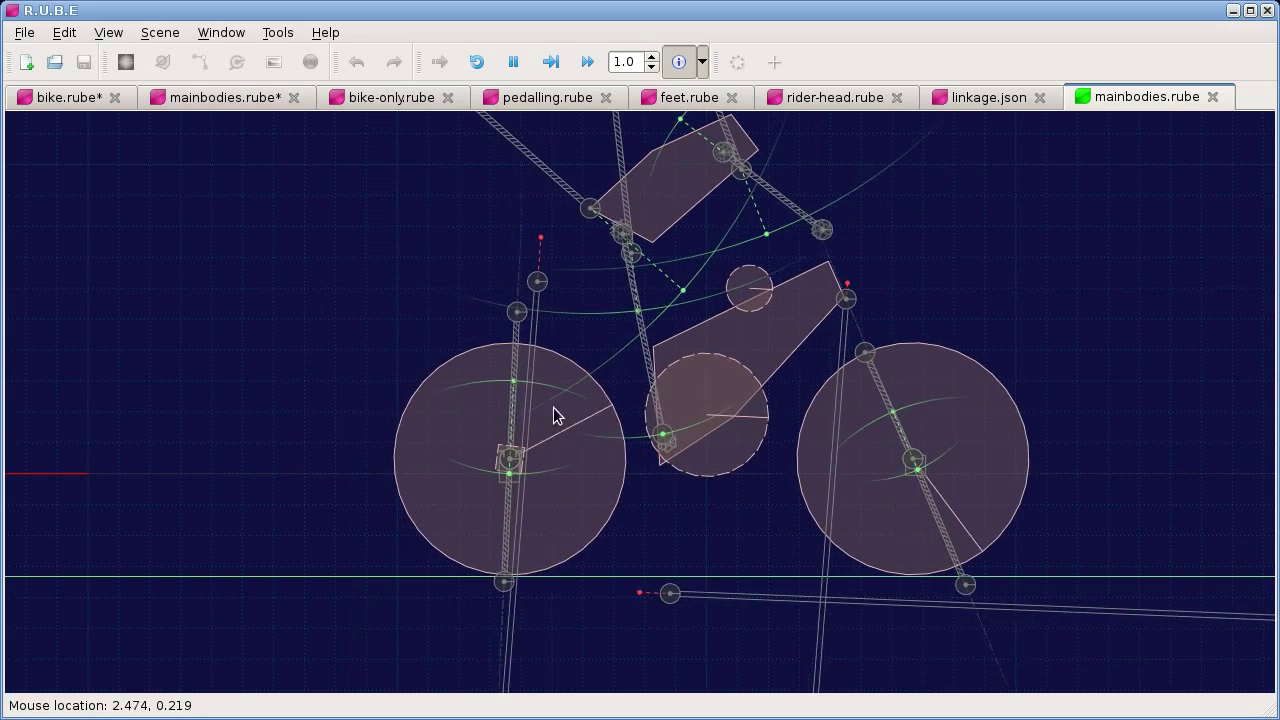
Run a maximized bike-only.rube simulation, frame the bike, and pull its frame down and left.
click(408, 99)
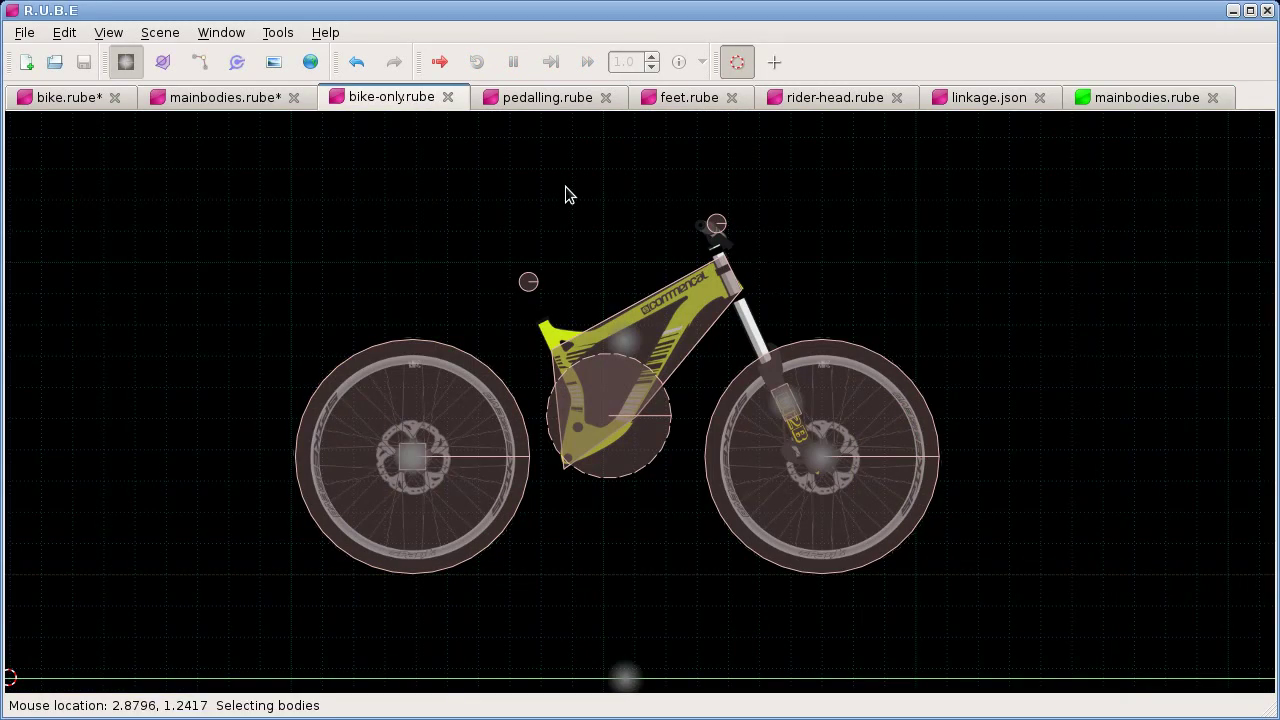
key(F5)
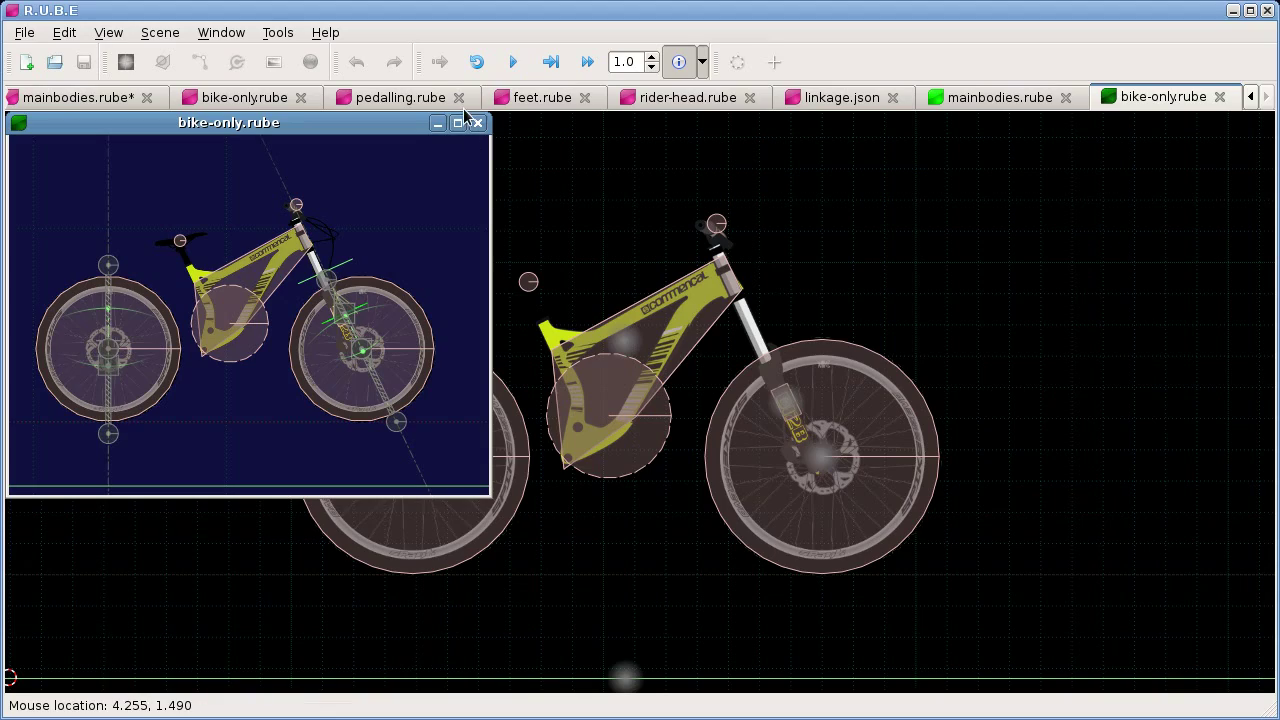
click(458, 122)
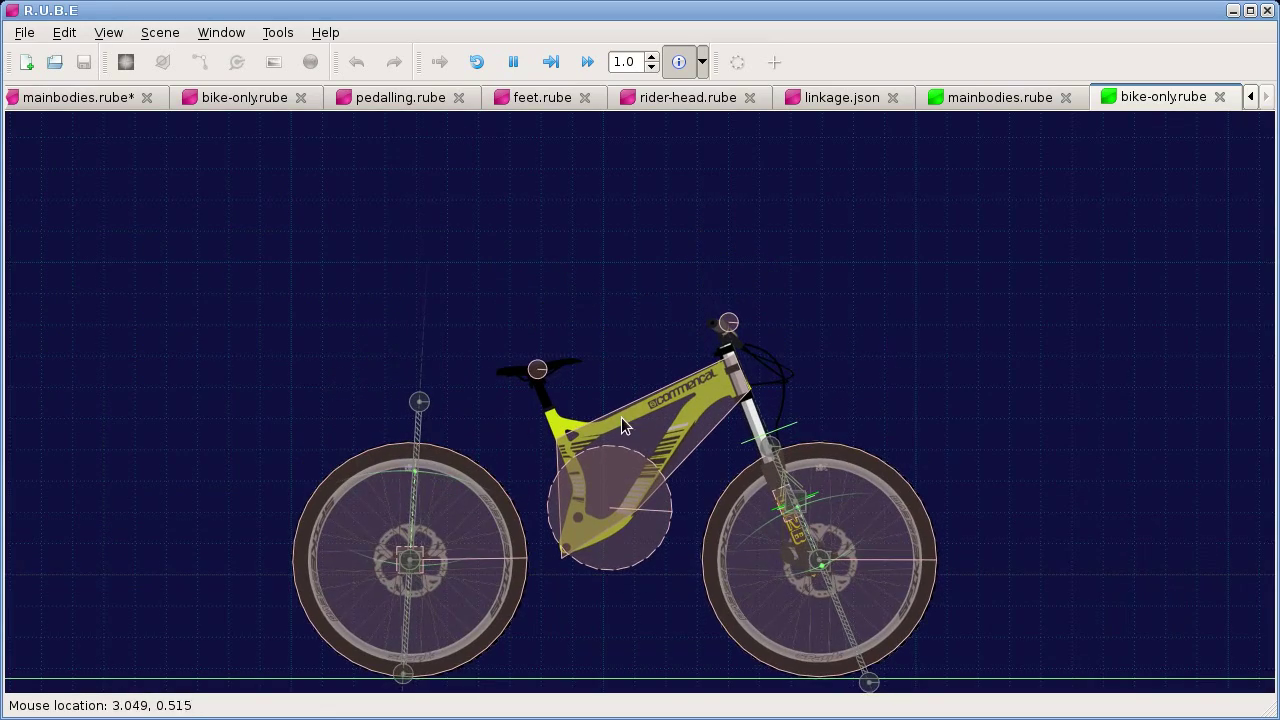
right_drag(606, 444, 643, 289)
scroll(648, 310, up, 4)
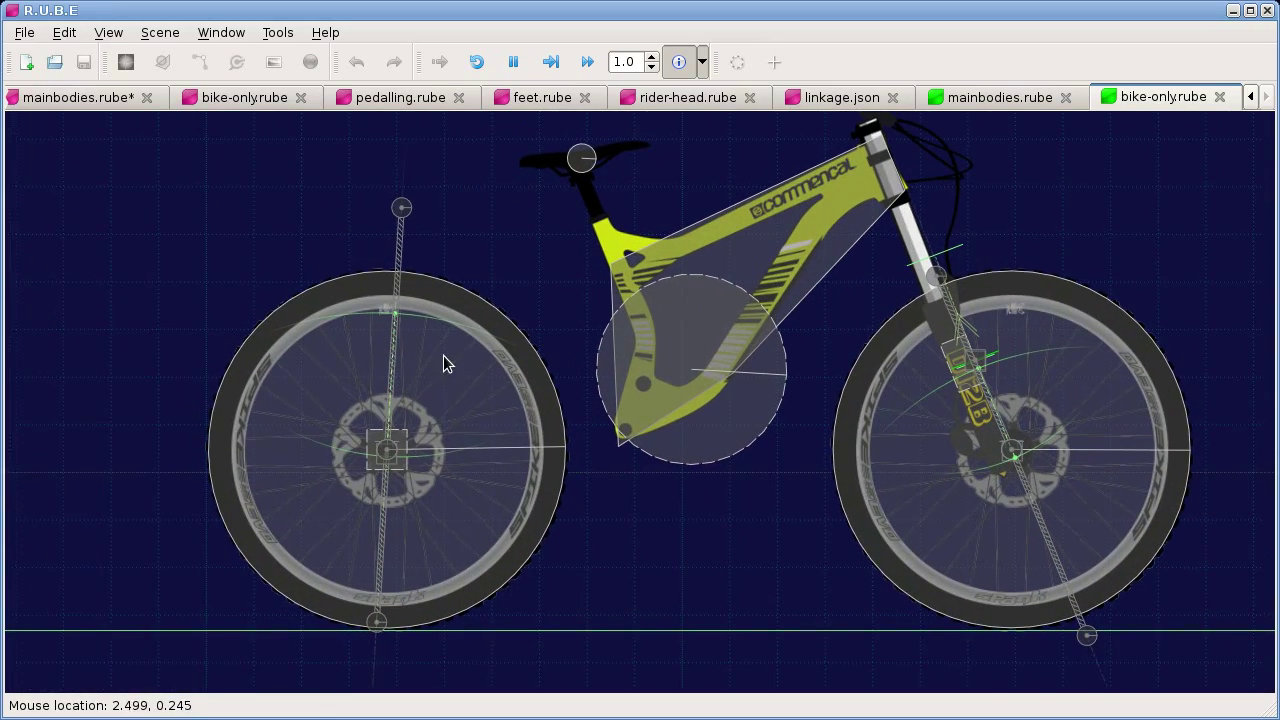
scroll(698, 420, down, 2)
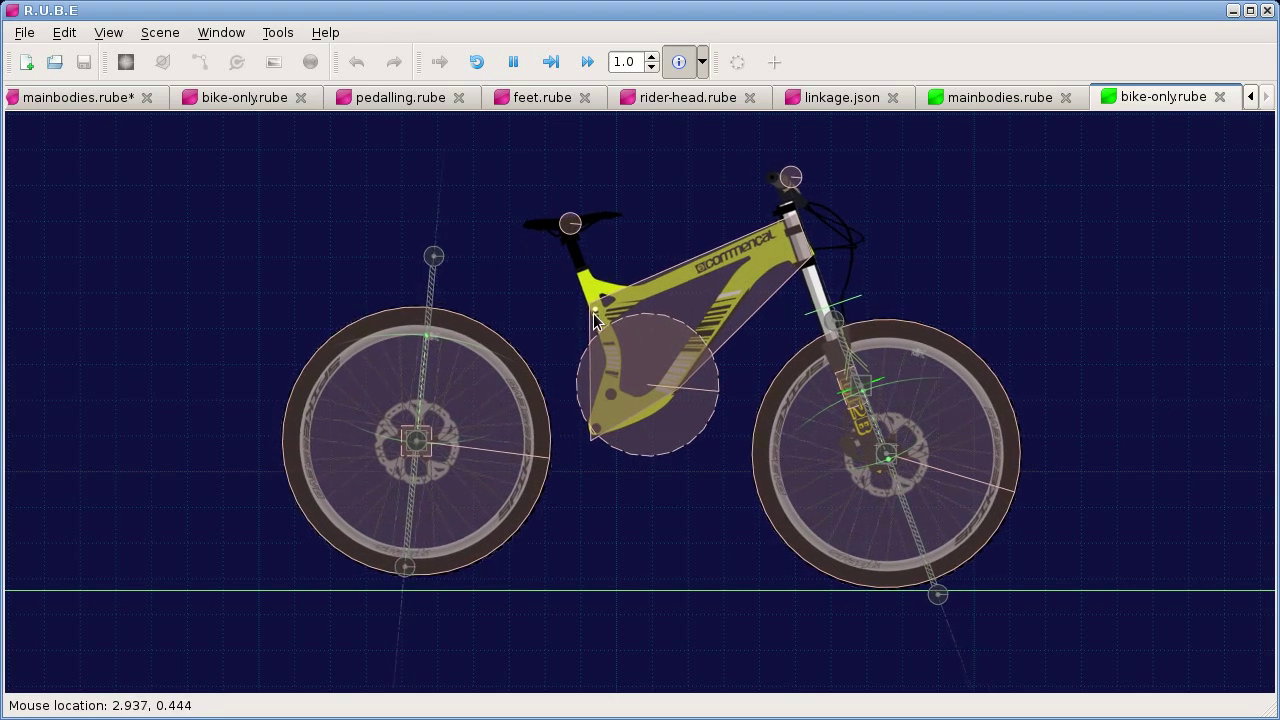
drag(585, 316, 575, 371)
Start a maximized linkage.json simulation with fixture shapes hidden.
click(832, 98)
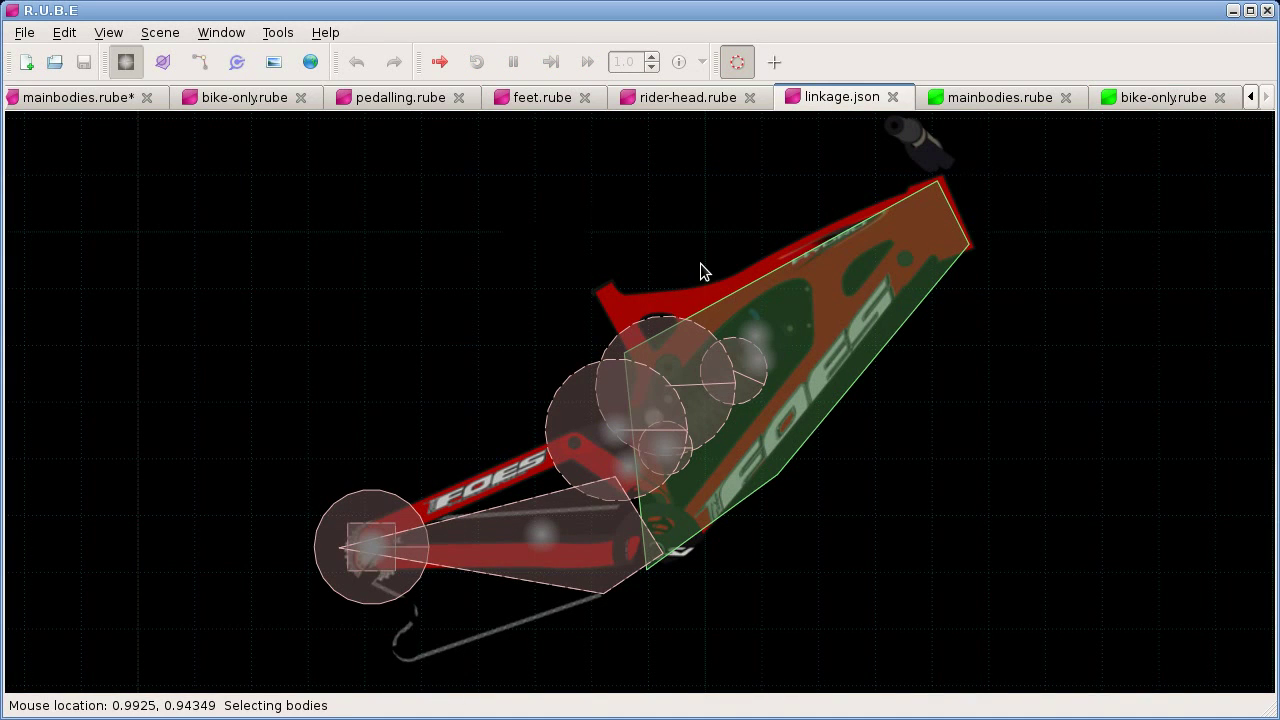
key(F5)
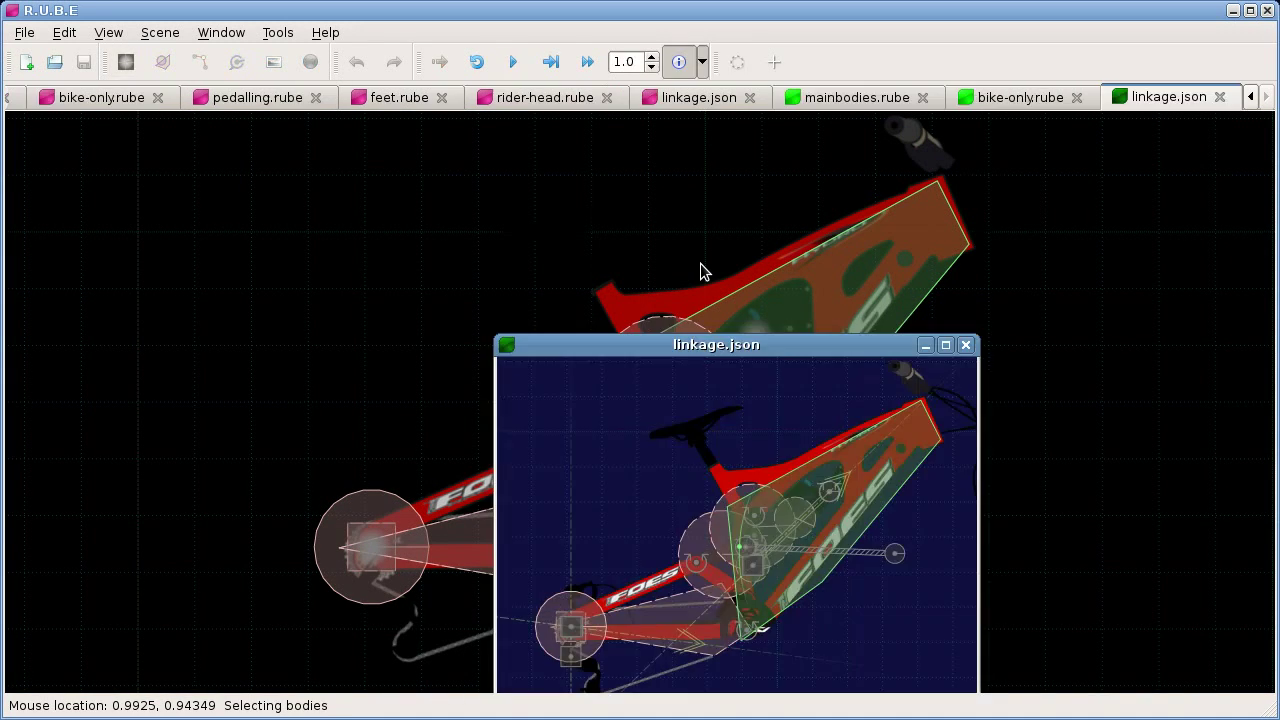
double_click(717, 345)
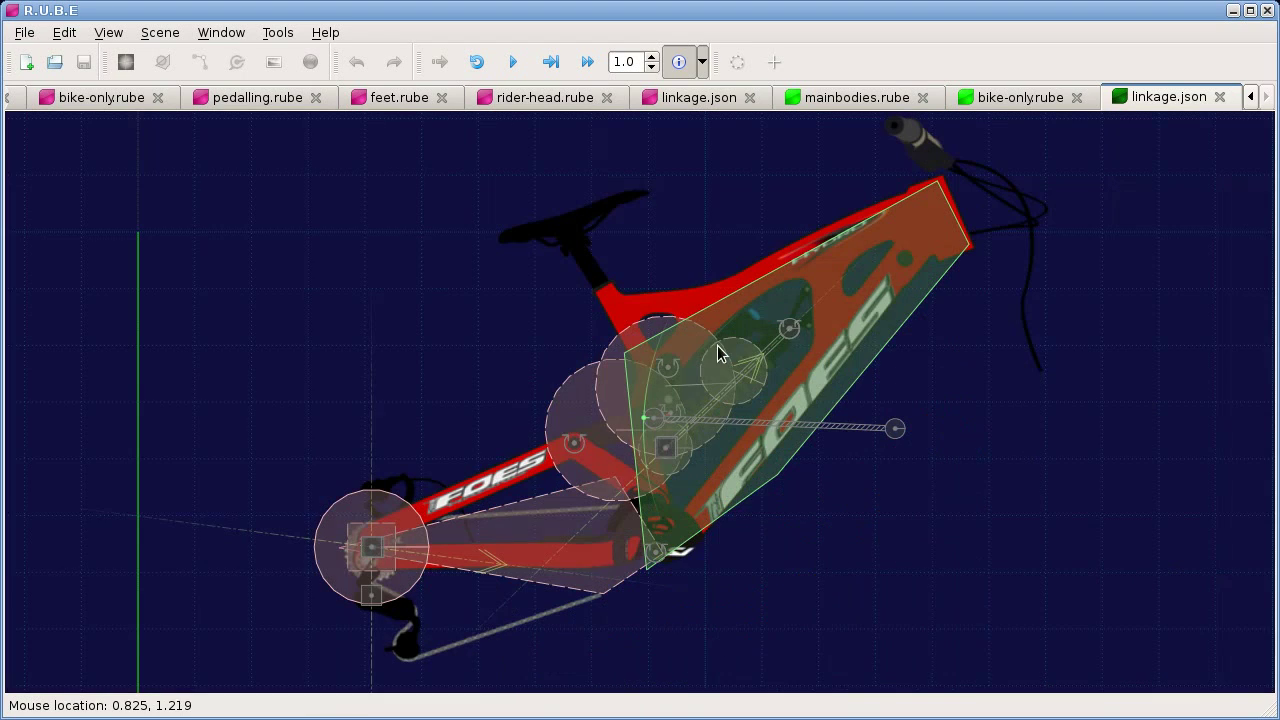
click(703, 64)
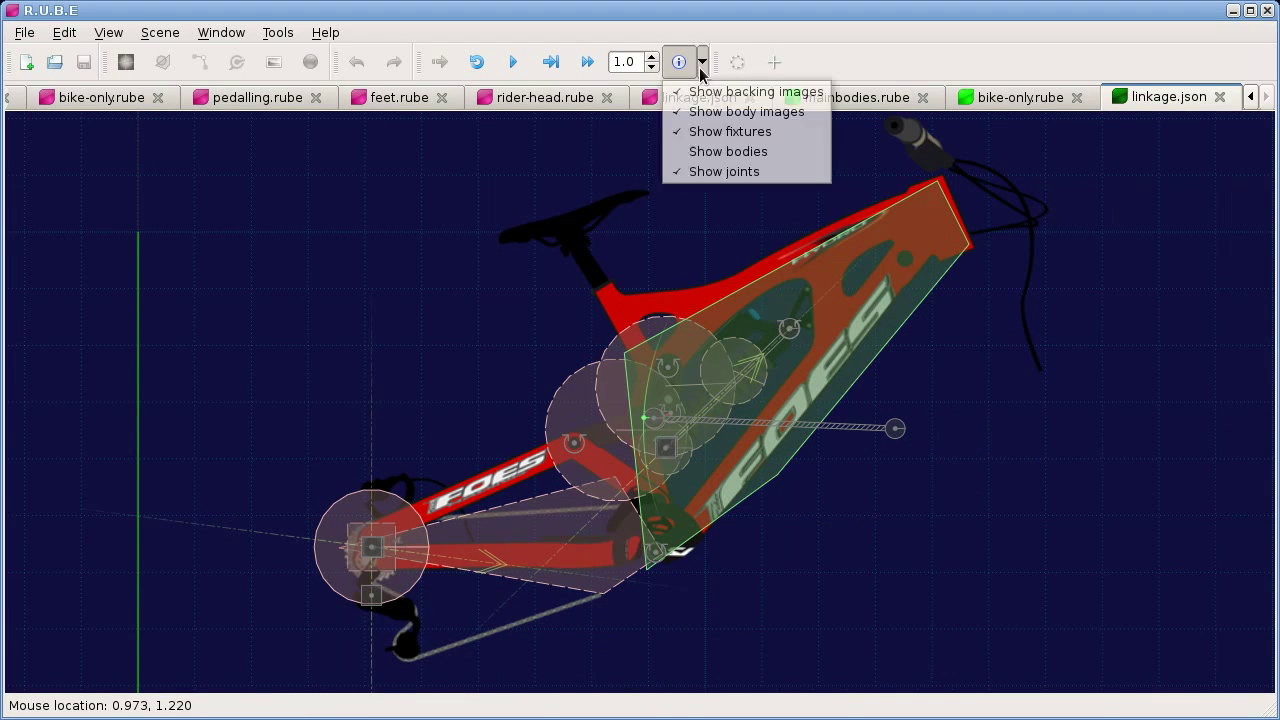
click(722, 132)
Play the linkage simulation, move the swingarm up and down, then close the simulation tab.
key(space)
drag(470, 533, 502, 514)
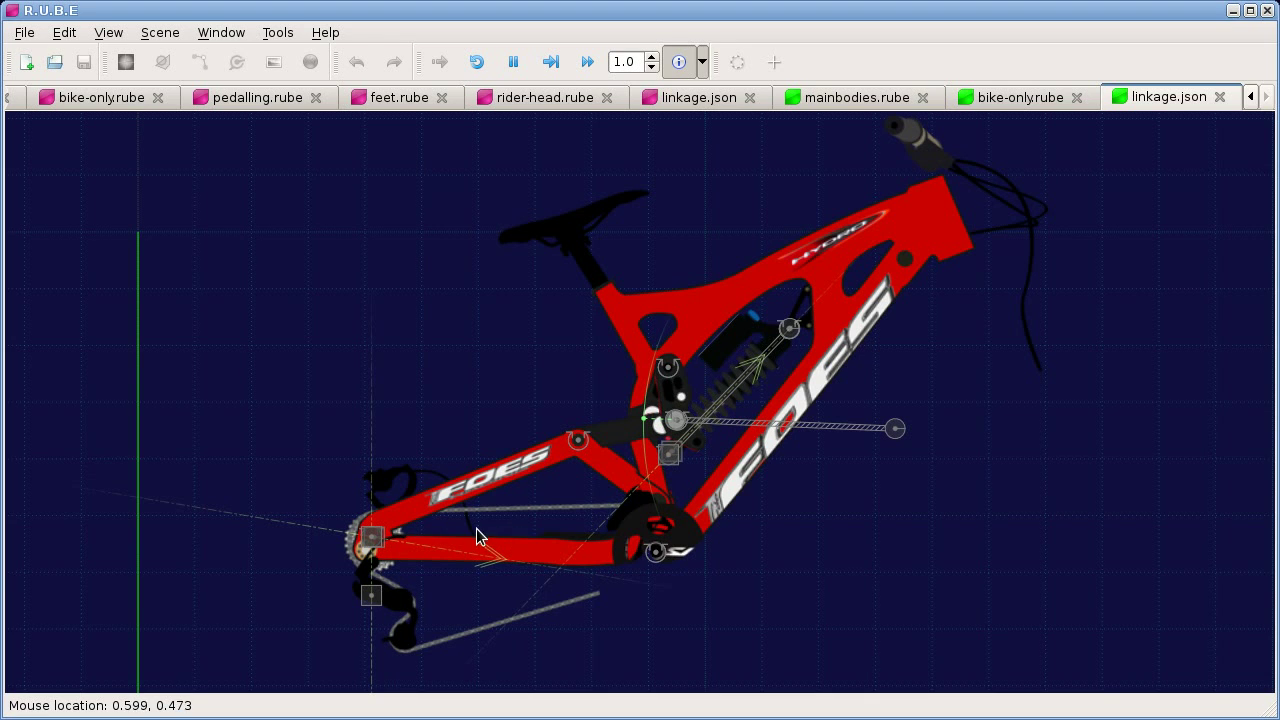
mouse_move(480, 537)
mouse_down()
mouse_move(492, 503)
mouse_move(477, 558)
mouse_up()
mouse_move(463, 533)
mouse_down()
mouse_move(474, 563)
mouse_move(470, 535)
mouse_up()
click(1219, 97)
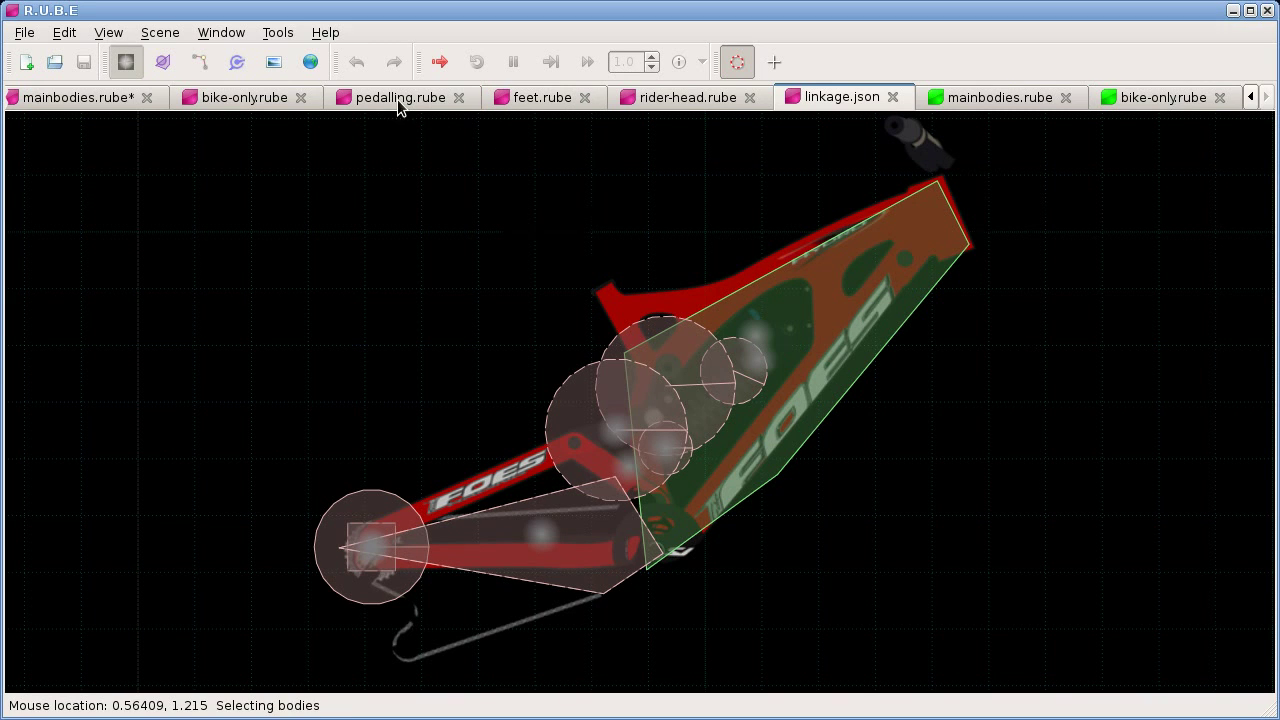
Back in the bike-only simulation, compress, lift, and pull the bike by its frame and crank.
click(282, 97)
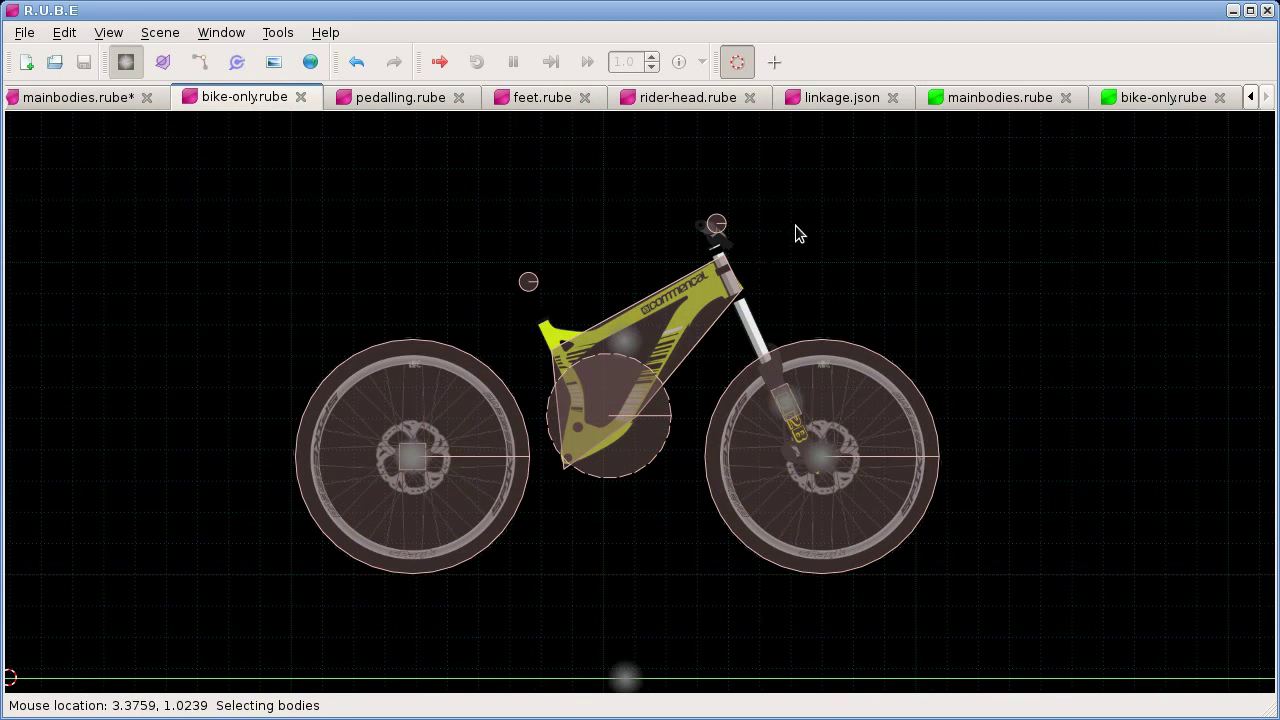
click(1146, 114)
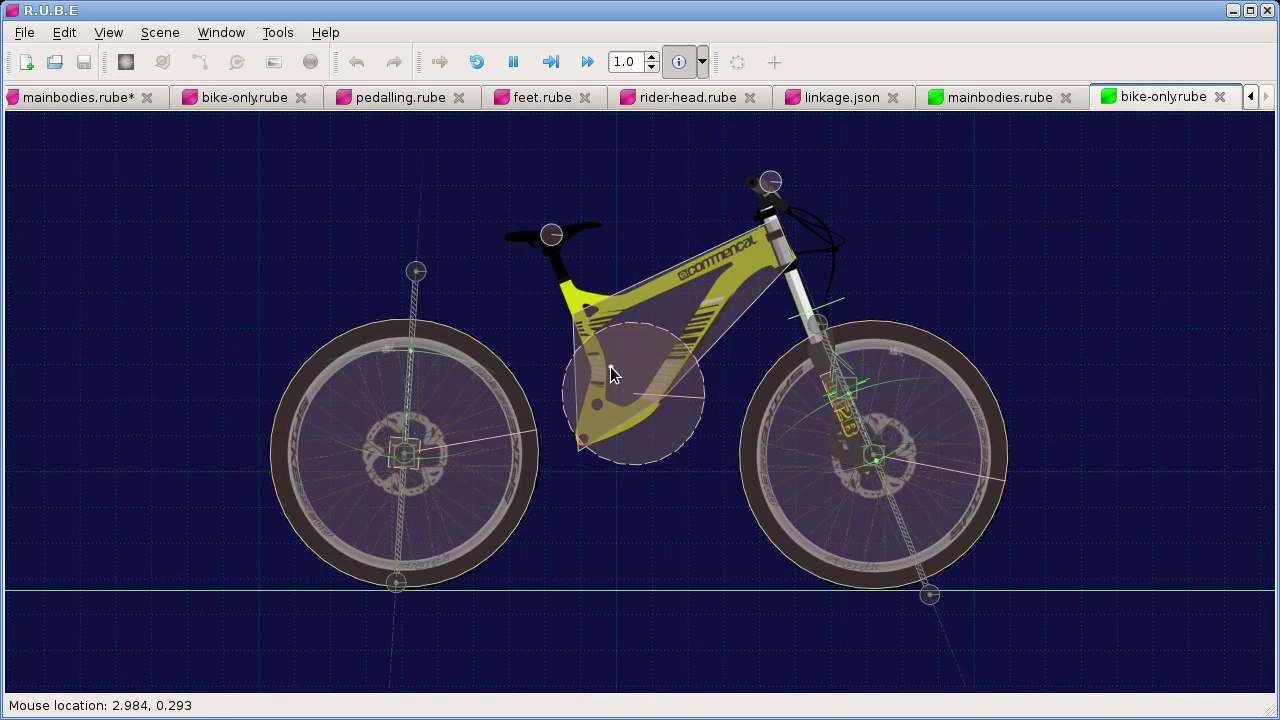
drag(610, 367, 599, 399)
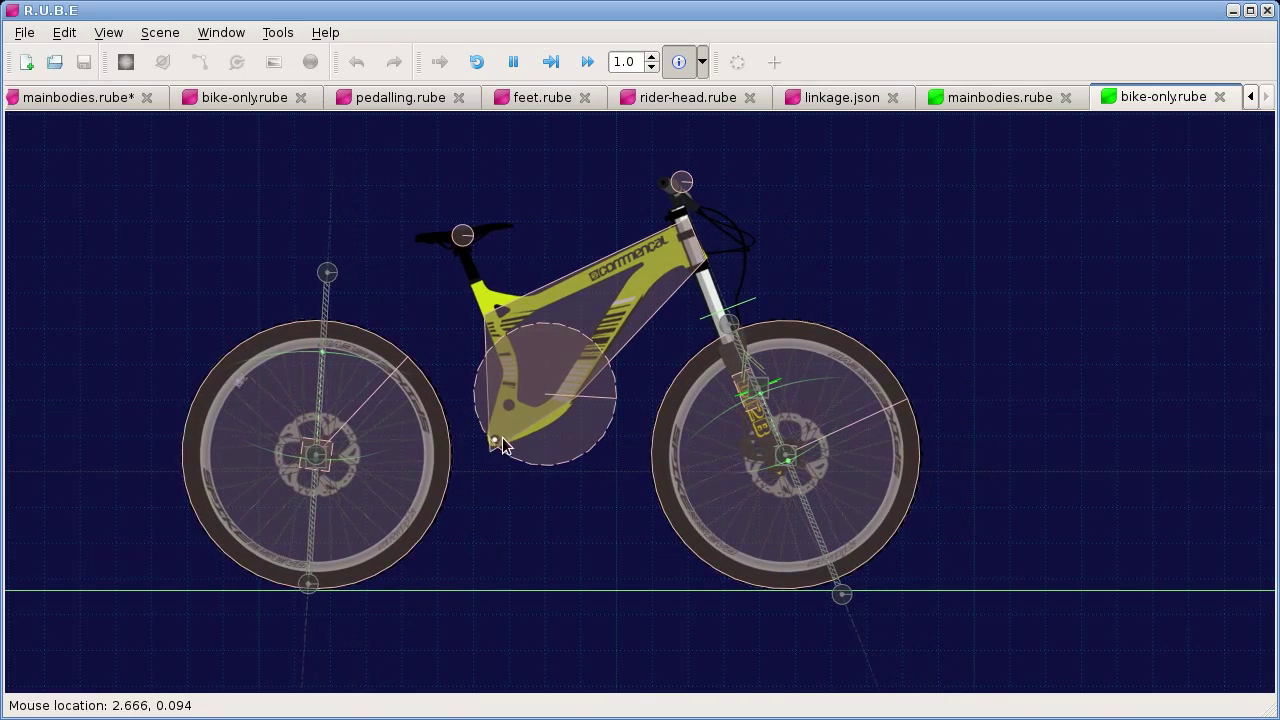
drag(502, 445, 575, 335)
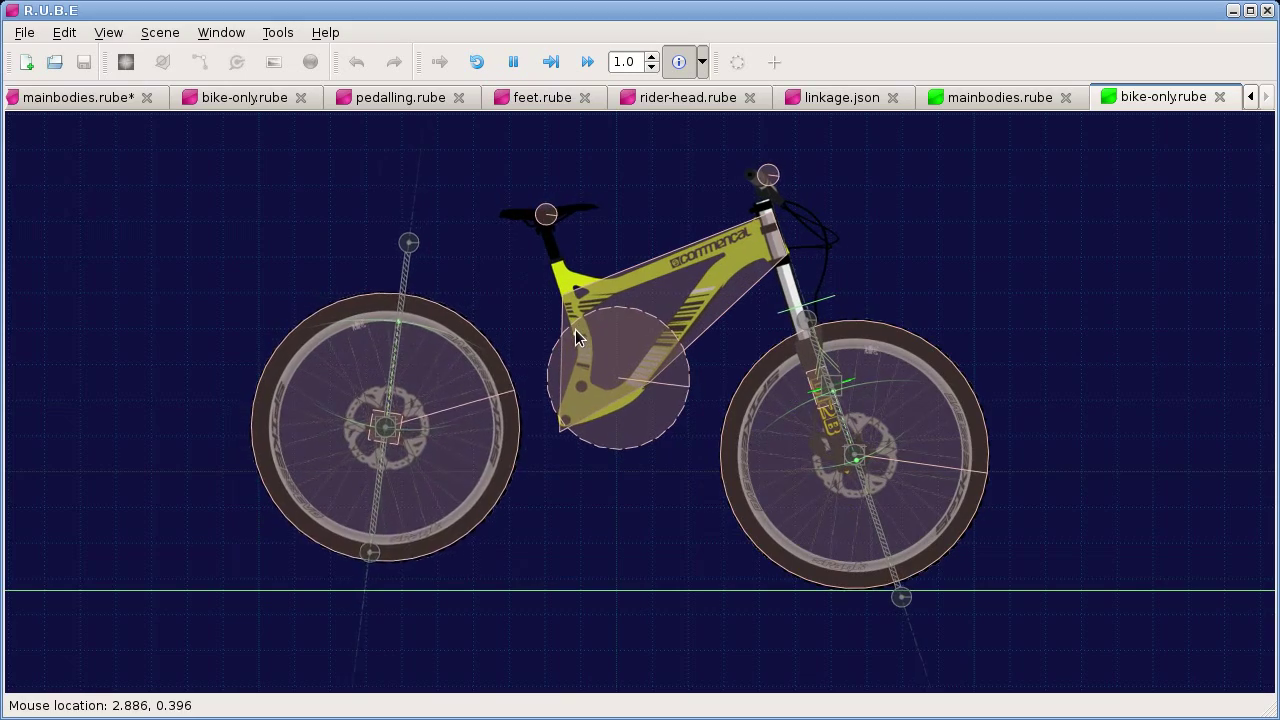
right_drag(531, 443, 624, 390)
scroll(610, 370, up, 2)
scroll(662, 370, down, 2)
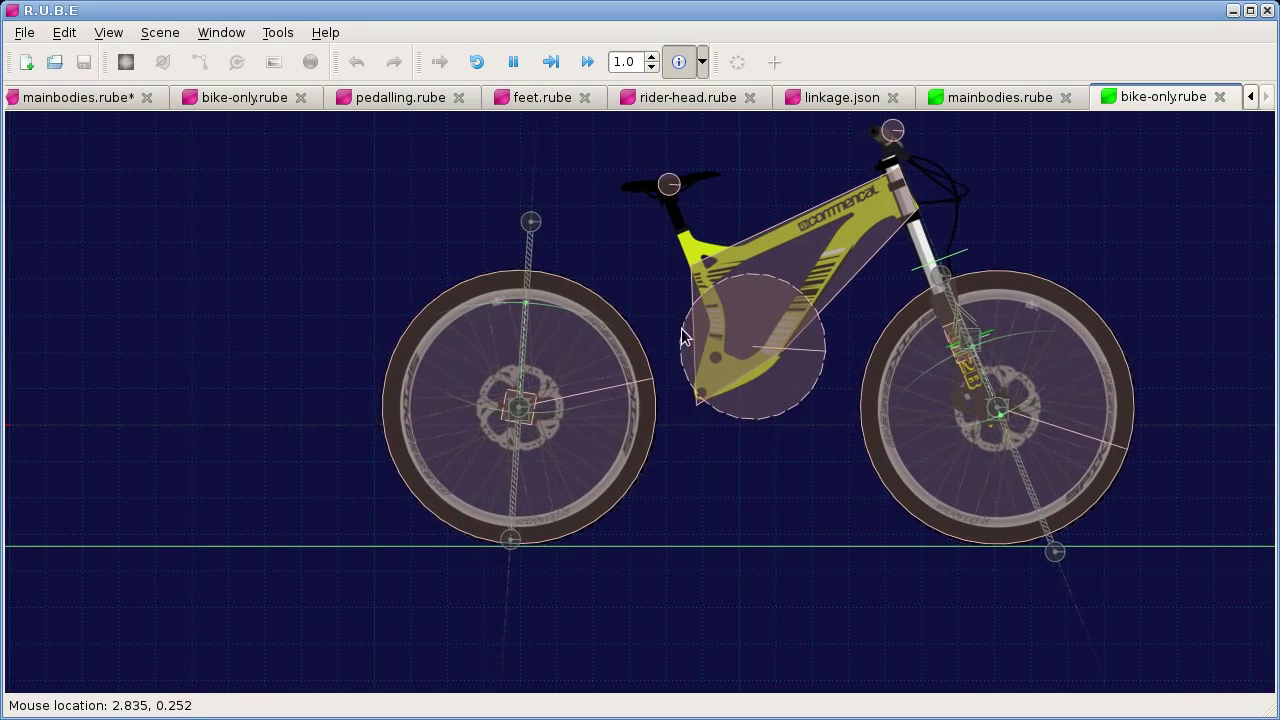
drag(697, 350, 650, 395)
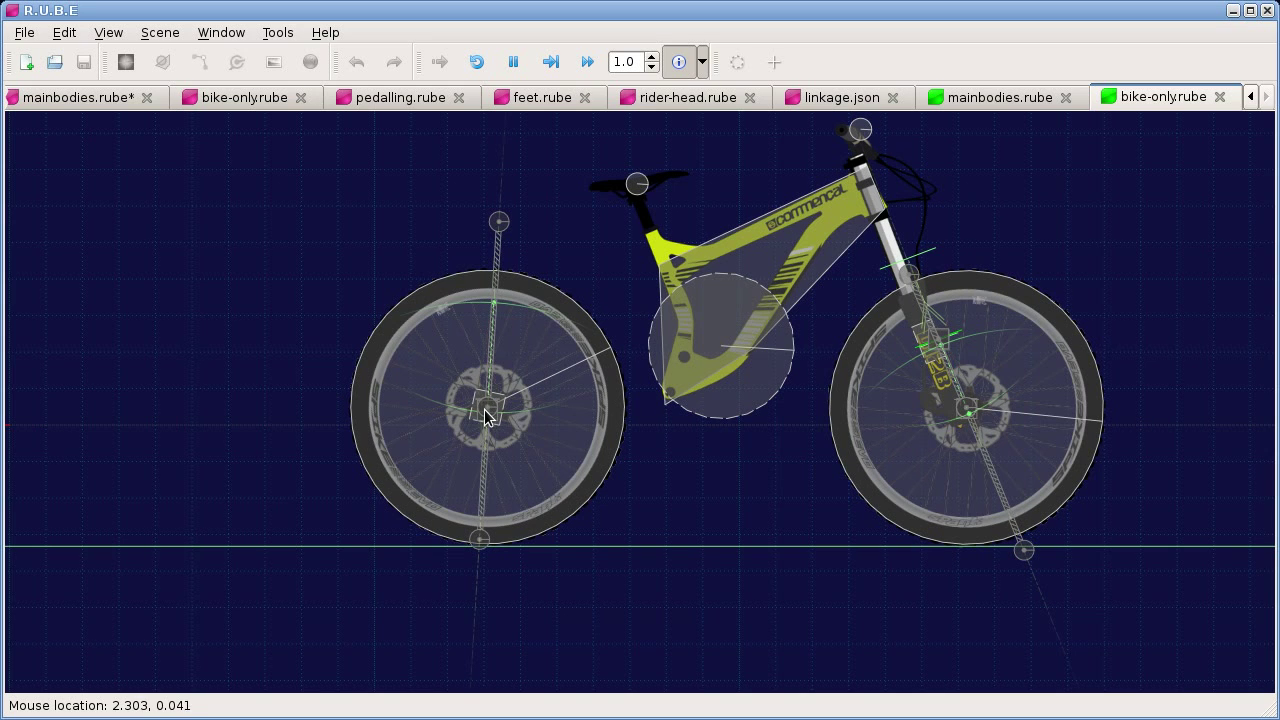
drag(657, 343, 650, 241)
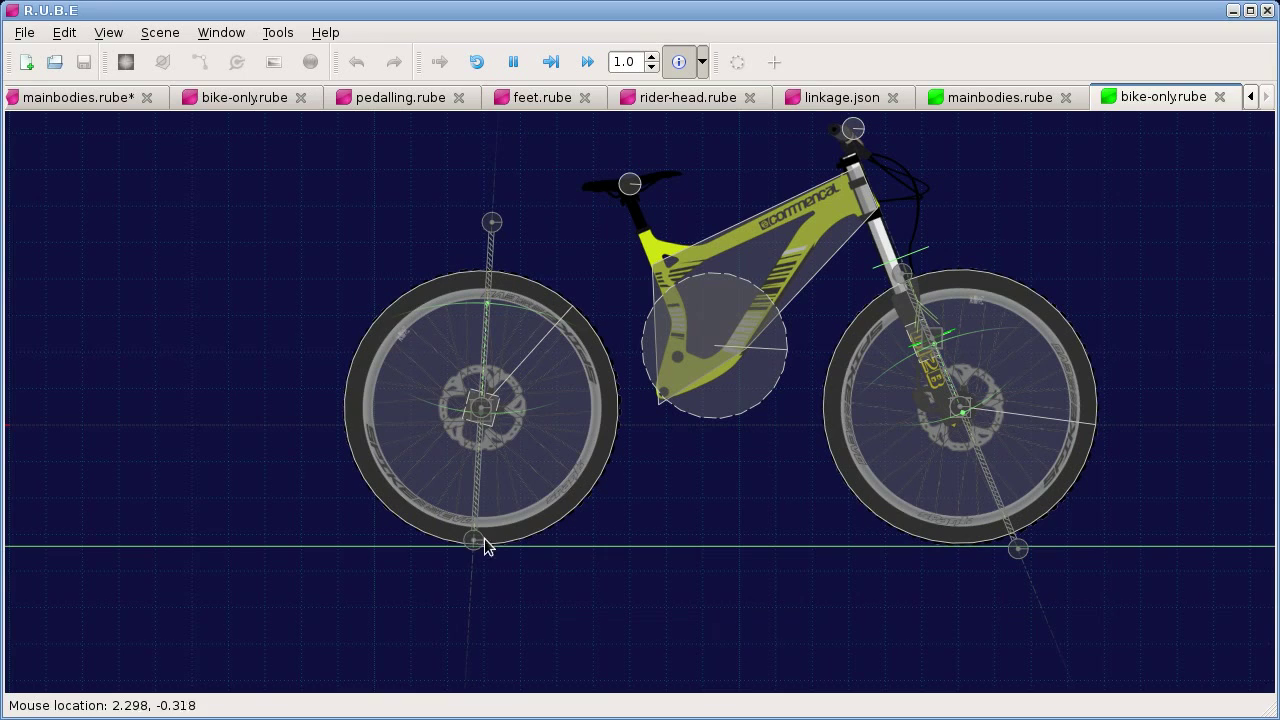
drag(644, 346, 634, 445)
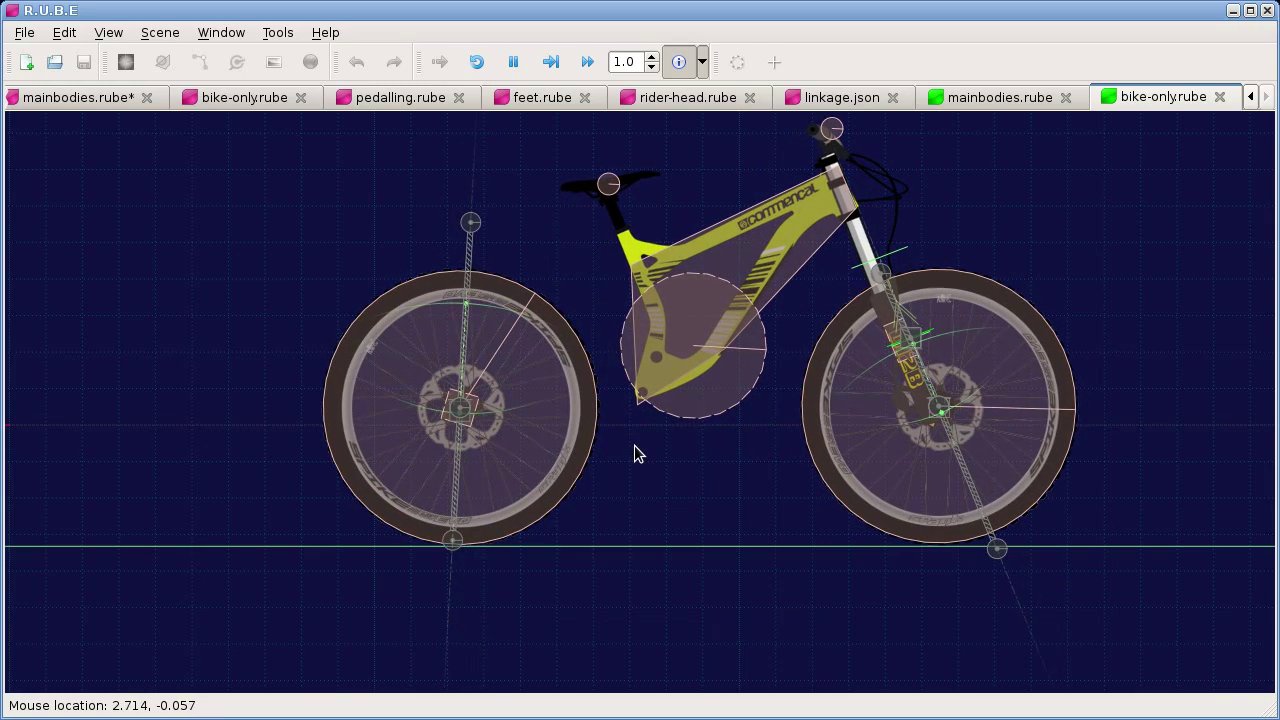
scroll(655, 455, down, 1)
scroll(656, 452, down, 1)
right_drag(656, 452, 593, 433)
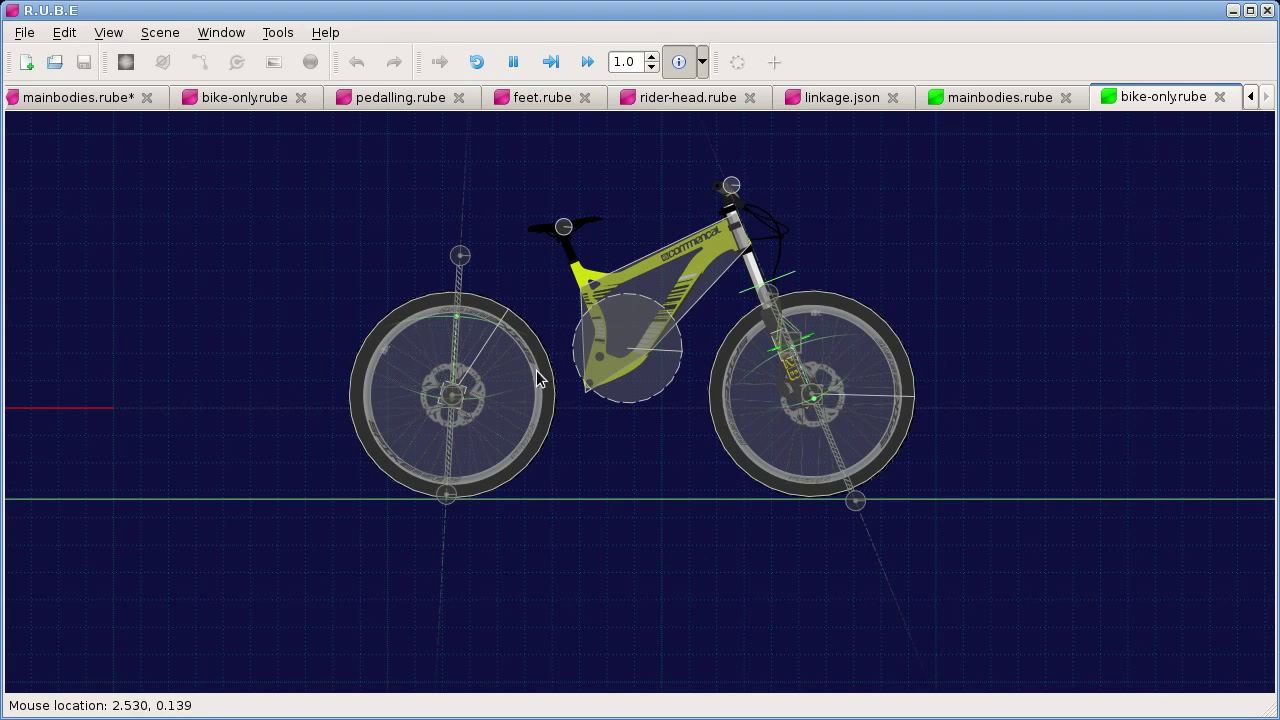
drag(752, 245, 760, 342)
key(space)
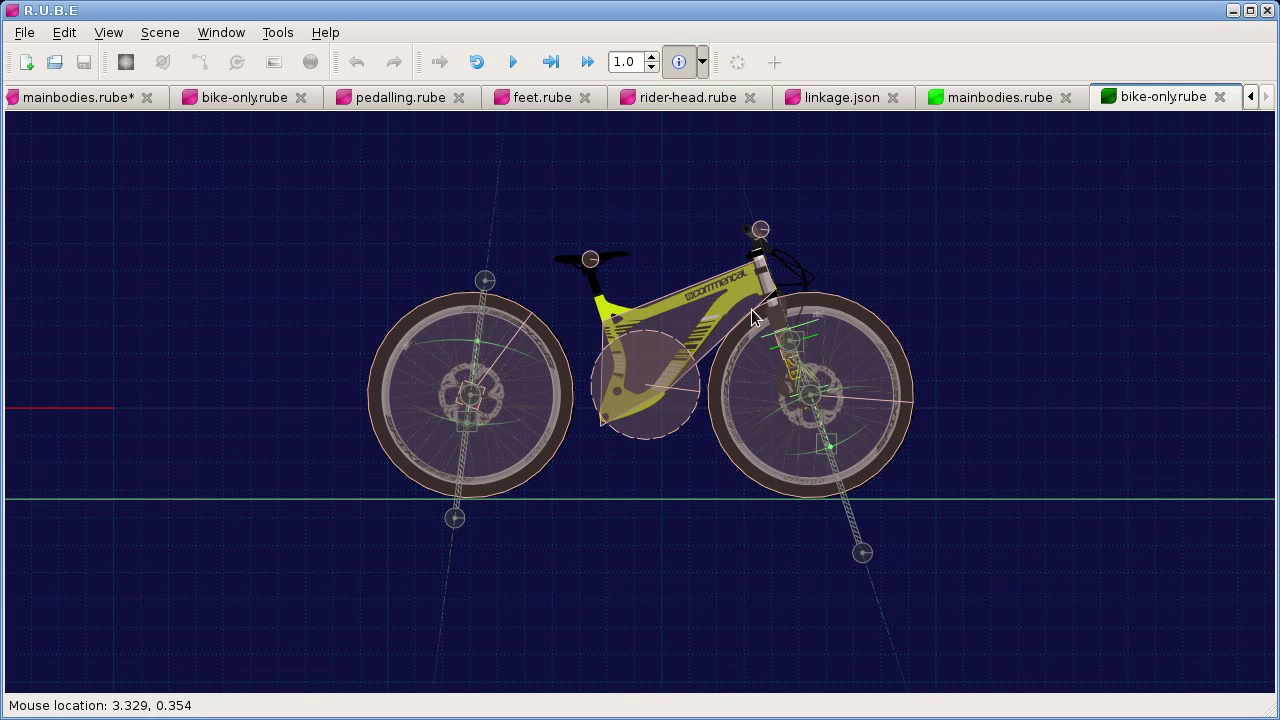
key(space)
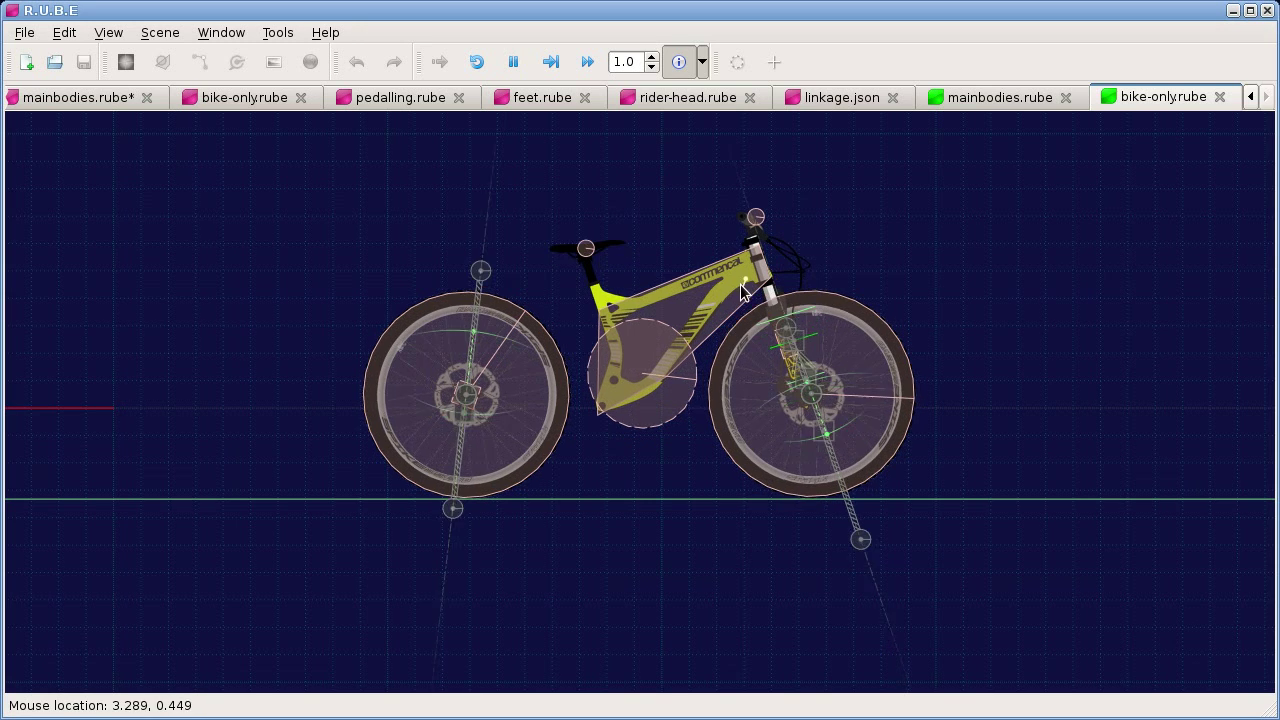
drag(740, 284, 710, 235)
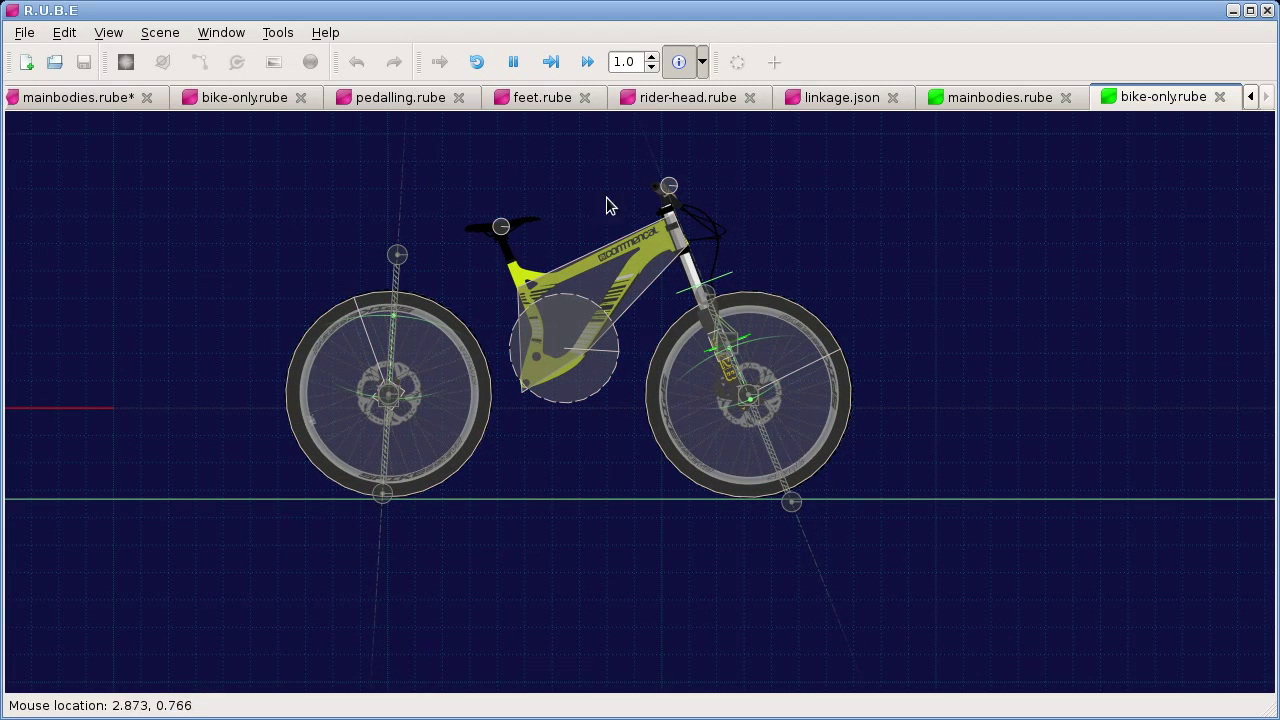
click(256, 97)
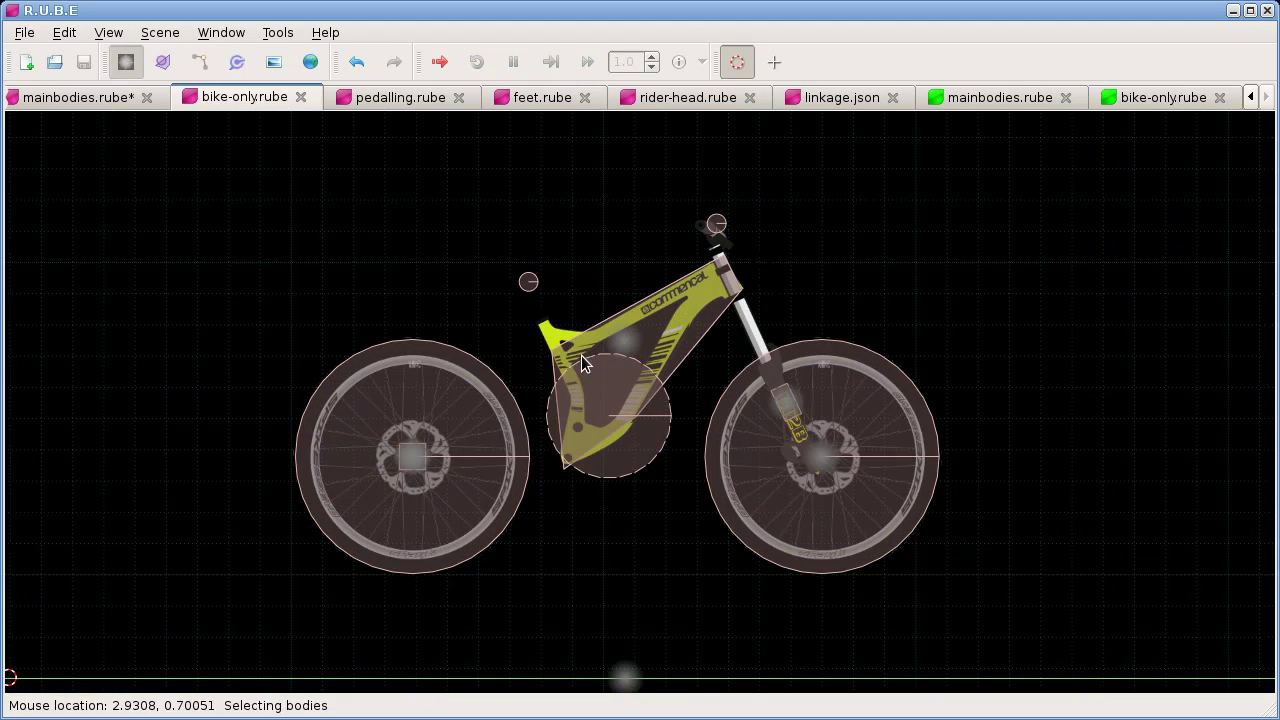
click(1144, 102)
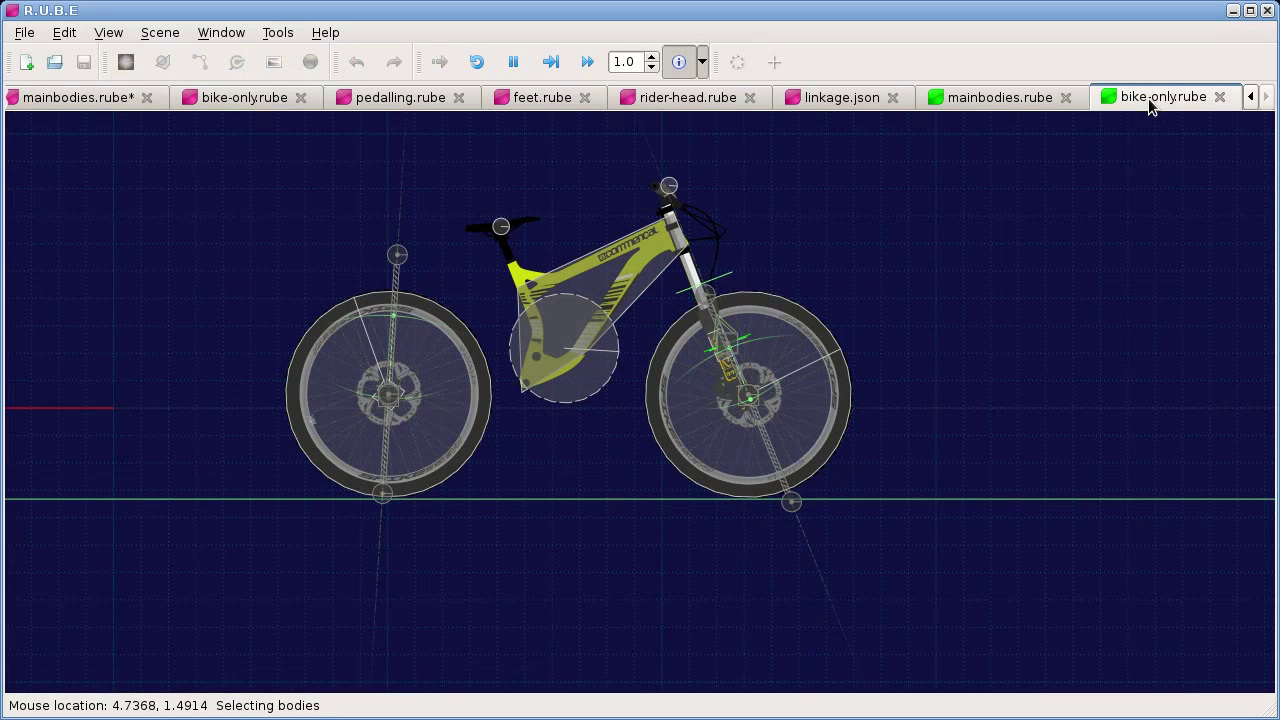
drag(675, 245, 660, 198)
key(space)
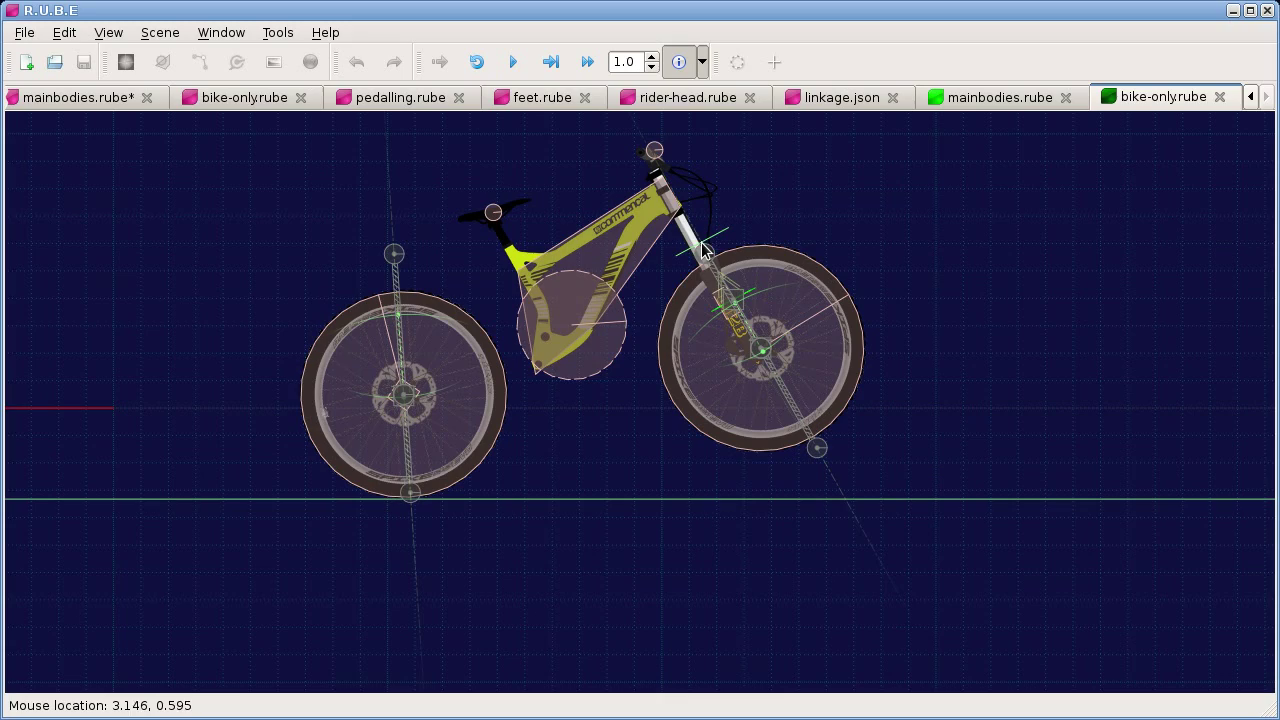
key(space)
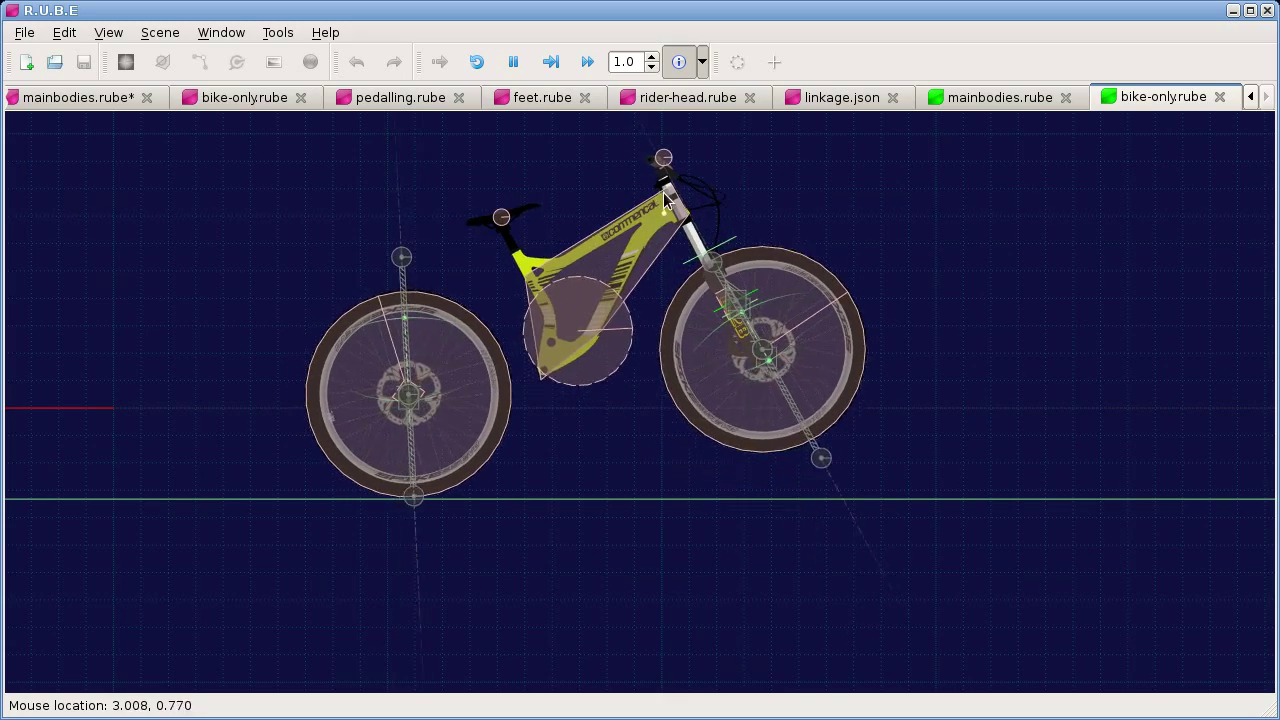
drag(656, 206, 650, 274)
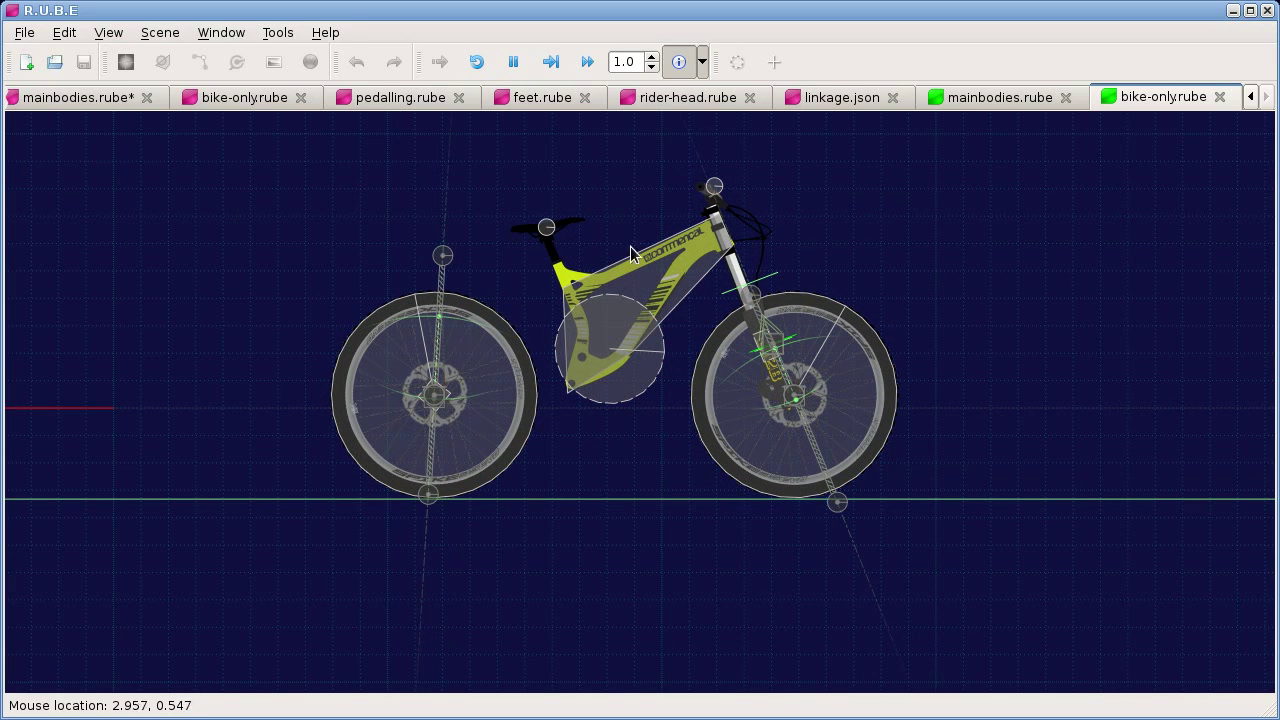
Switch to the pedalling.rube scene and clear the crank joint selection.
click(397, 97)
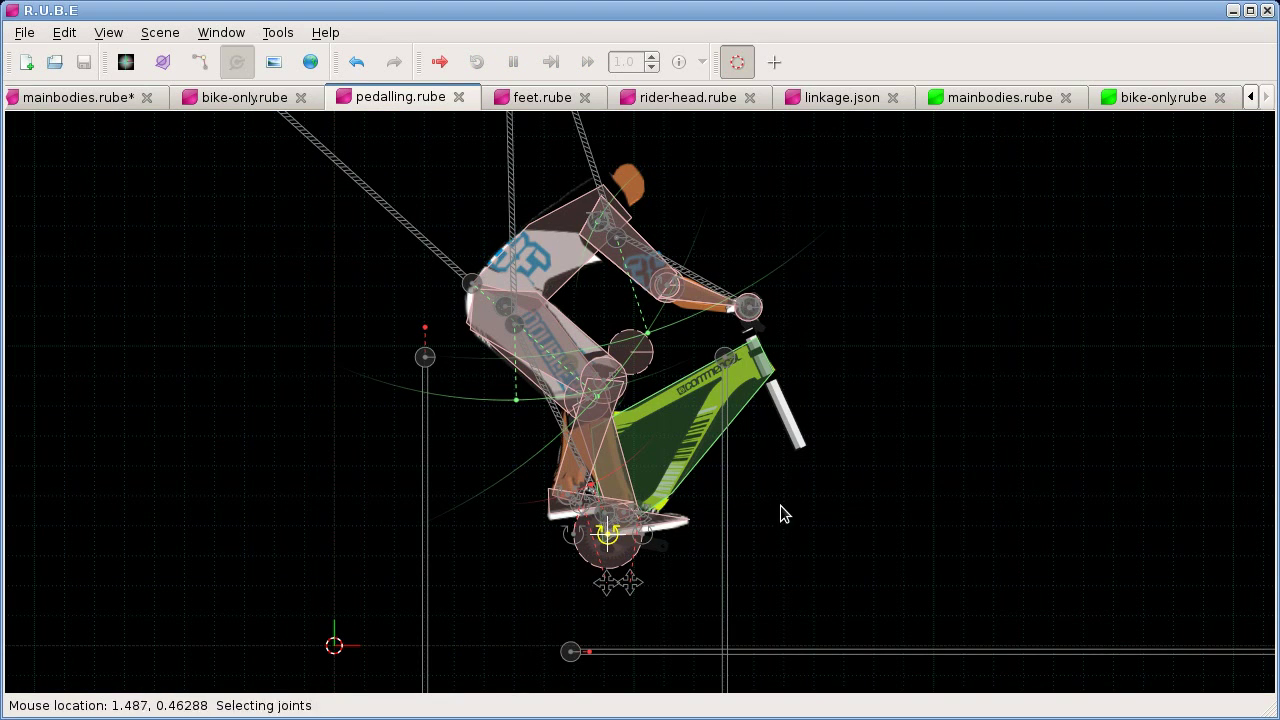
click(676, 428)
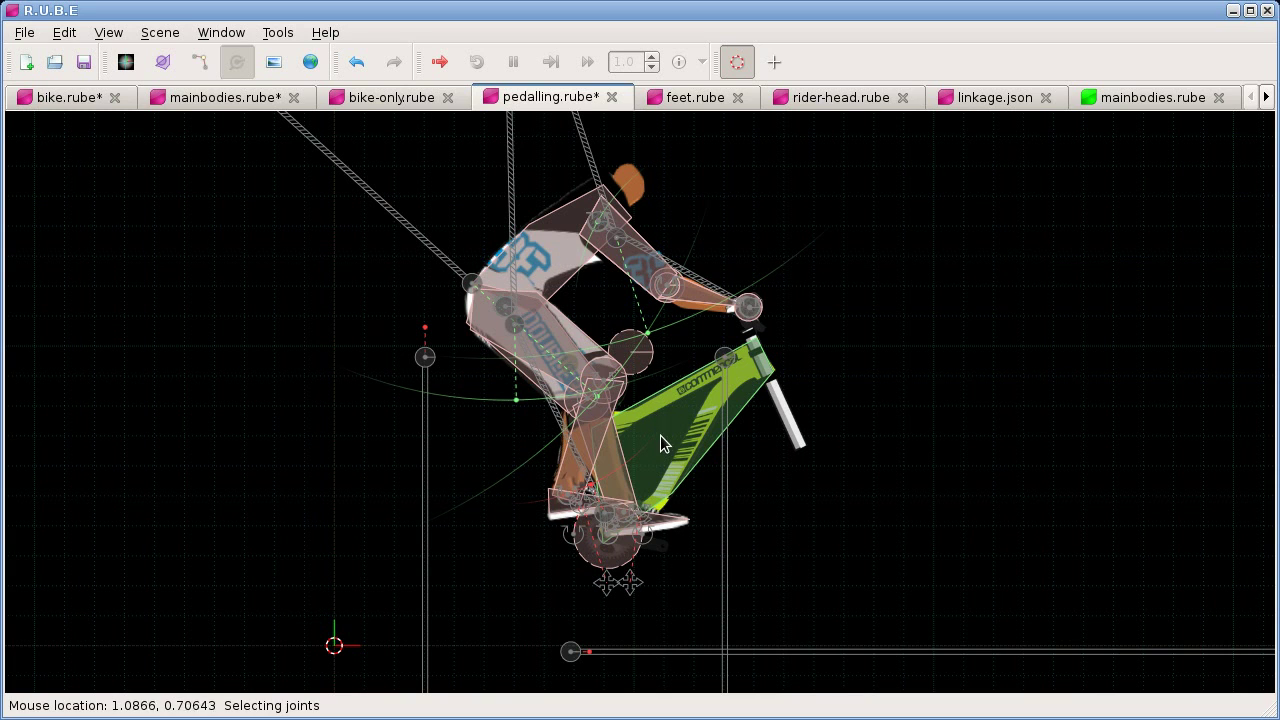
scroll(655, 452, up, 1)
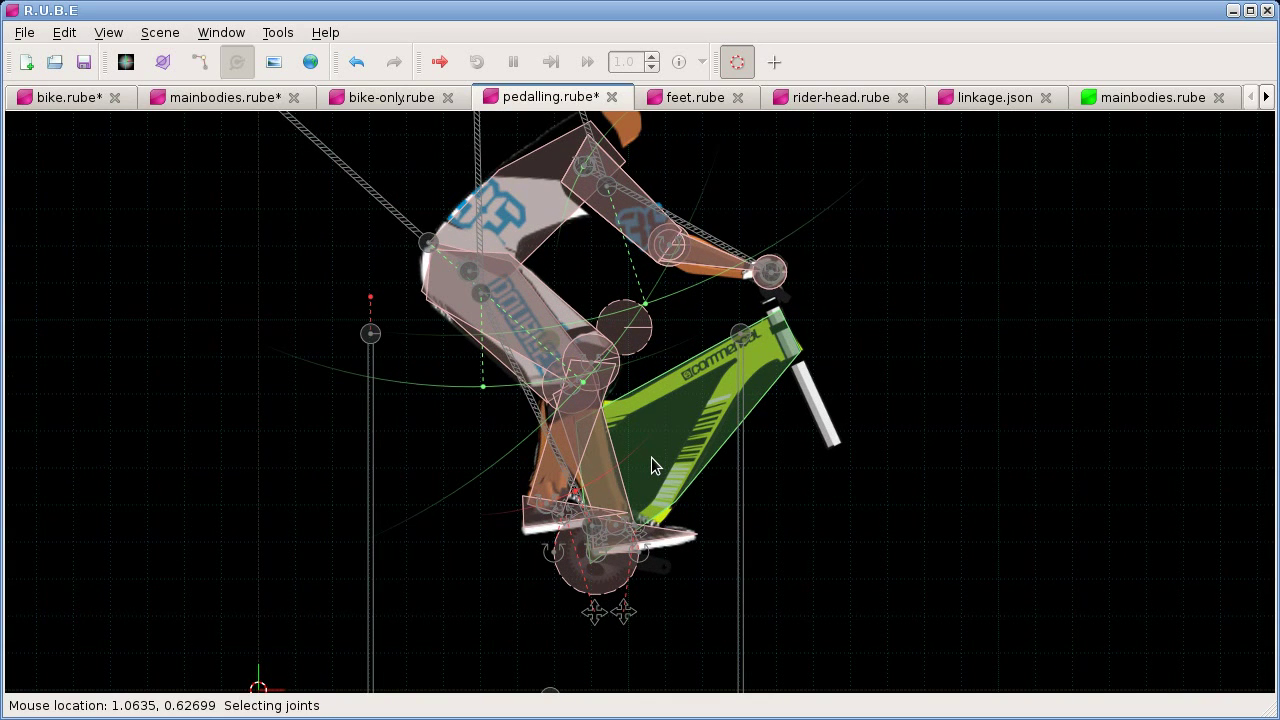
Select the joint at the rider's hip and bring the rider's head into view.
click(489, 297)
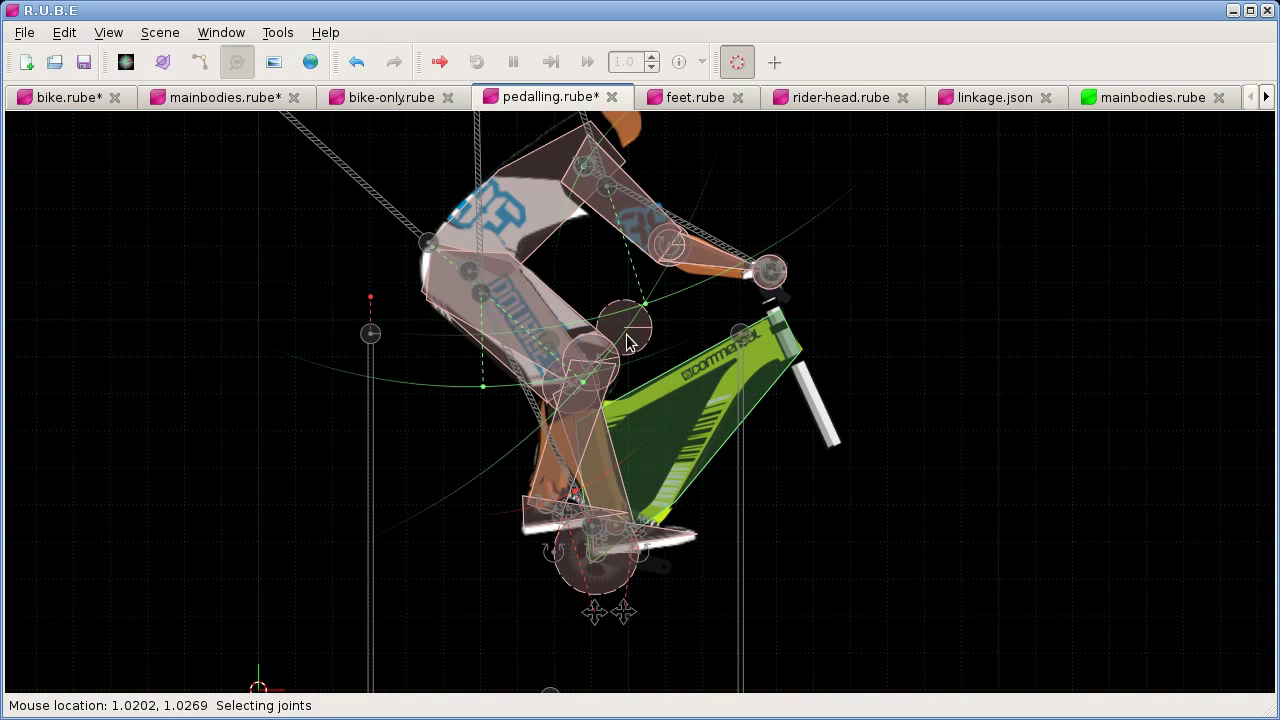
right_drag(672, 374, 659, 422)
scroll(697, 444, down, 3)
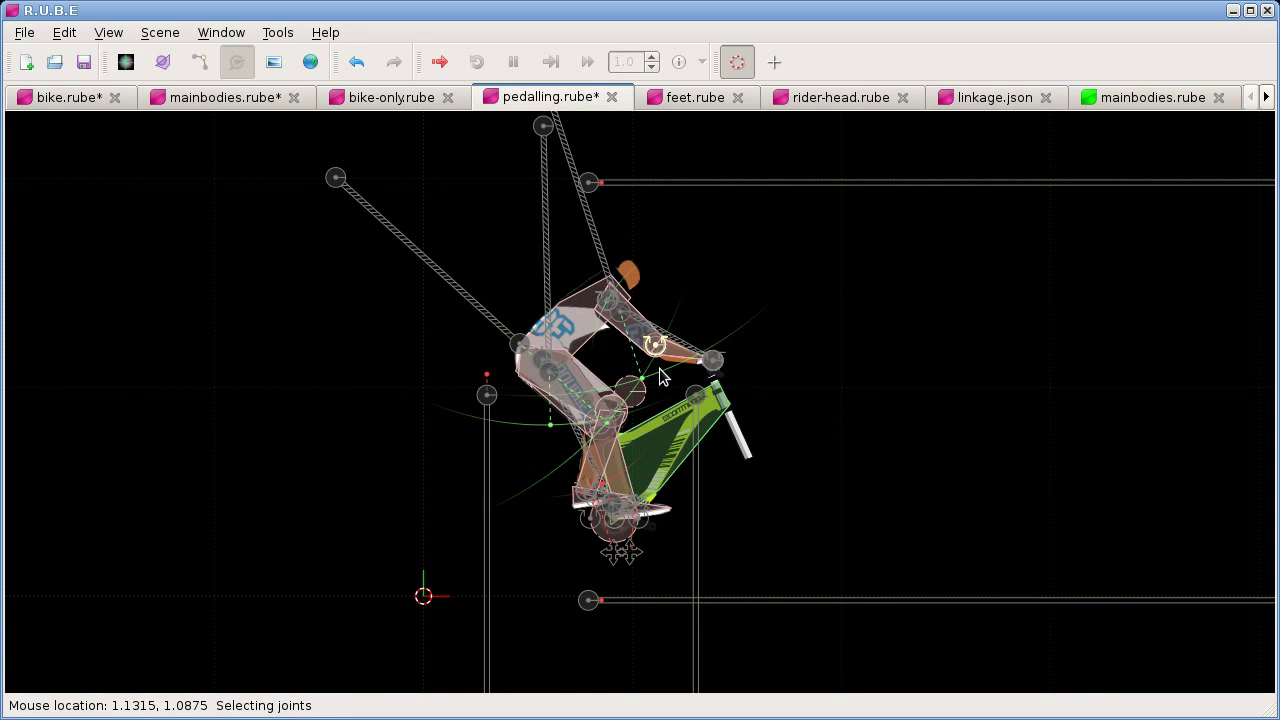
scroll(659, 376, down, 1)
Zoom out to the whole rig and box-select the bar-end and four leg joints.
scroll(659, 376, down, 8)
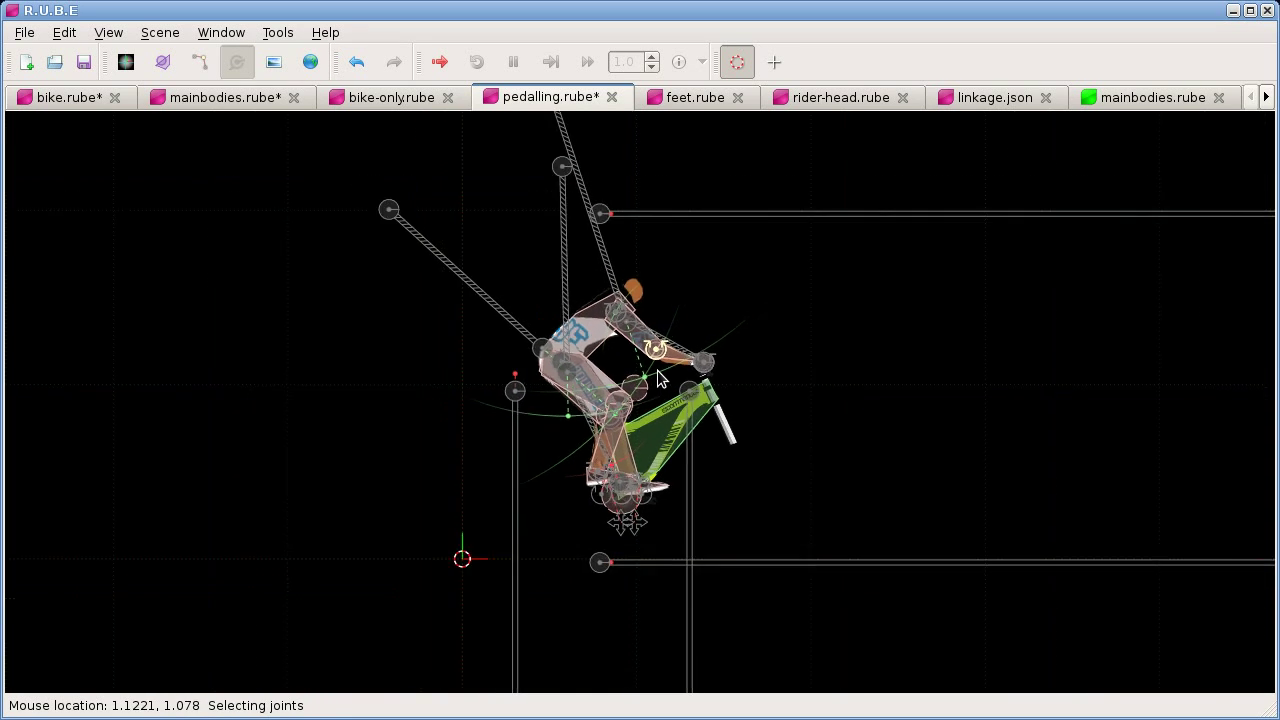
scroll(668, 416, down, 1)
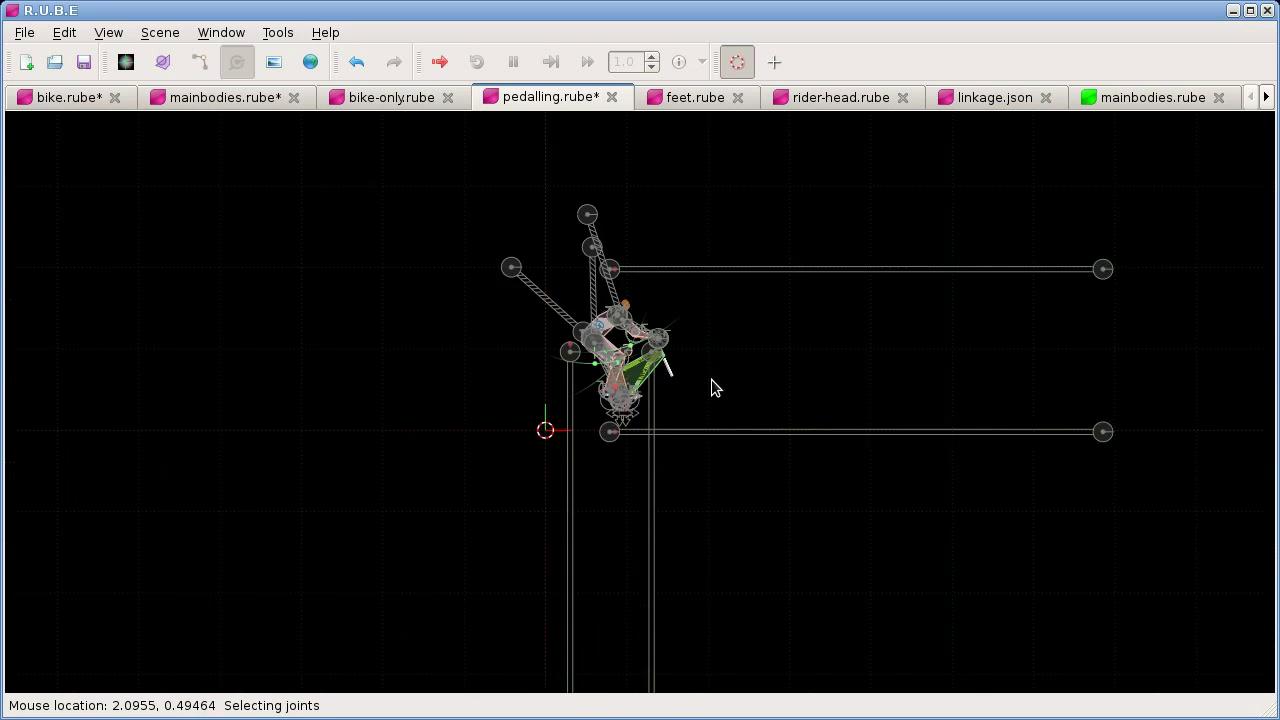
right_drag(714, 386, 661, 346)
scroll(663, 303, down, 3)
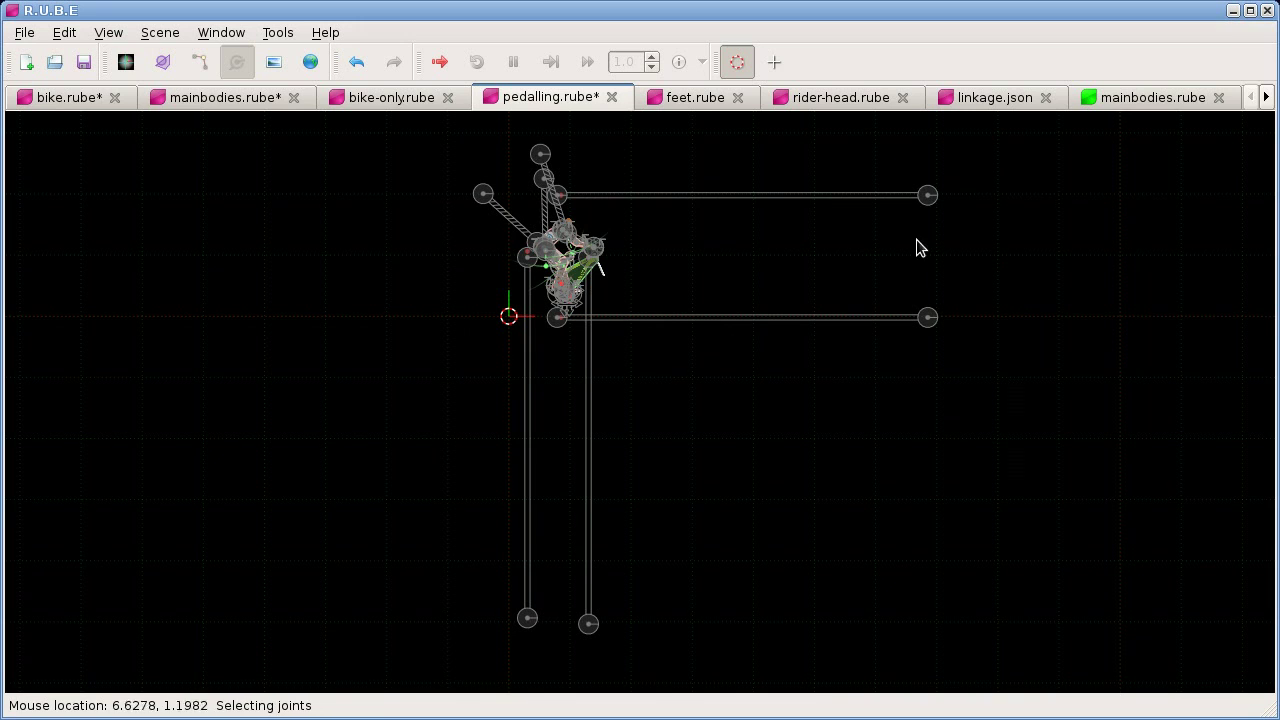
drag(901, 156, 964, 336)
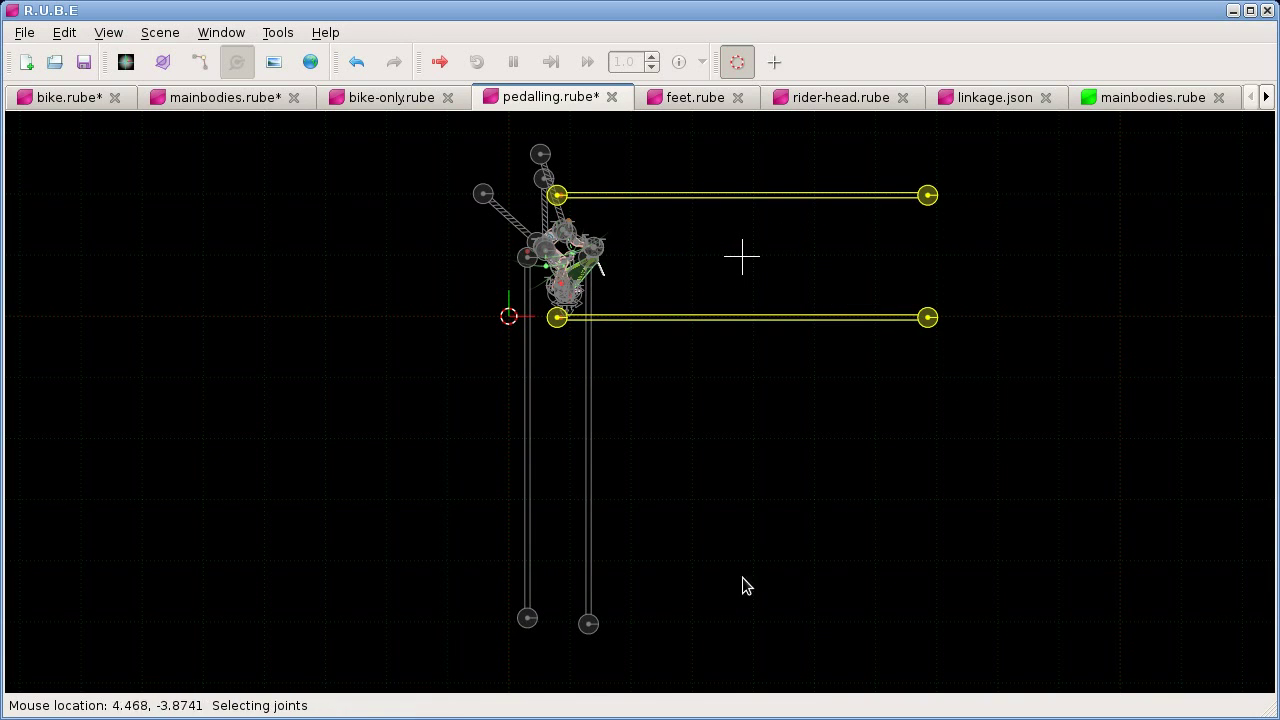
drag(640, 668, 508, 216)
click(566, 331)
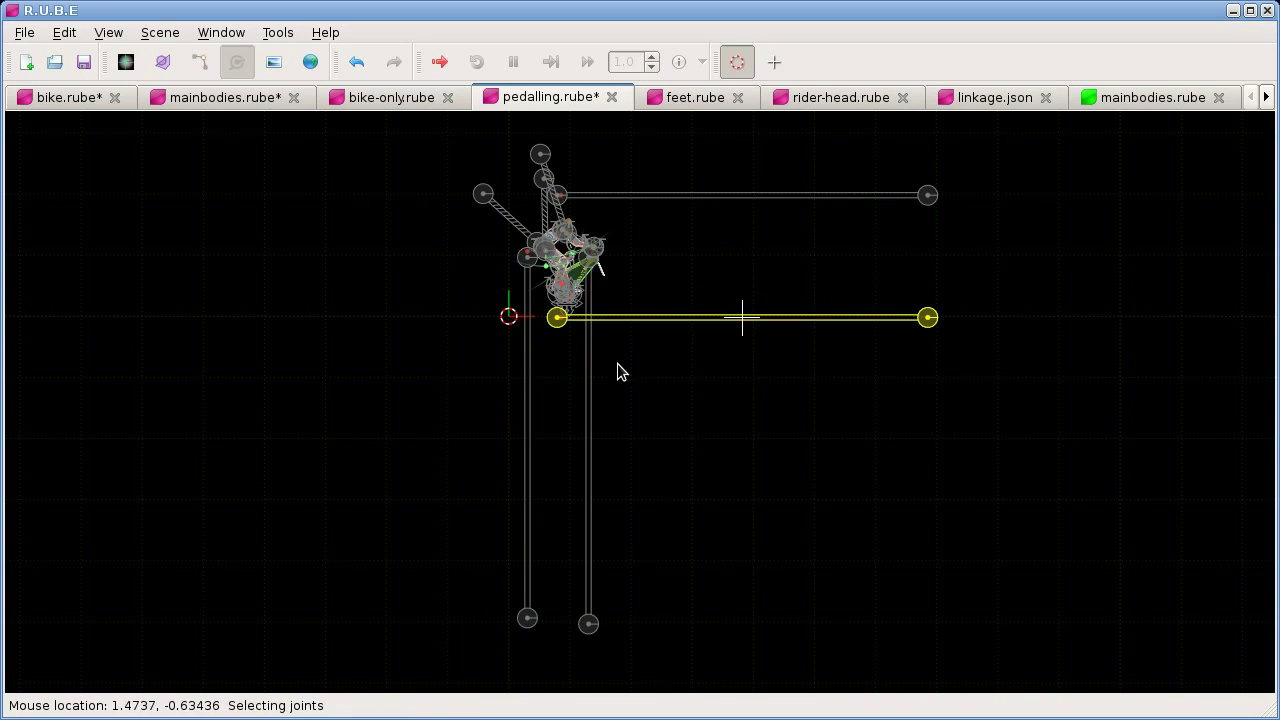
click(625, 360)
Select the upper-body-to-handlebar rope joint and the two horizontal guide bar joints.
scroll(567, 295, up, 2)
scroll(567, 295, up, 5)
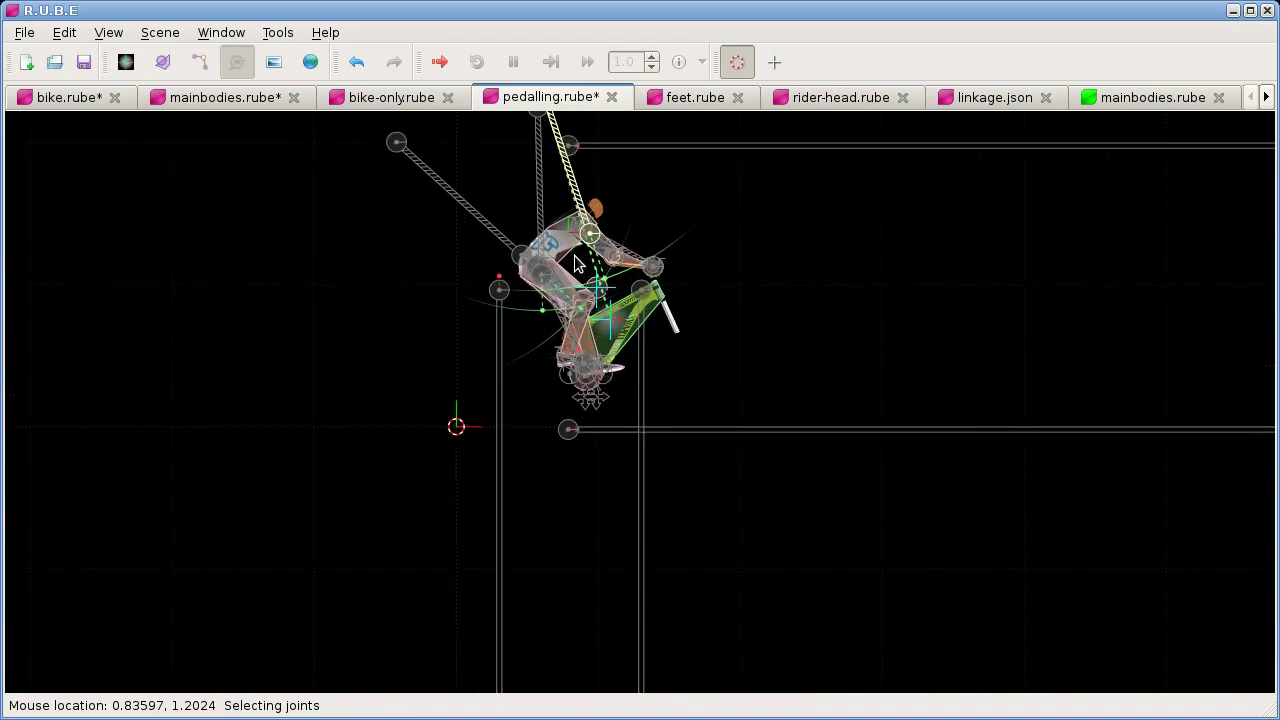
scroll(668, 344, down, 2)
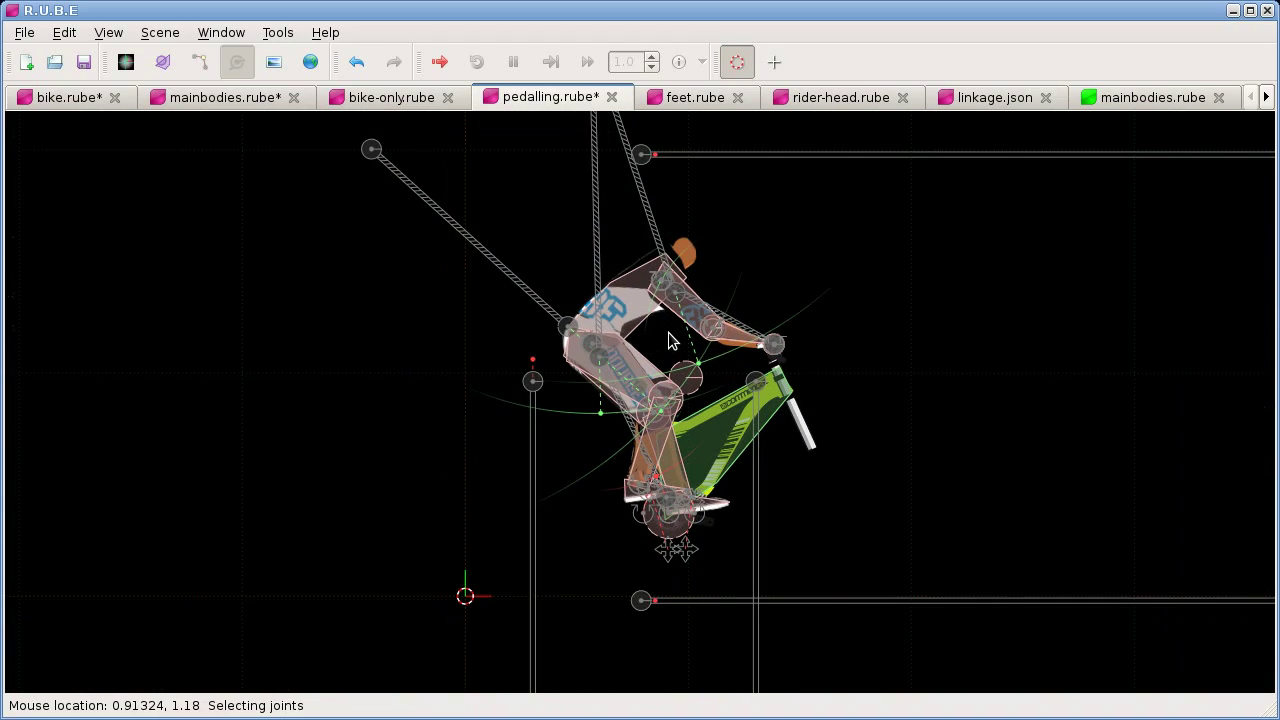
click(637, 288)
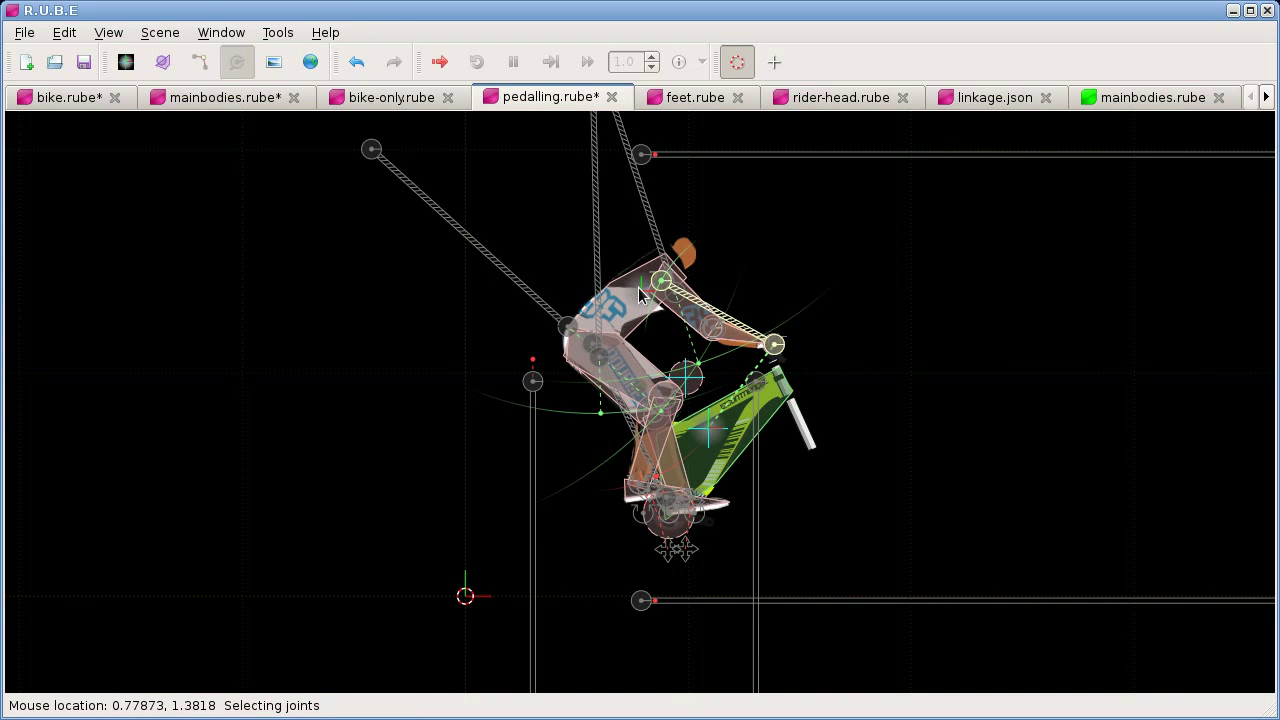
scroll(640, 290, down, 5)
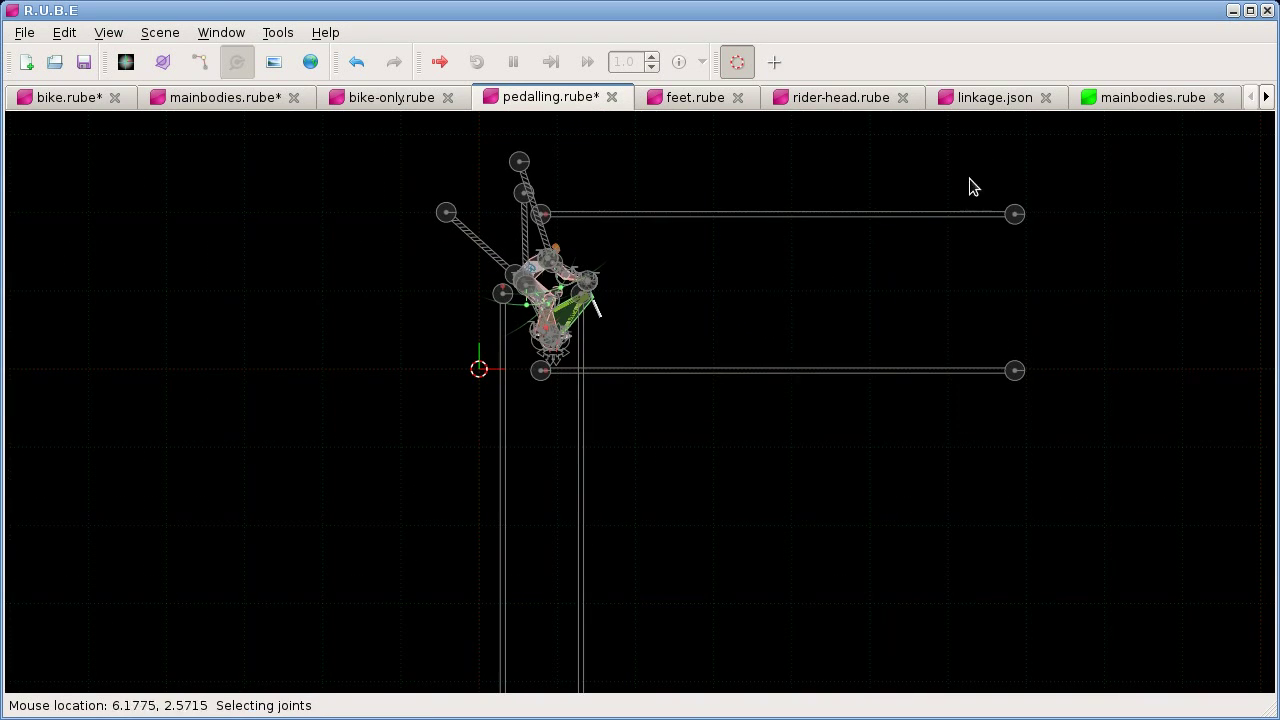
drag(961, 167, 1087, 413)
scroll(646, 323, up, 5)
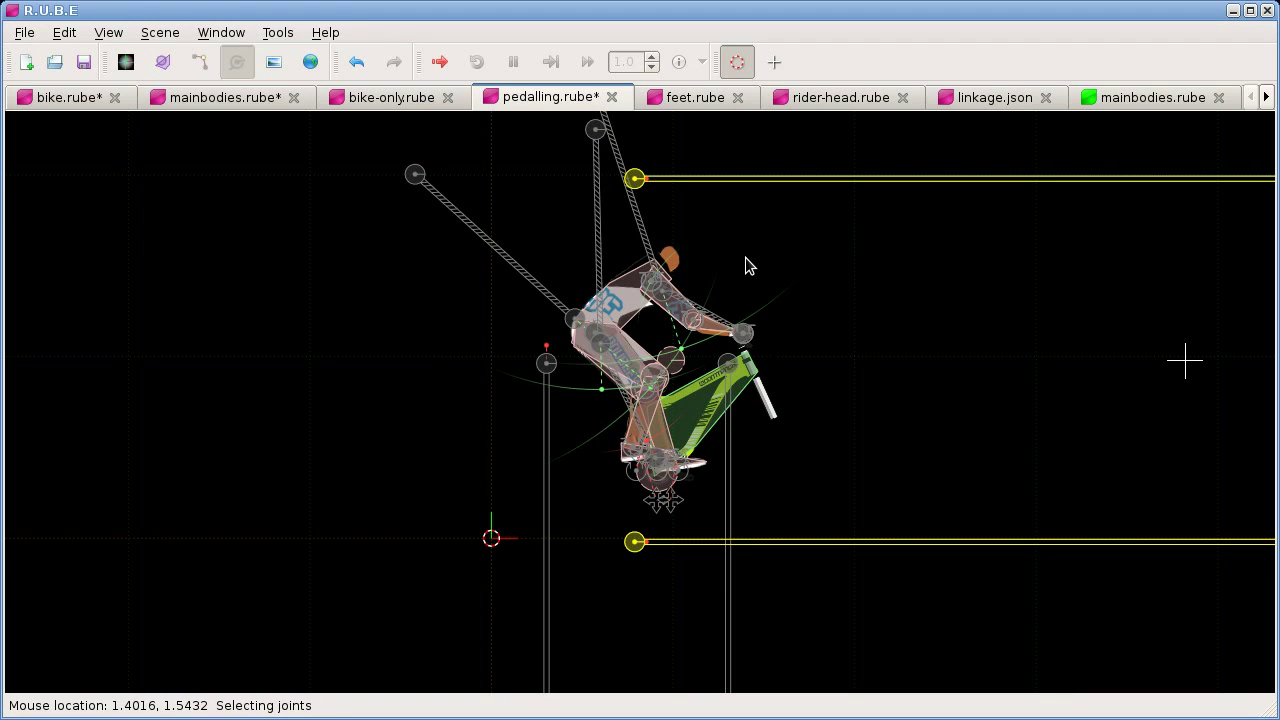
Run the pedalling scene as a full-canvas simulation with Ctrl+R and start it playing.
key(ctrl+r)
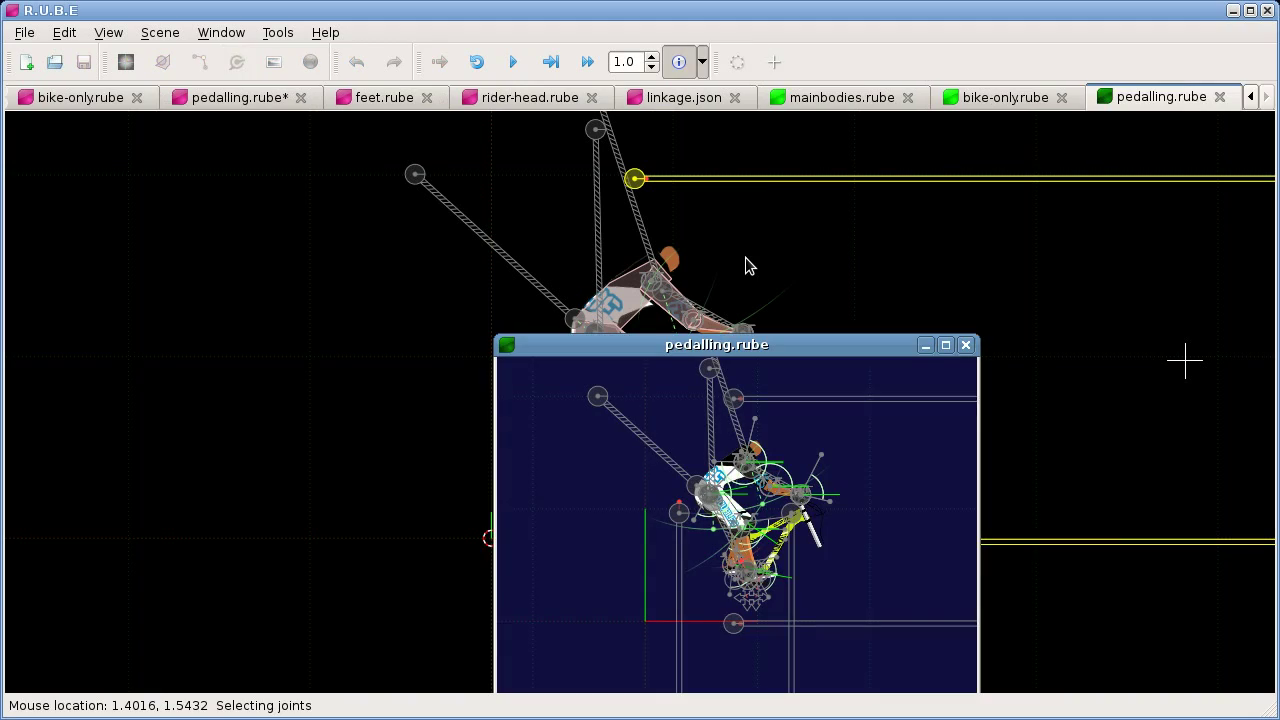
click(945, 344)
scroll(735, 365, up, 3)
key(space)
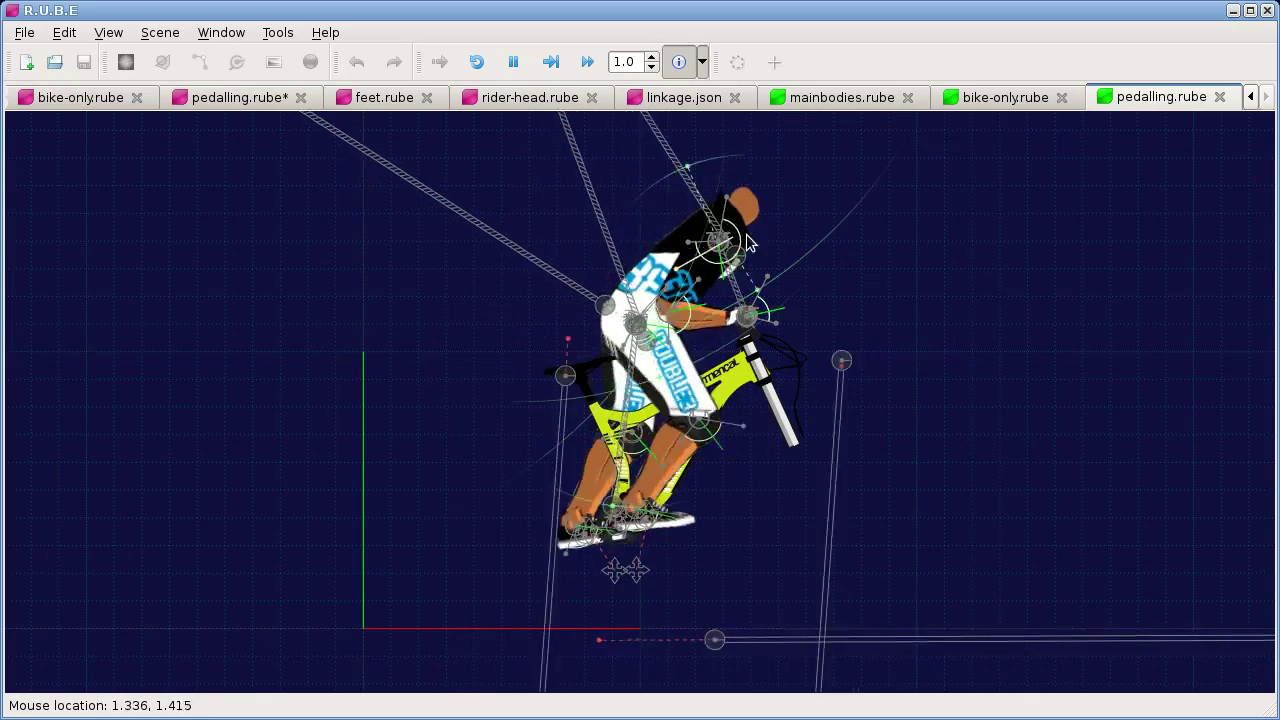
Pull the rider toward the upper right twice, pause, and return to bike-only.rube.
drag(763, 240, 664, 332)
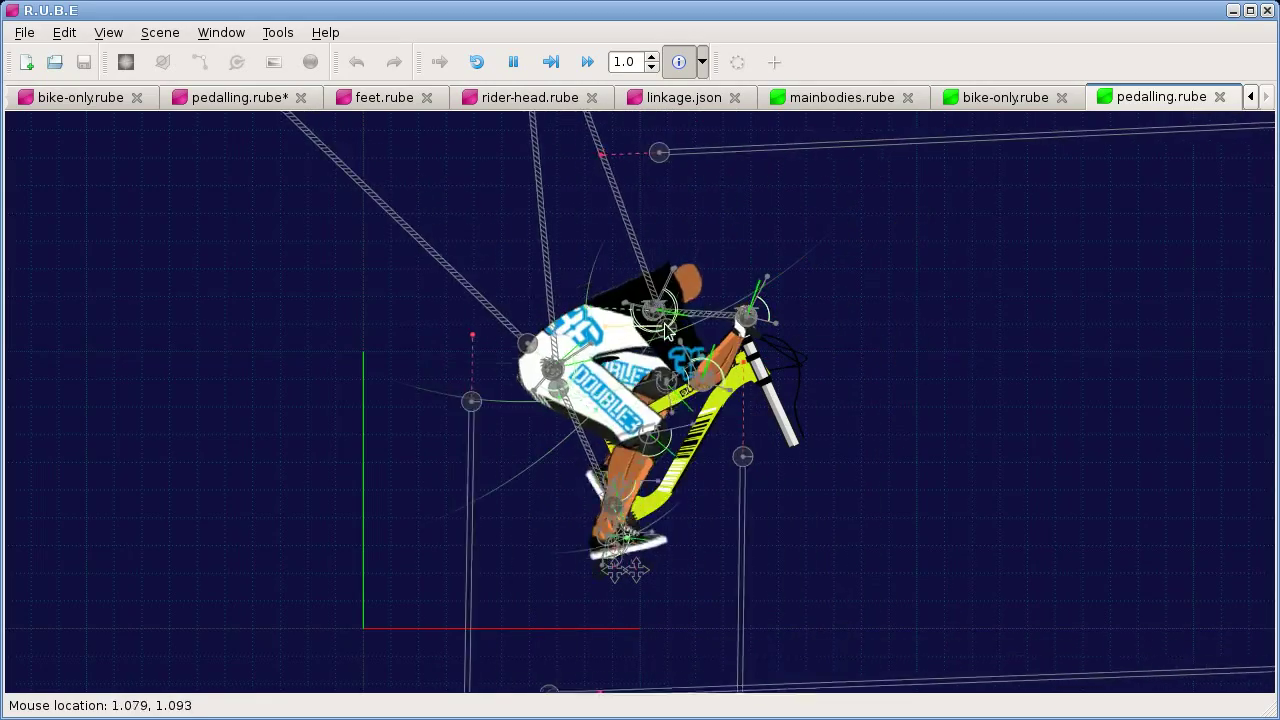
drag(678, 288, 581, 343)
key(space)
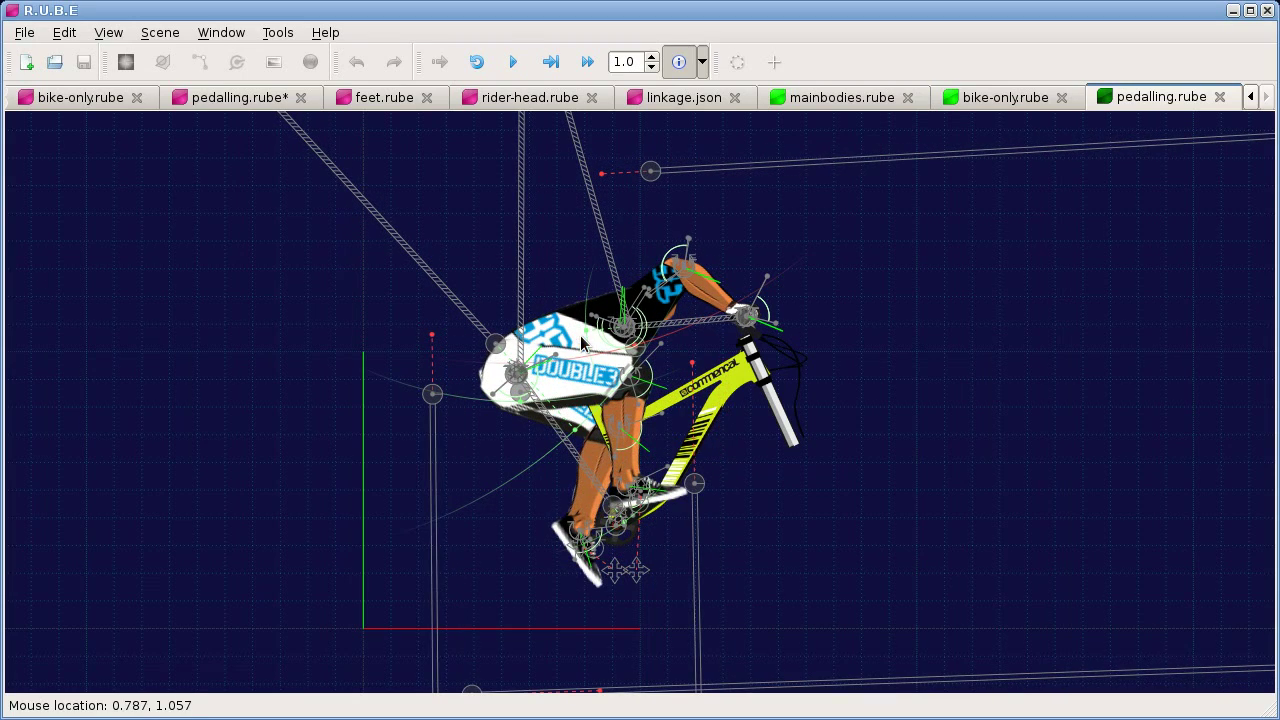
click(82, 98)
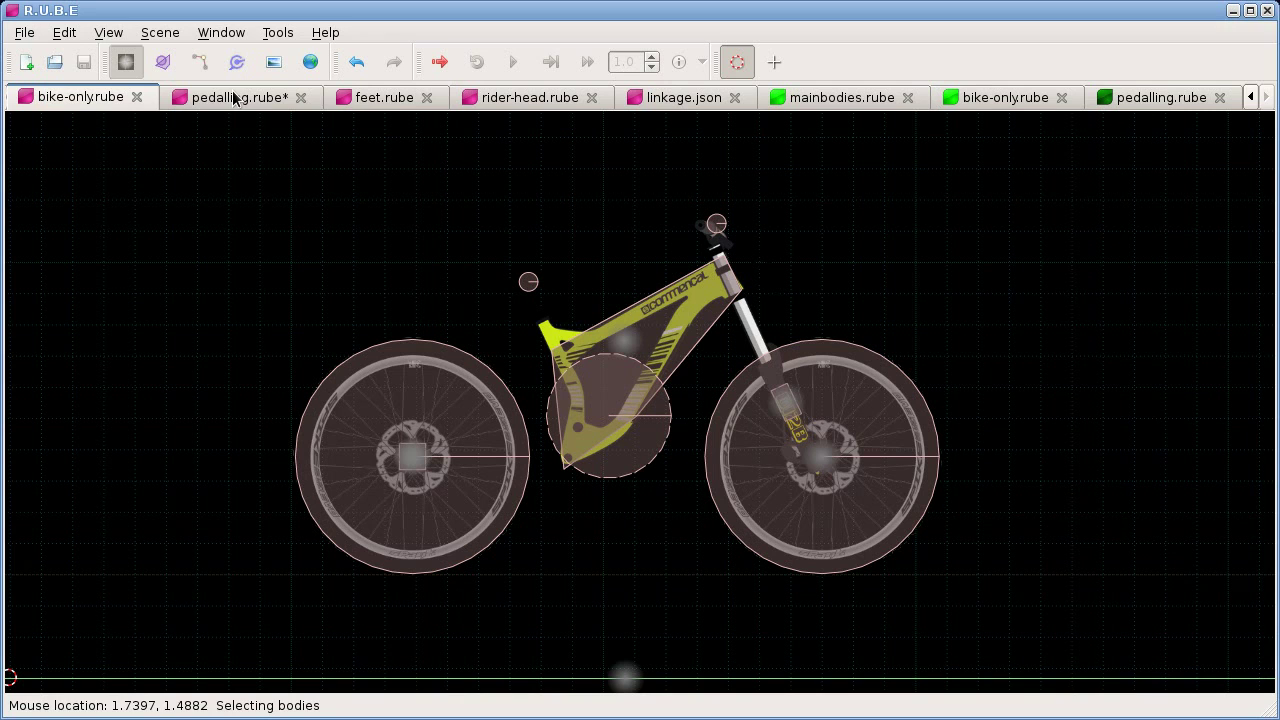
Reopen bike.rube from the recent files, confirming Yes although it is already open.
click(24, 32)
click(112, 298)
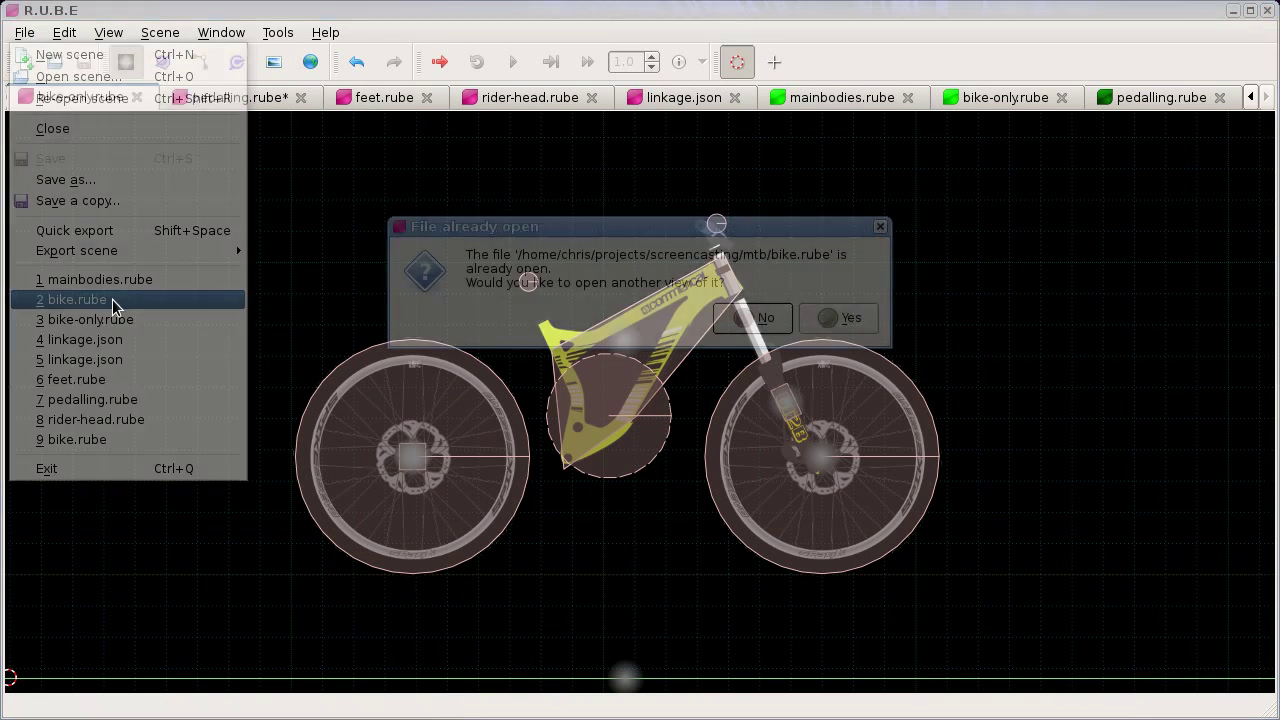
click(838, 317)
scroll(693, 350, up, 8)
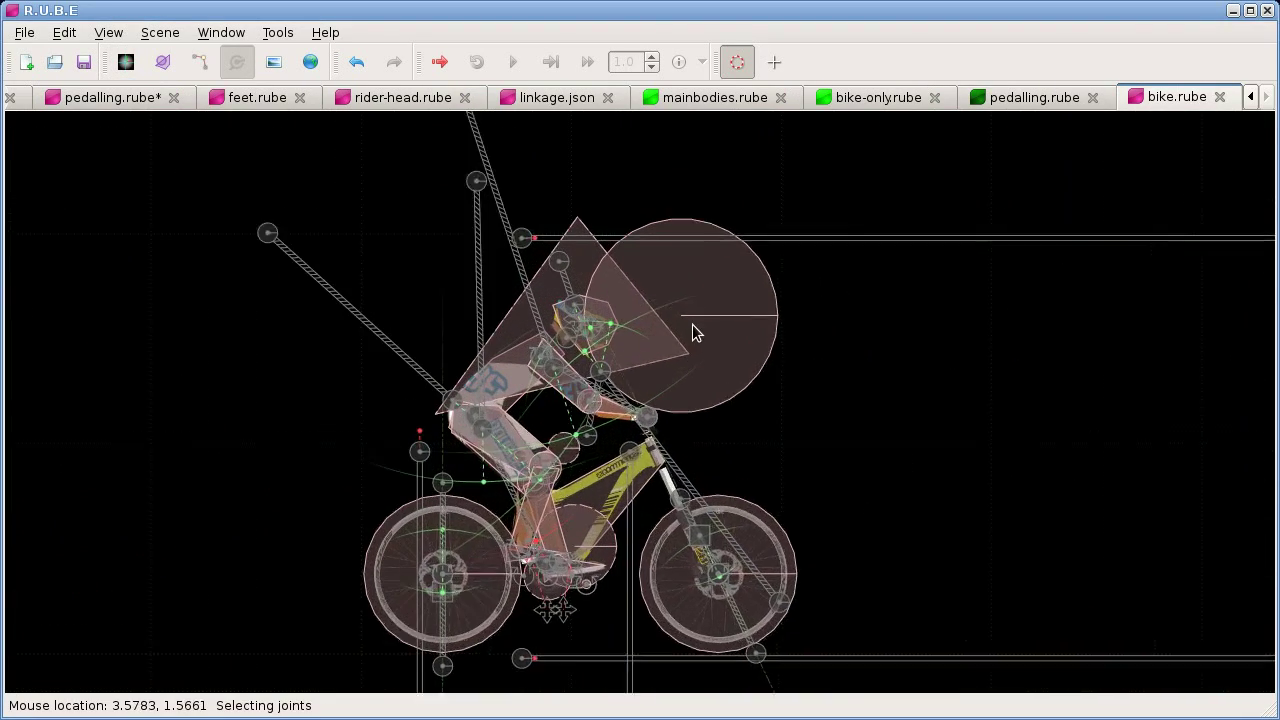
In fixture mode, select the head circle, elbow circle, back triangle and knee circle fixtures.
key(f)
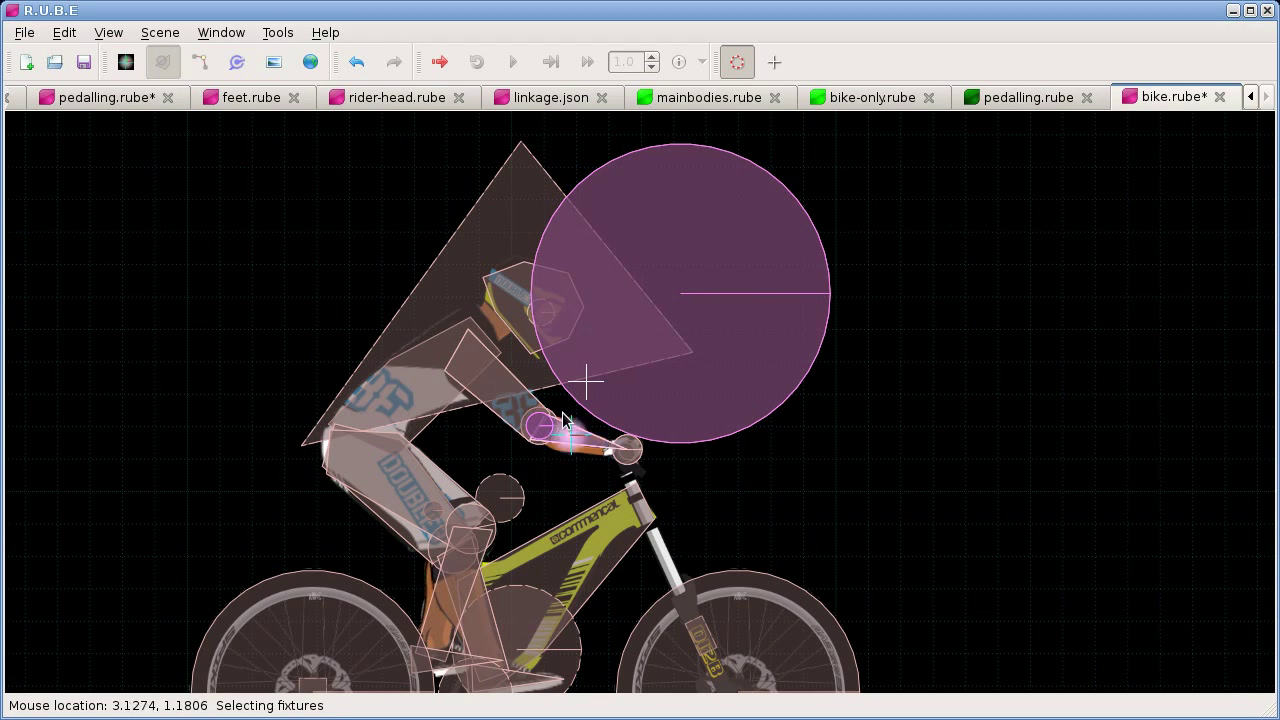
click(749, 408)
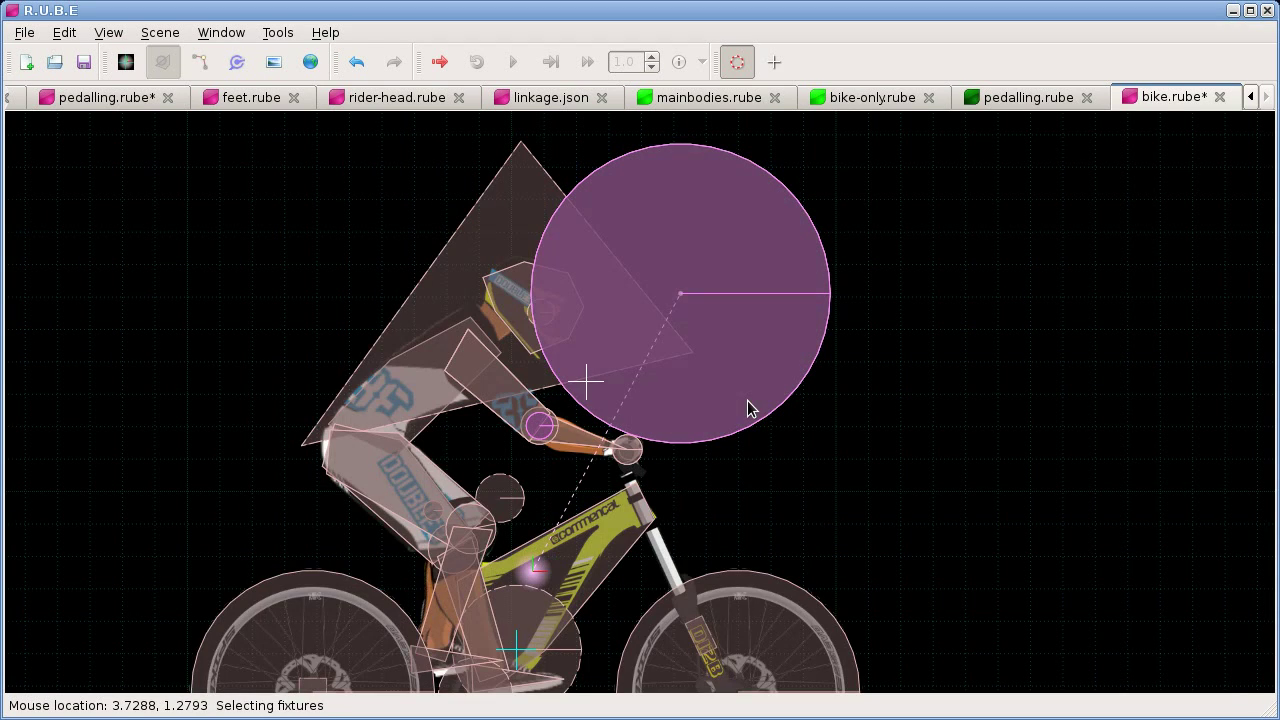
click(552, 432)
click(481, 250)
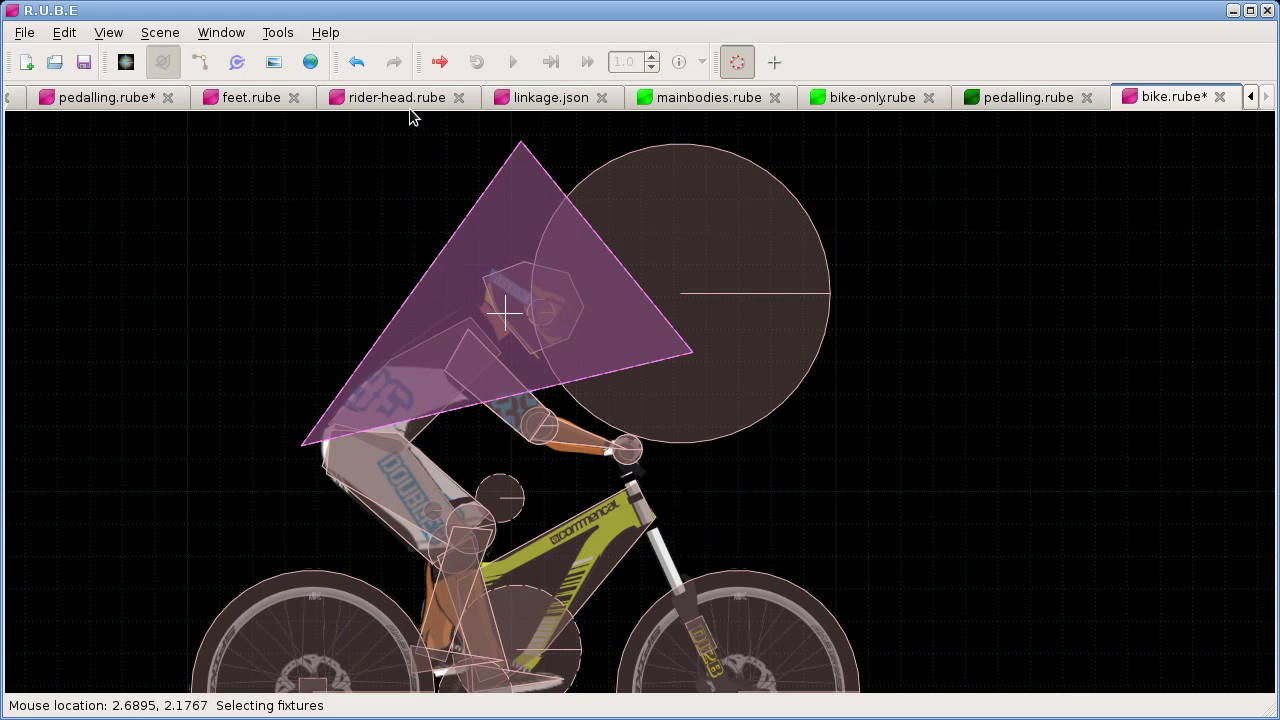
click(499, 492)
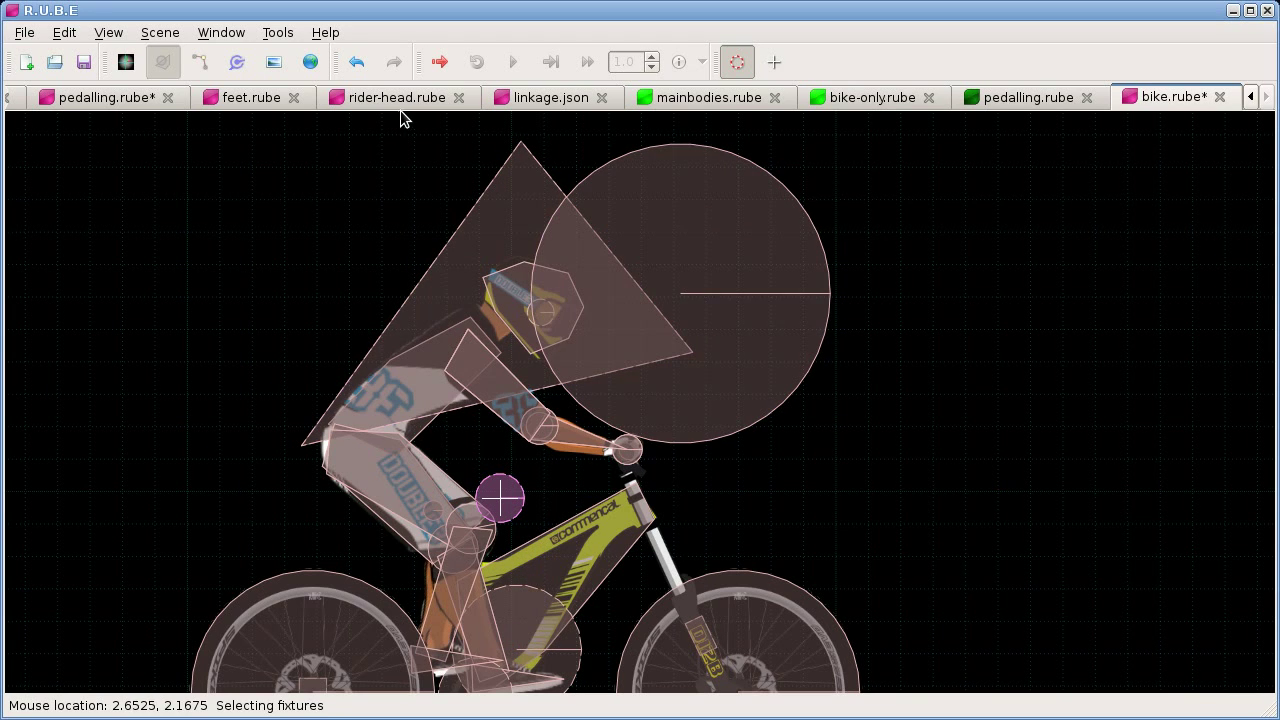
Switch to the feet.rube scene and recentre the view on the feet.
click(251, 97)
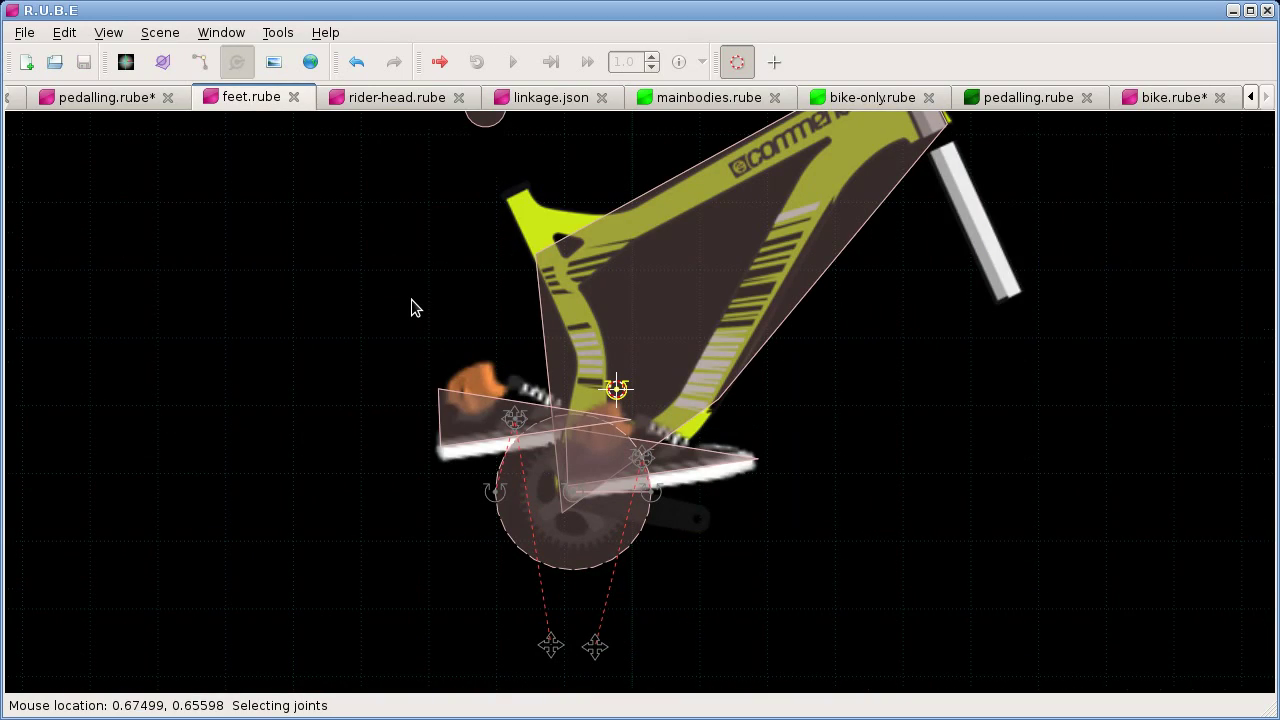
scroll(411, 299, down, 3)
scroll(460, 300, up, 2)
scroll(460, 323, up, 4)
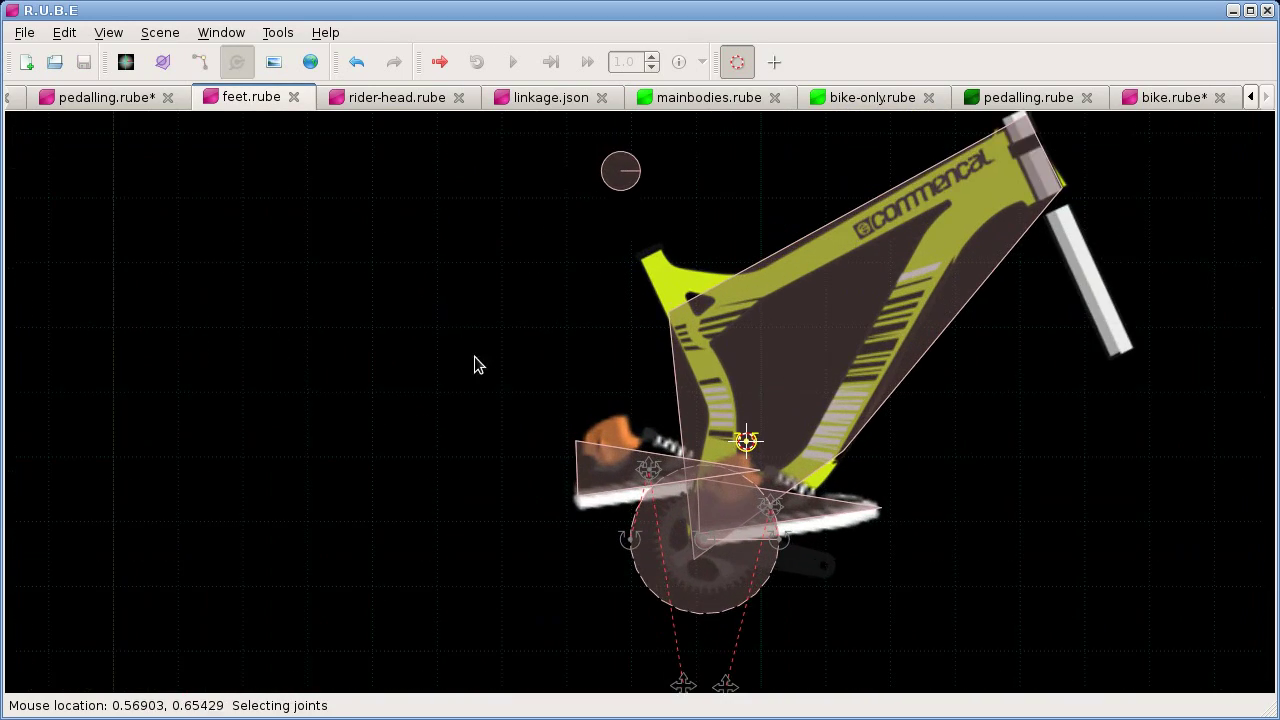
scroll(362, 262, down, 1)
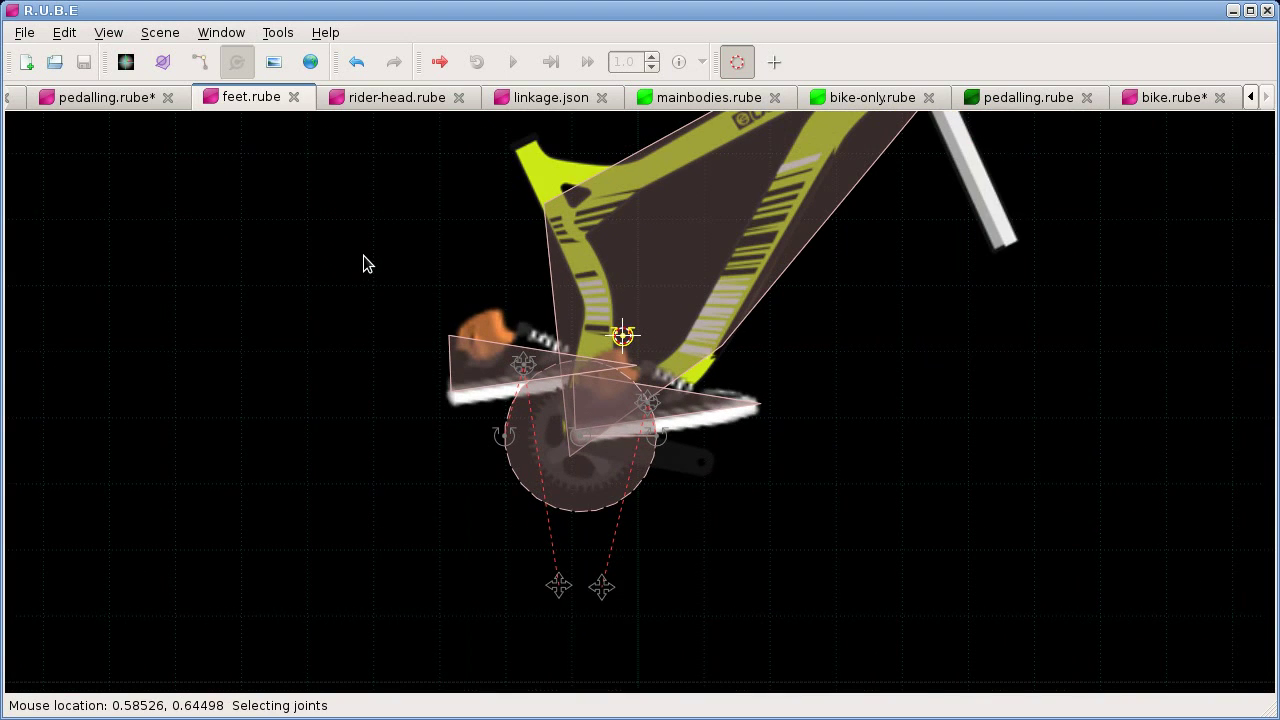
right_drag(363, 258, 383, 313)
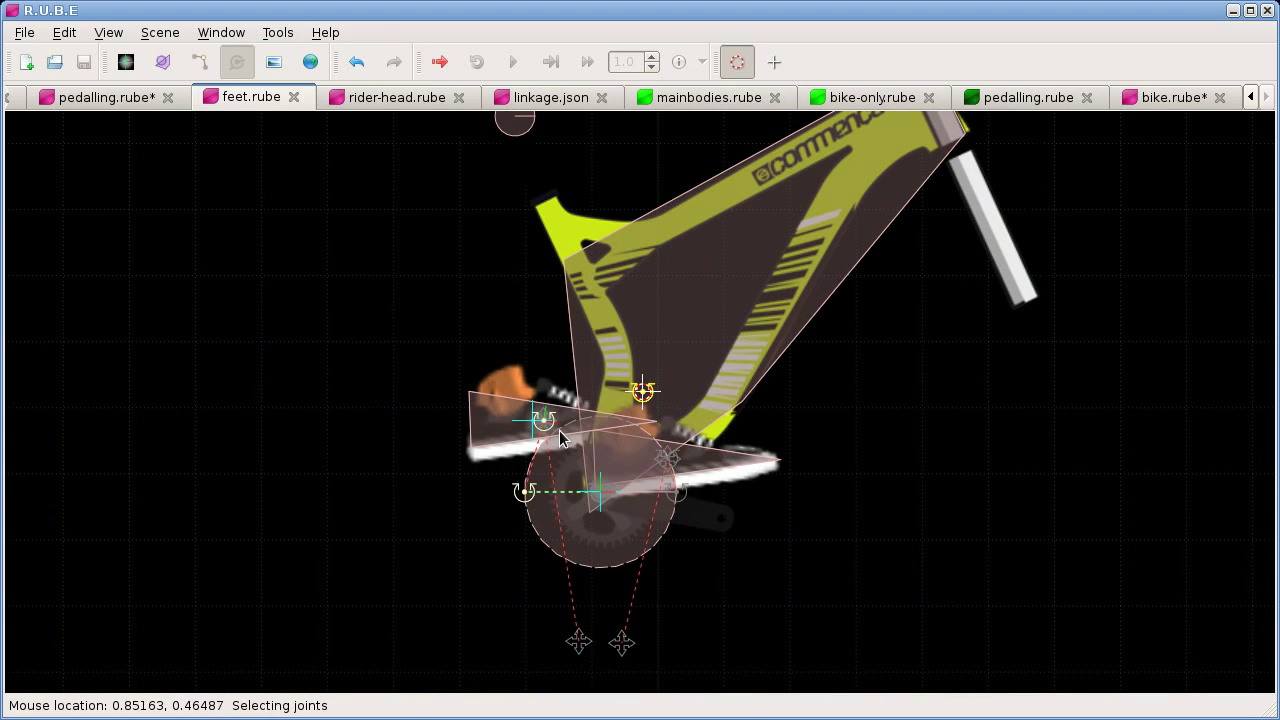
right_drag(707, 597, 711, 560)
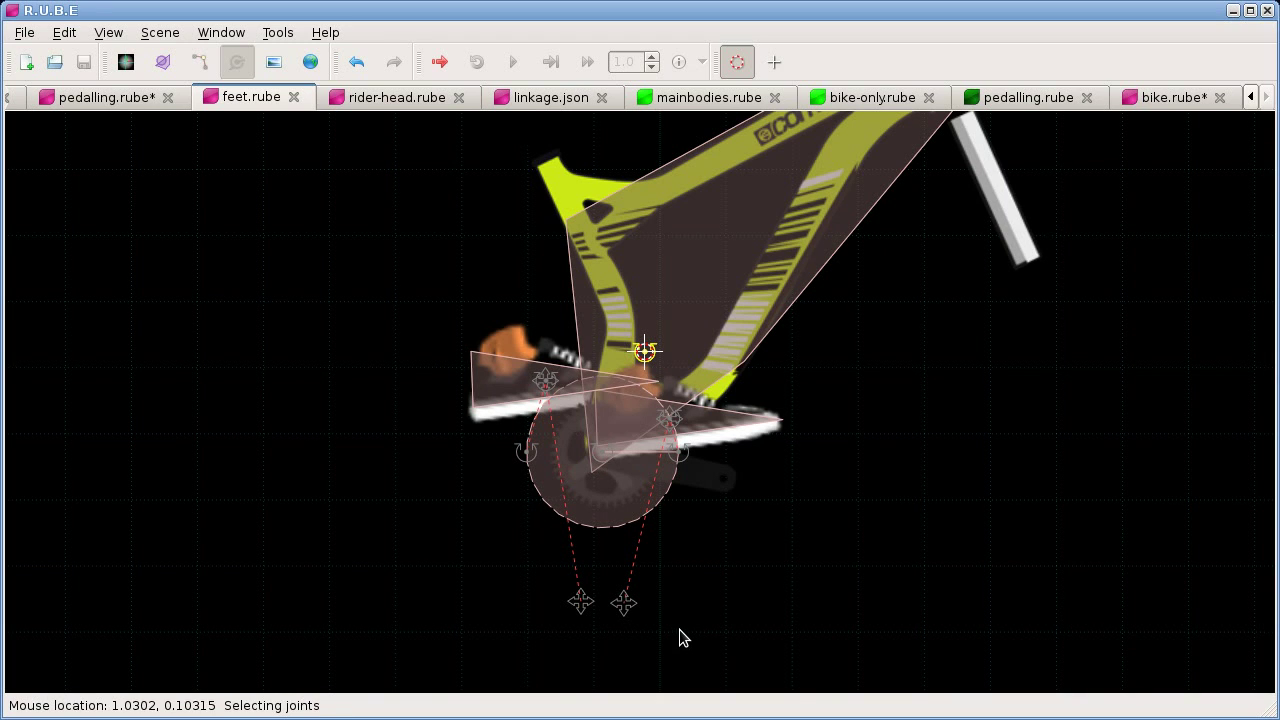
Select the right foot's distance joint and run the scene as a full-canvas F5 simulation.
click(625, 605)
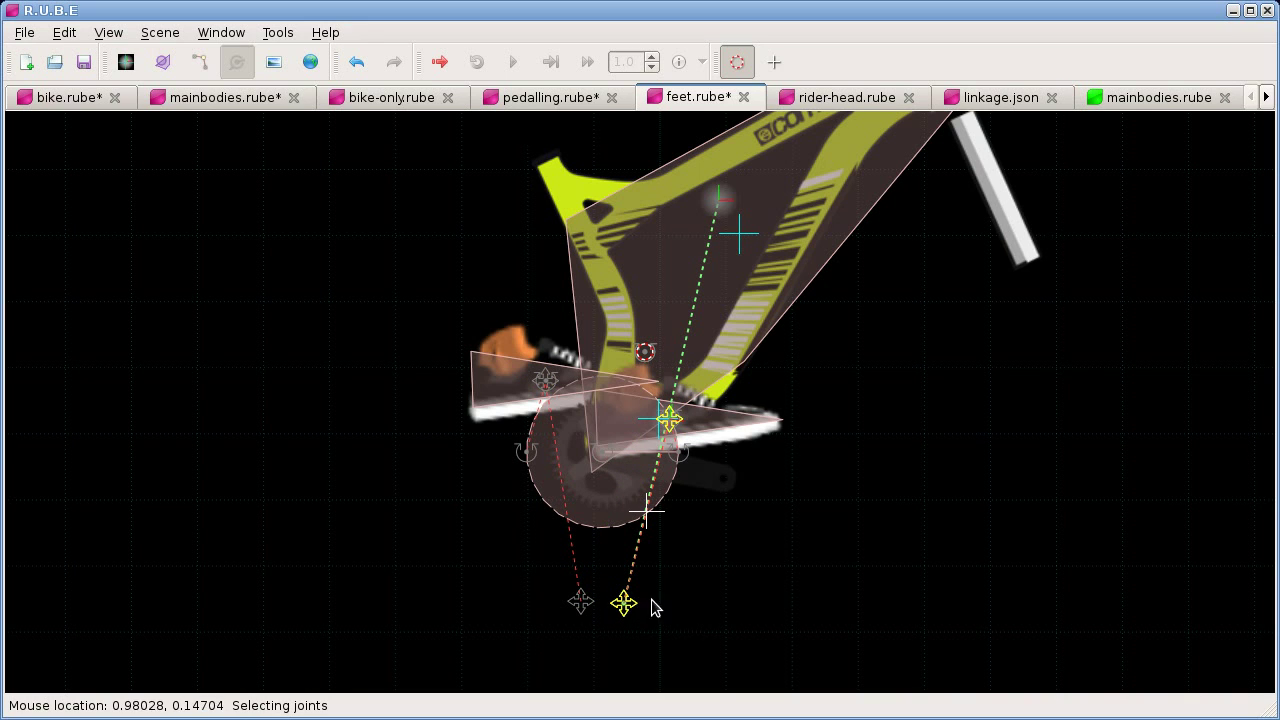
right_drag(655, 607, 631, 635)
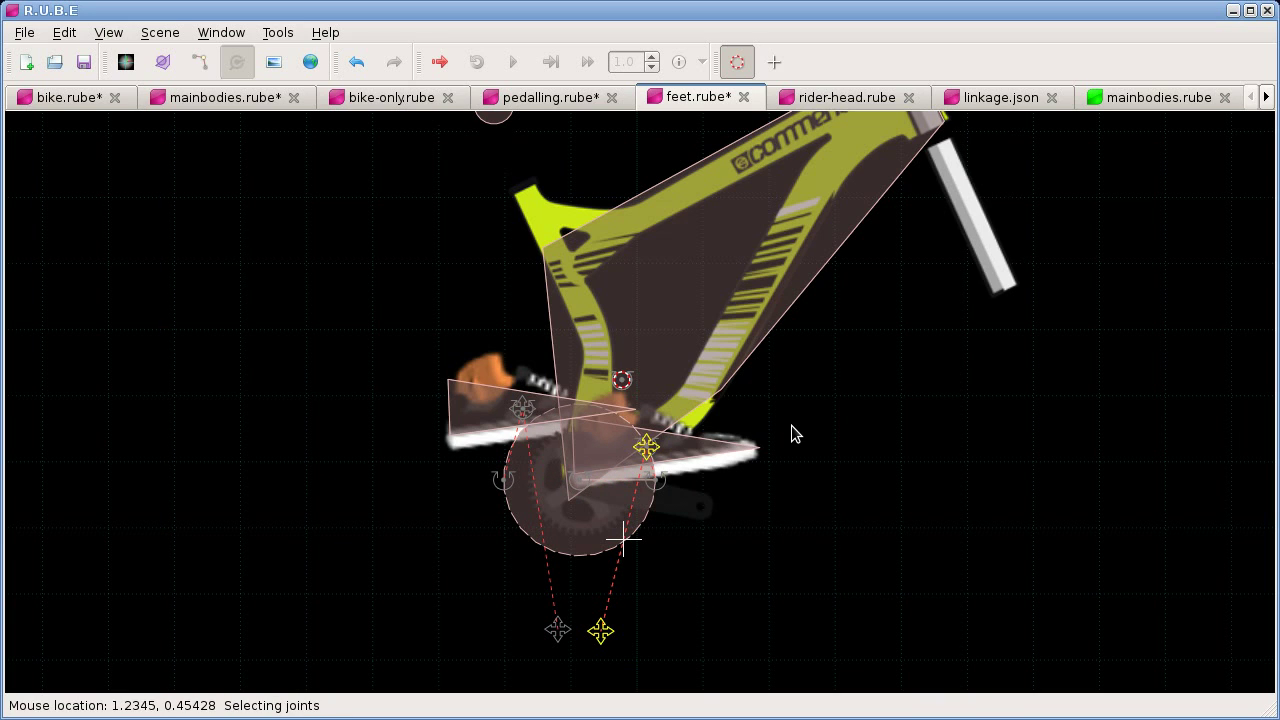
key(F5)
click(945, 122)
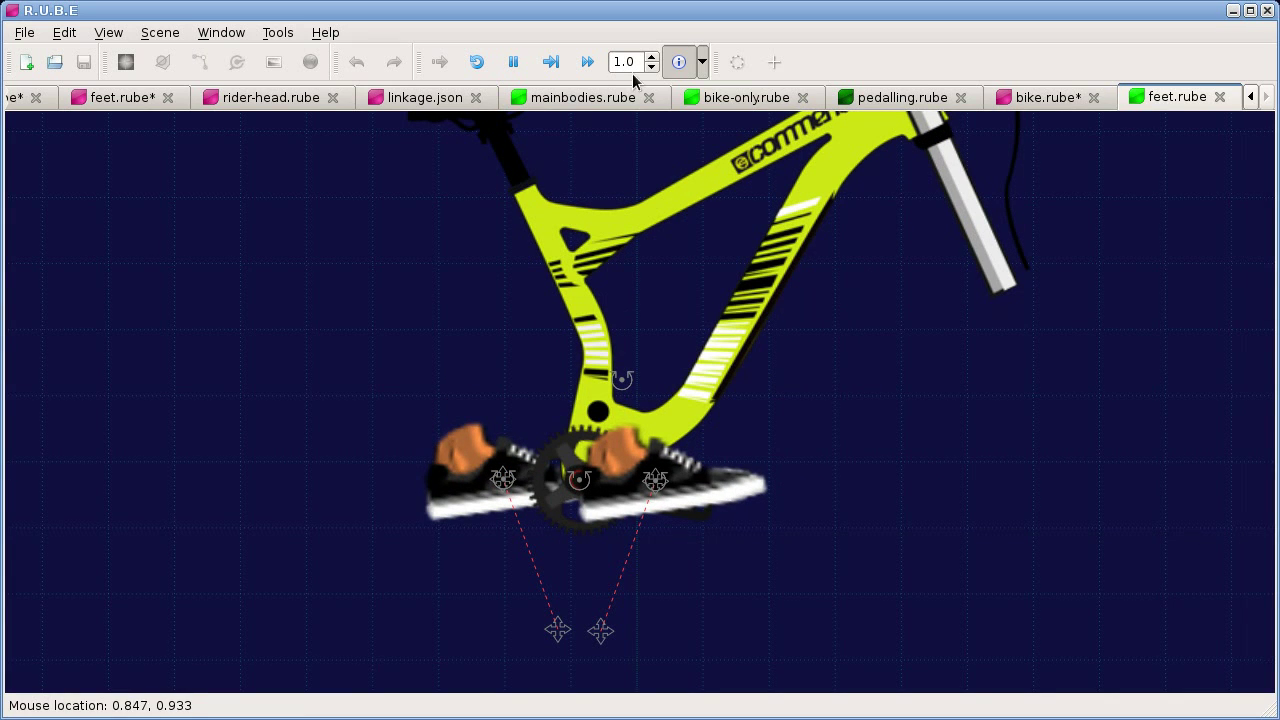
Turn on Show fixtures in the simulation and pull the right foot down twice.
click(703, 64)
click(709, 132)
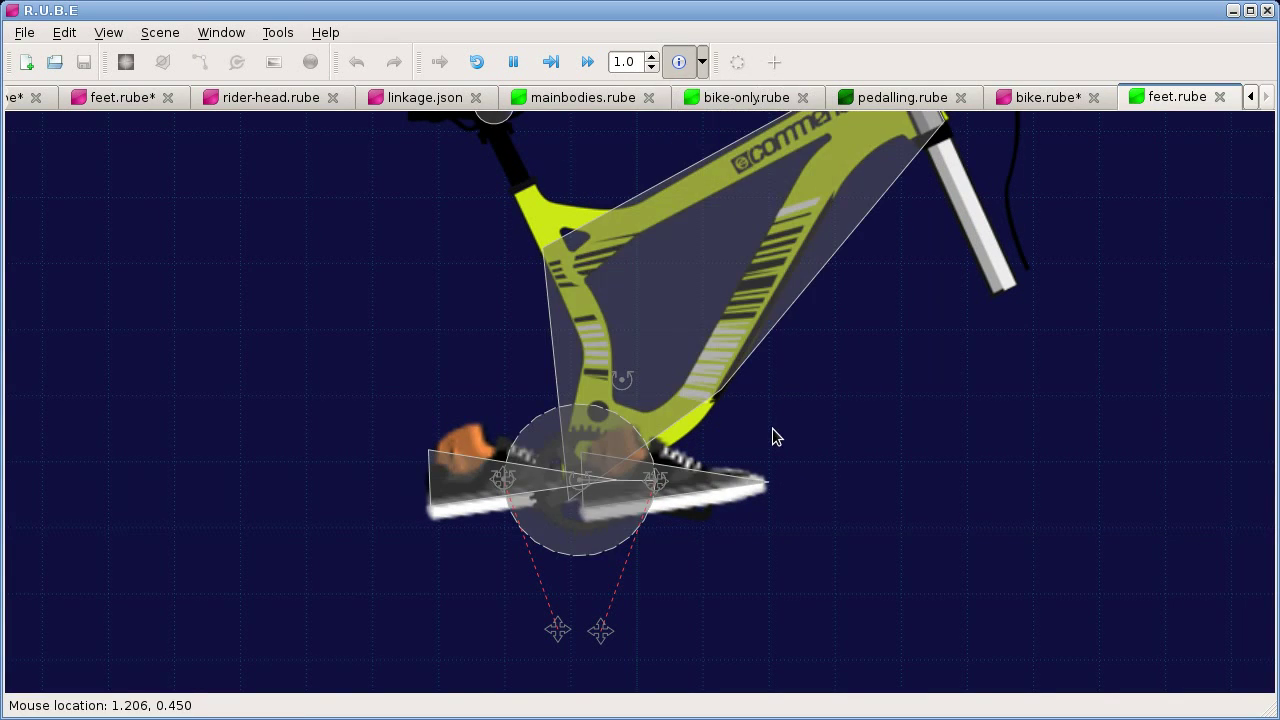
drag(731, 496, 676, 365)
drag(726, 490, 677, 583)
Tug the right foot until it settles level, then spin the crank so the feet swap heights.
drag(716, 481, 664, 392)
drag(708, 551, 711, 566)
drag(589, 547, 648, 474)
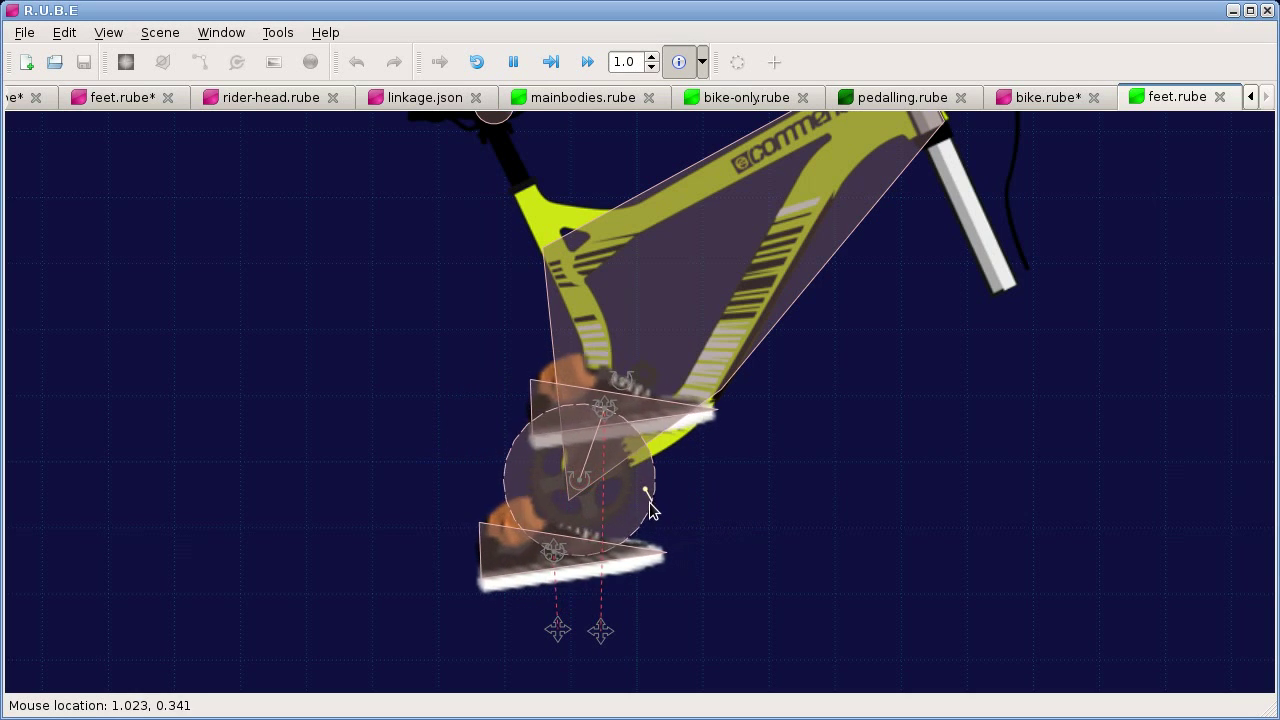
drag(649, 510, 606, 523)
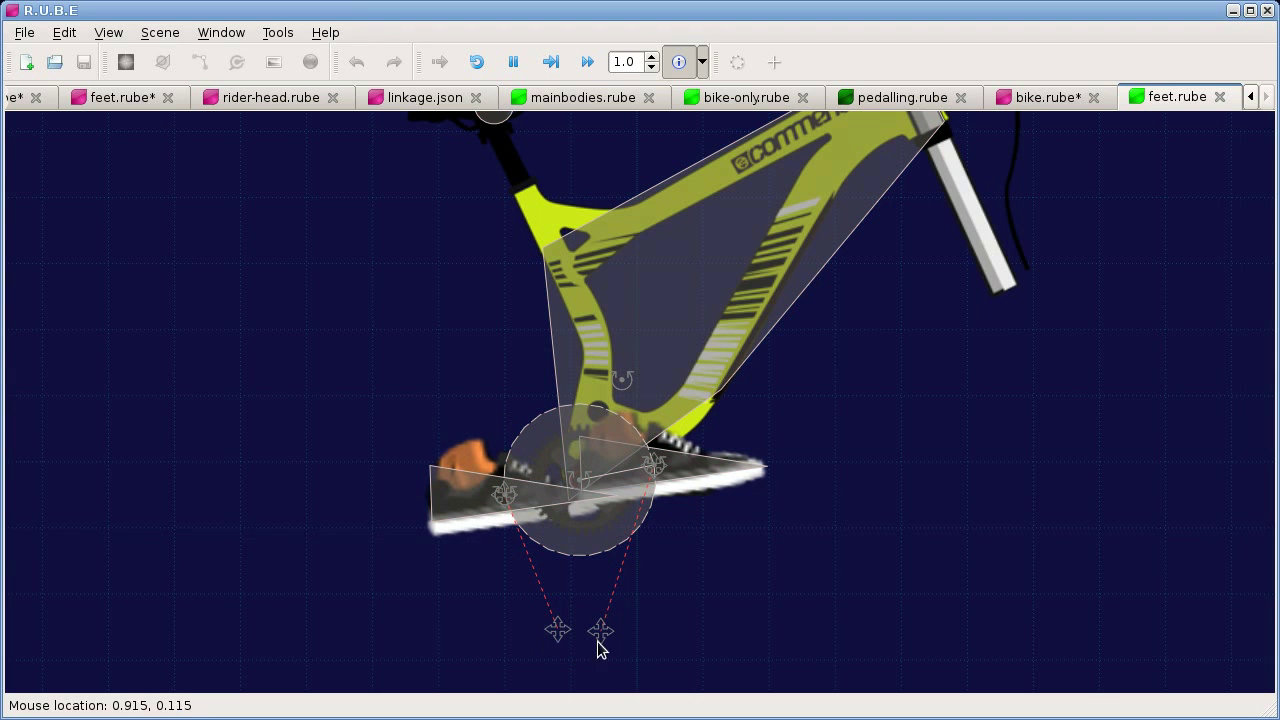
drag(745, 189, 895, 429)
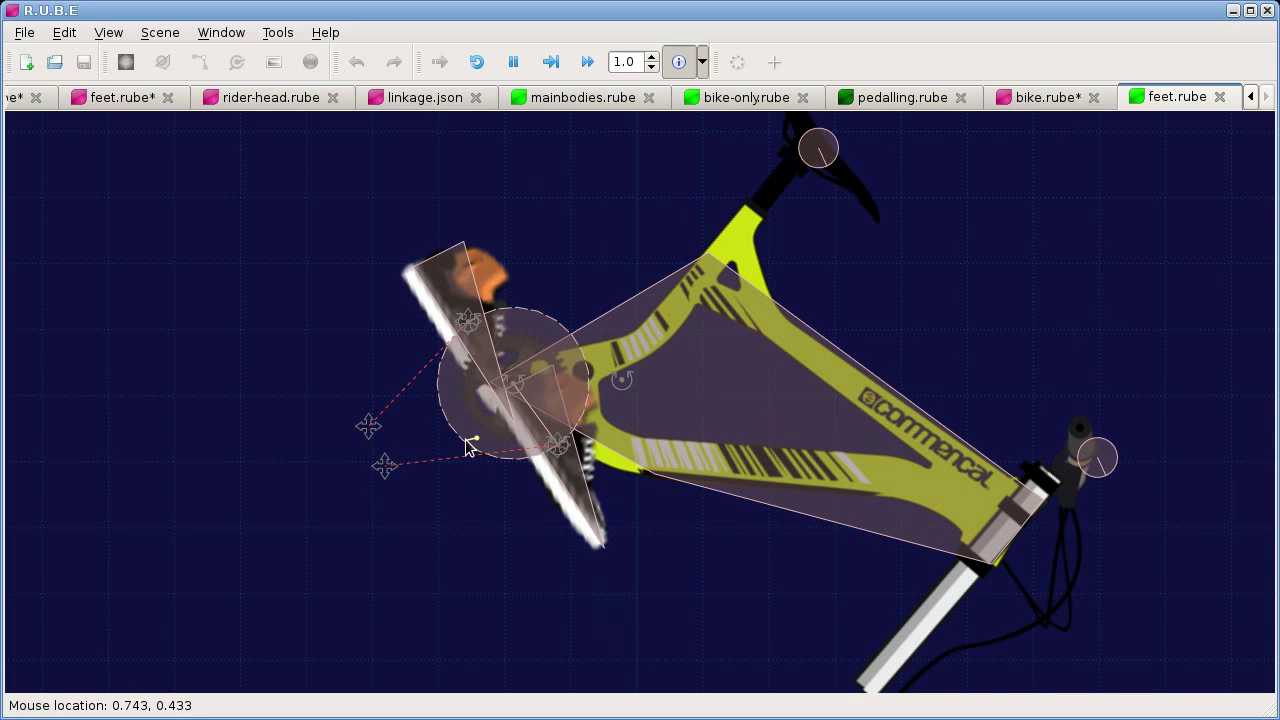
drag(470, 447, 459, 372)
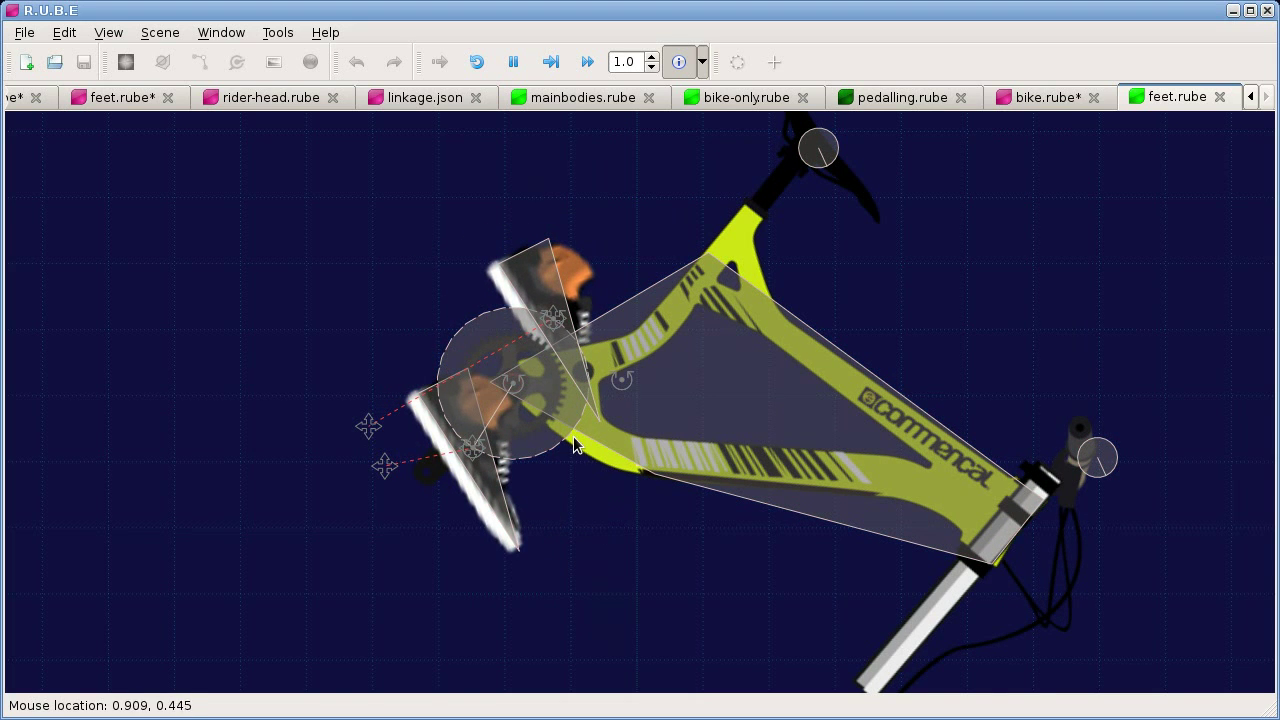
drag(528, 457, 596, 417)
drag(866, 476, 800, 248)
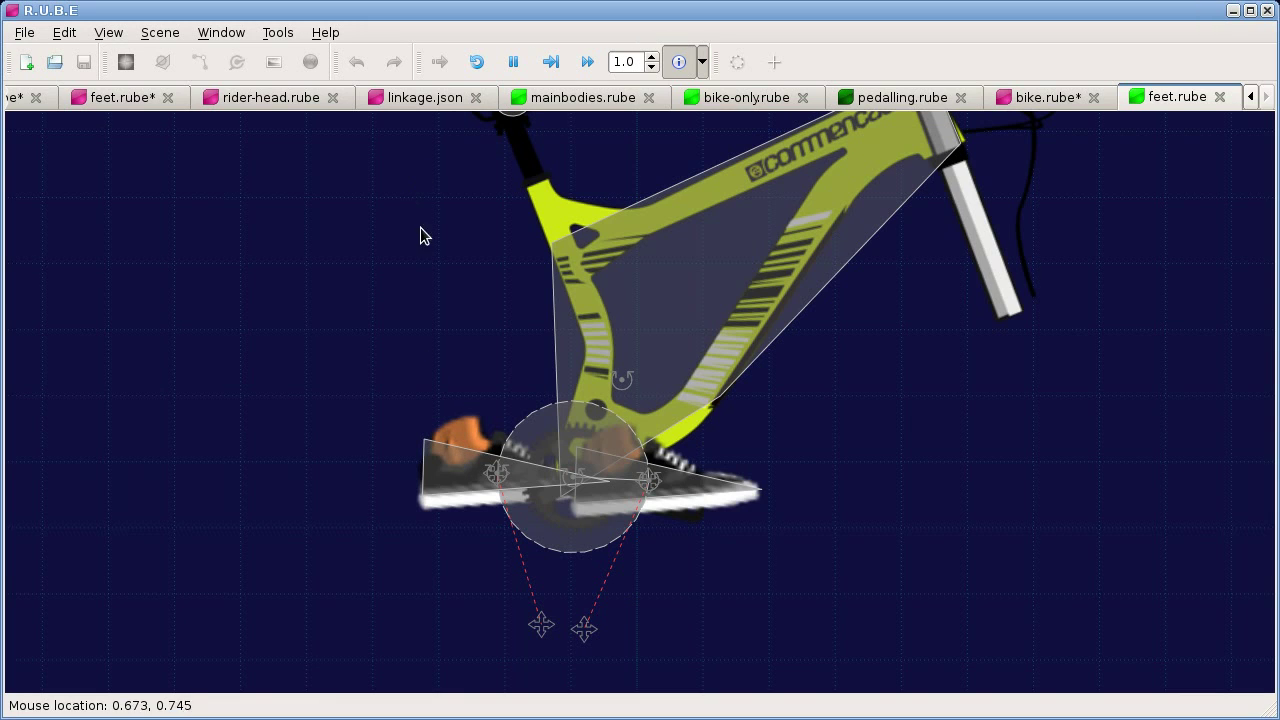
click(452, 451)
mouse_move(548, 518)
mouse_down()
mouse_move(570, 526)
mouse_move(545, 527)
mouse_up()
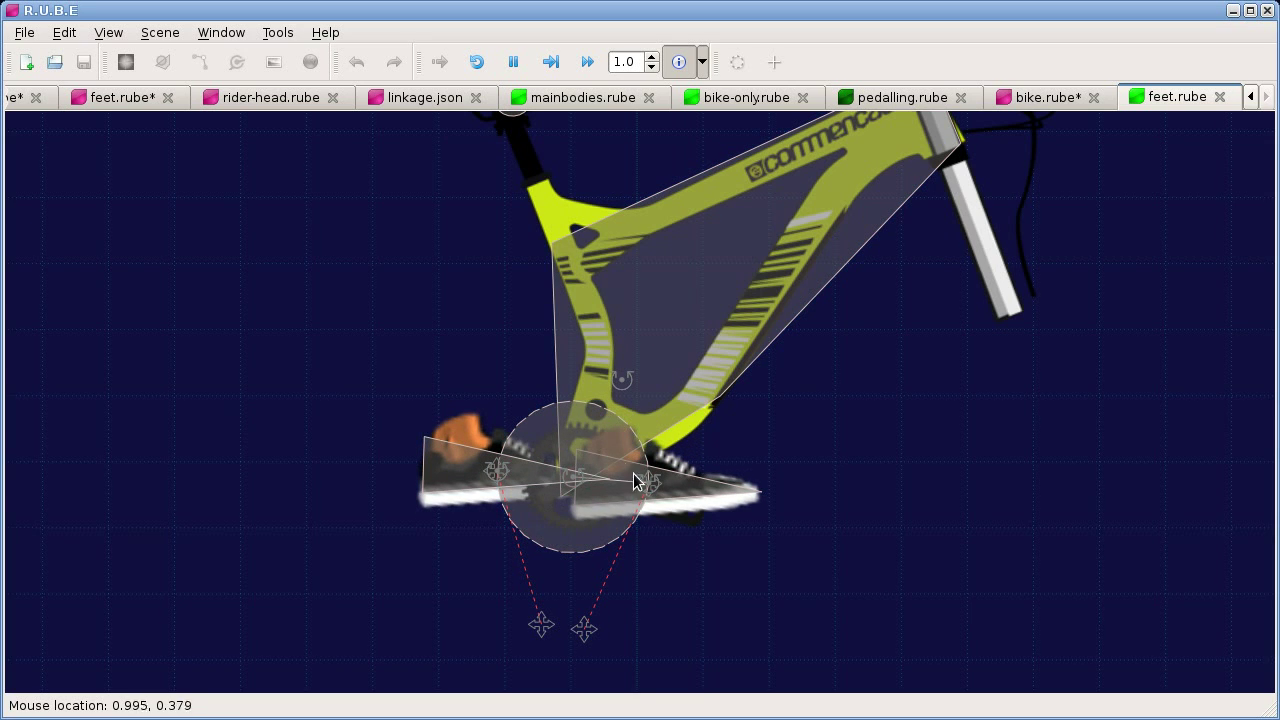
drag(616, 472, 708, 578)
drag(631, 493, 657, 532)
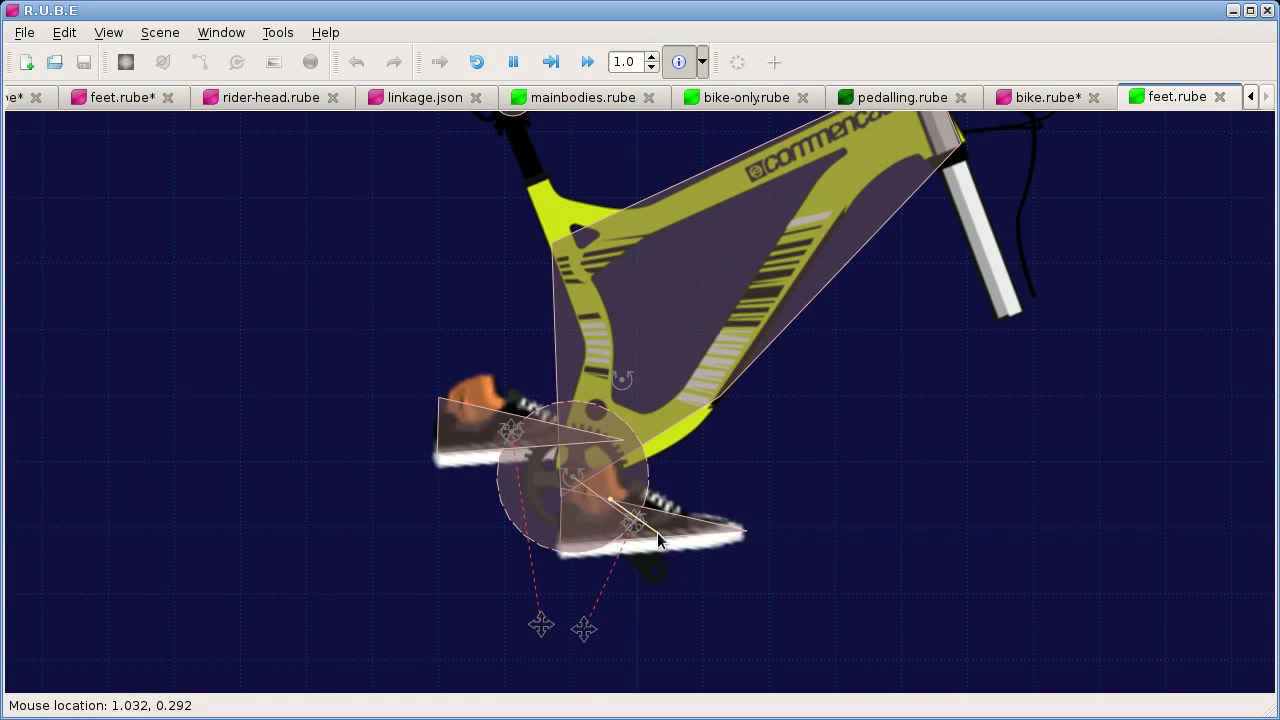
drag(515, 378, 925, 440)
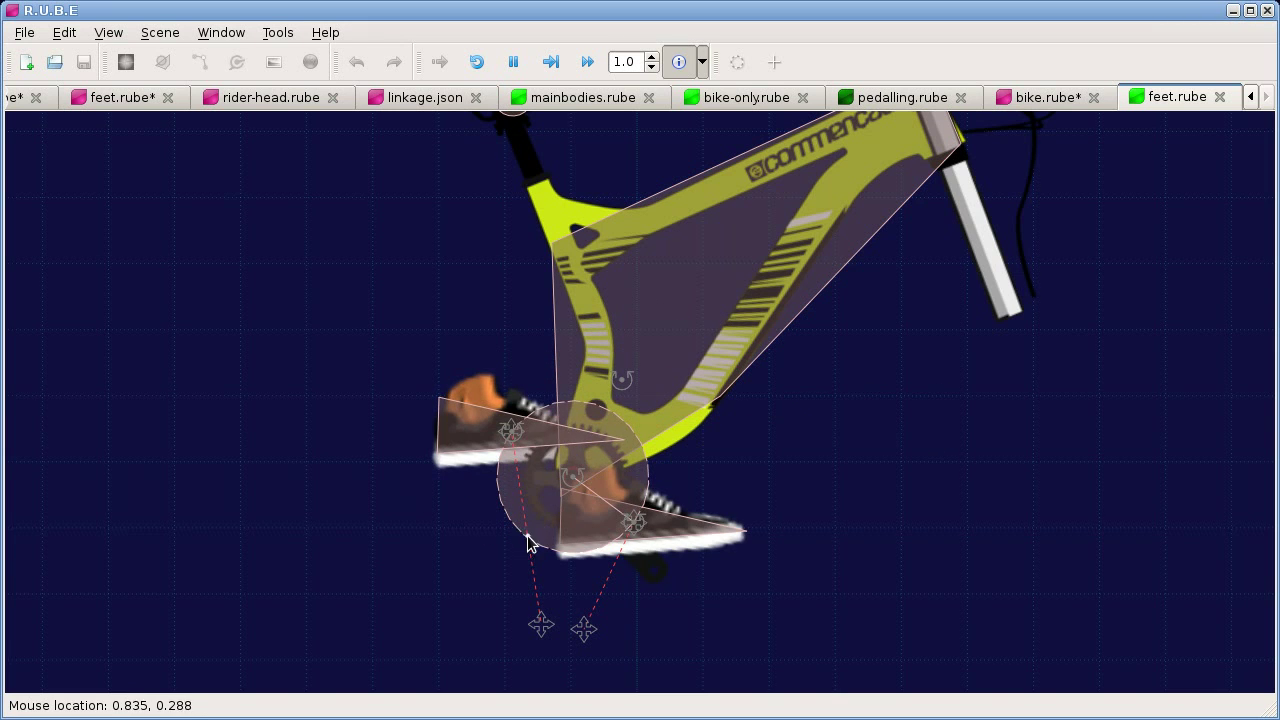
drag(530, 543, 597, 281)
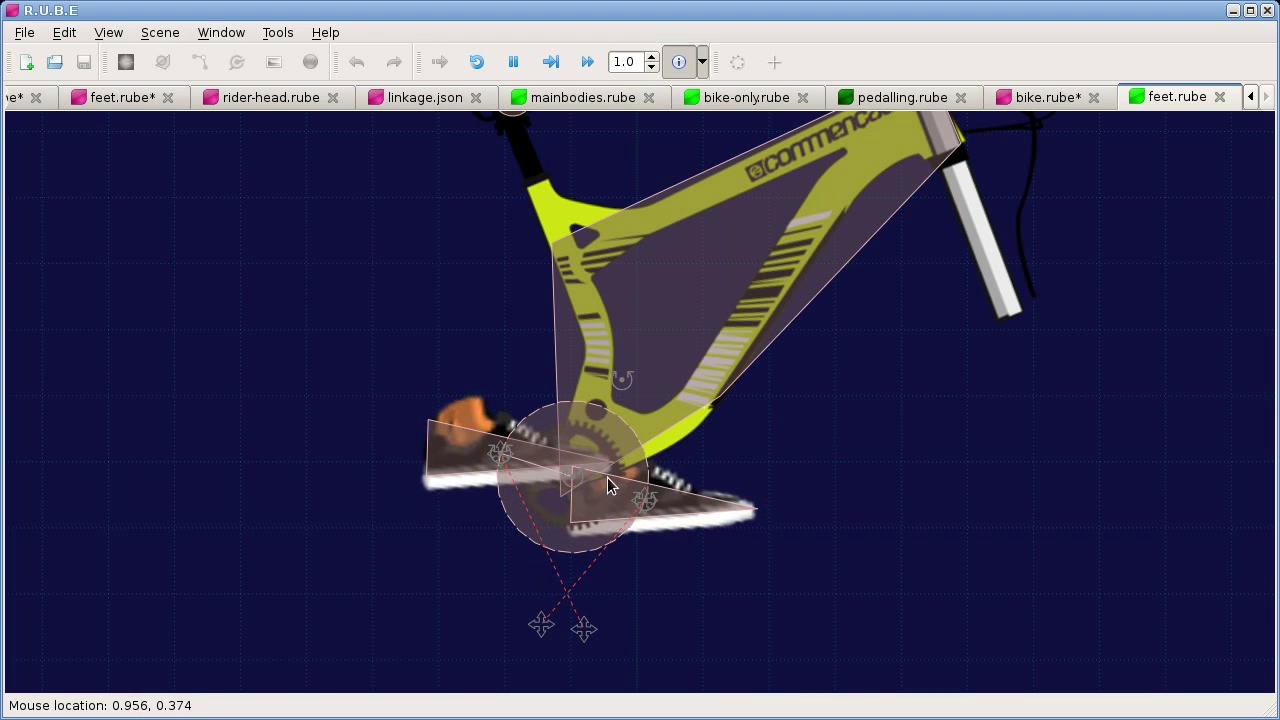
mouse_move(623, 588)
mouse_down()
mouse_move(601, 564)
mouse_move(608, 589)
mouse_up()
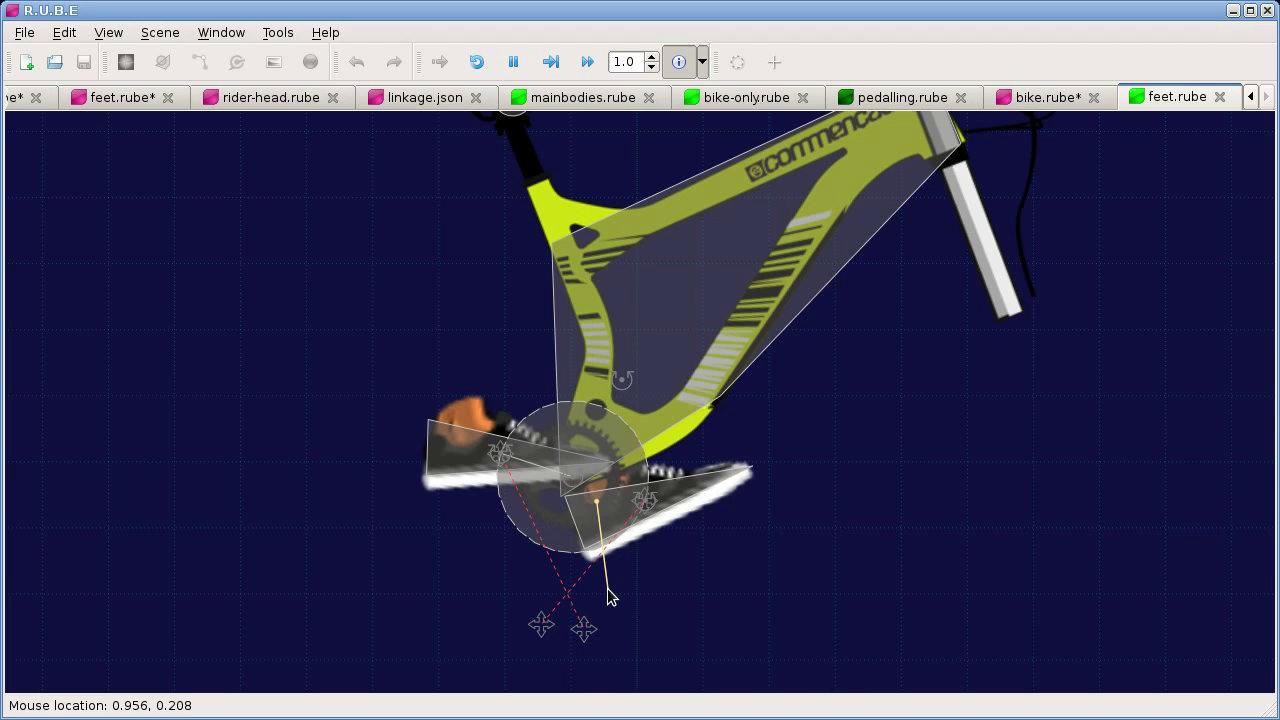
drag(607, 590, 607, 590)
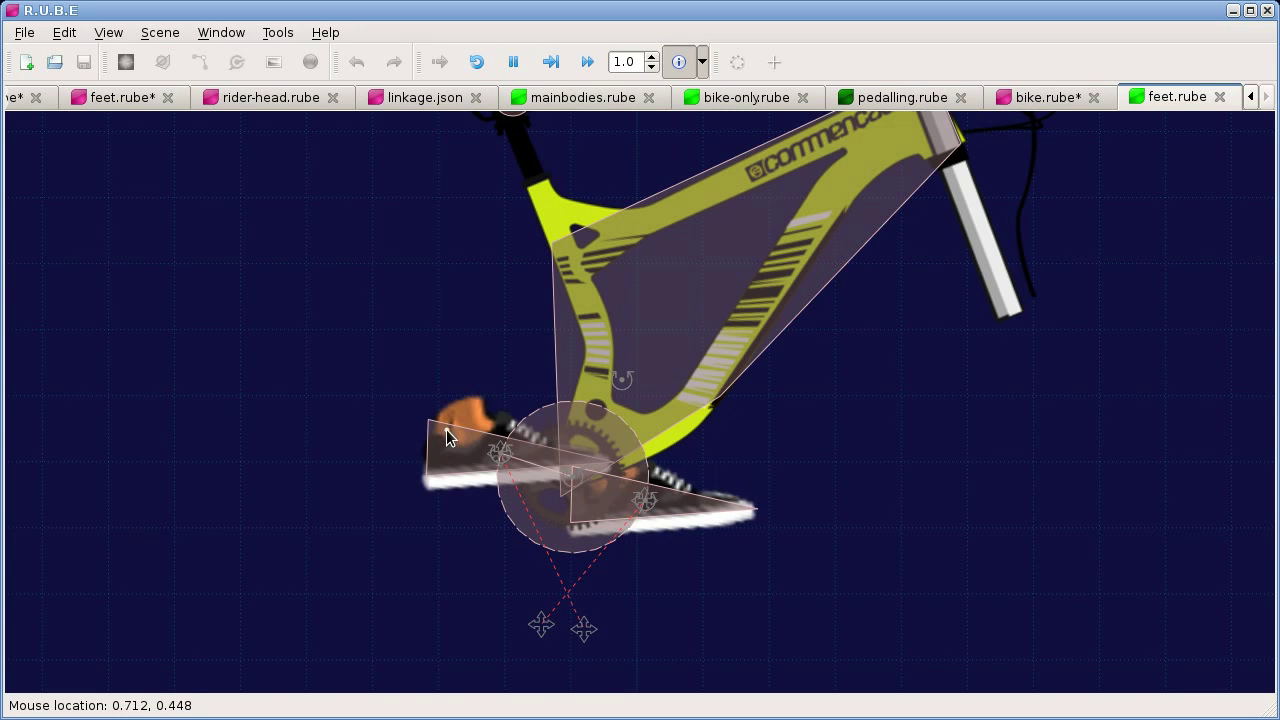
drag(474, 392, 501, 338)
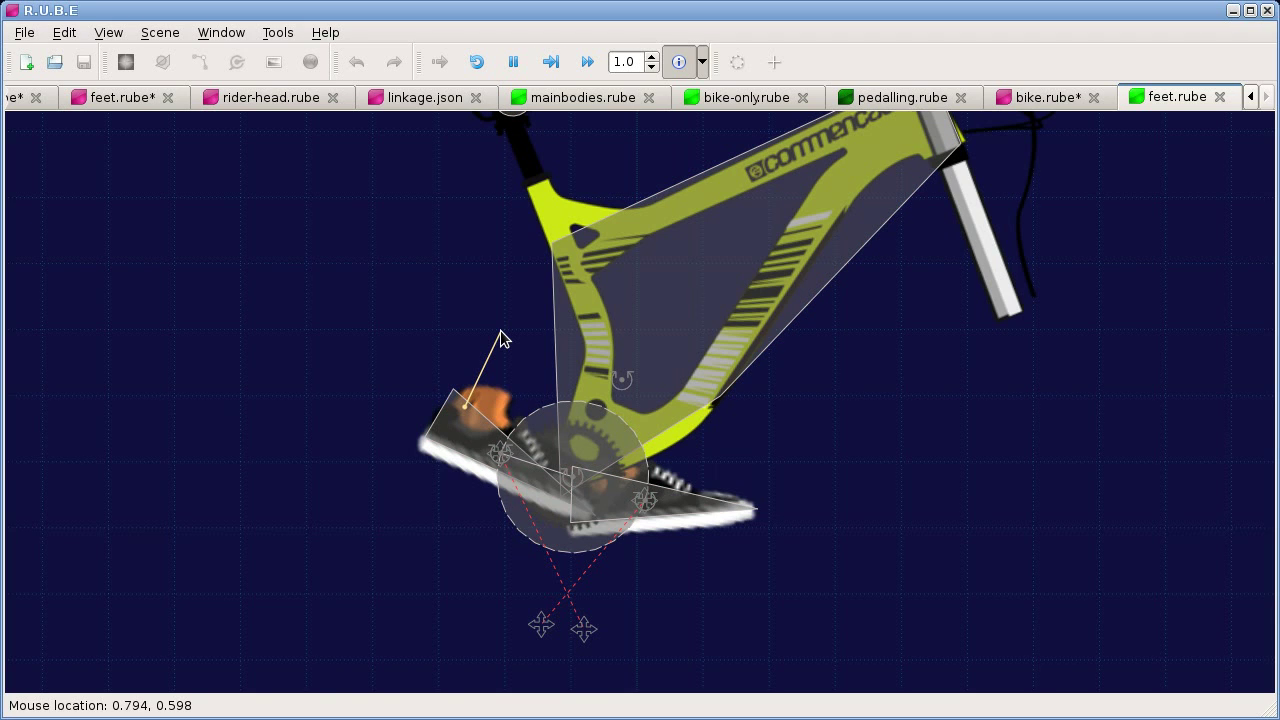
drag(501, 338, 448, 410)
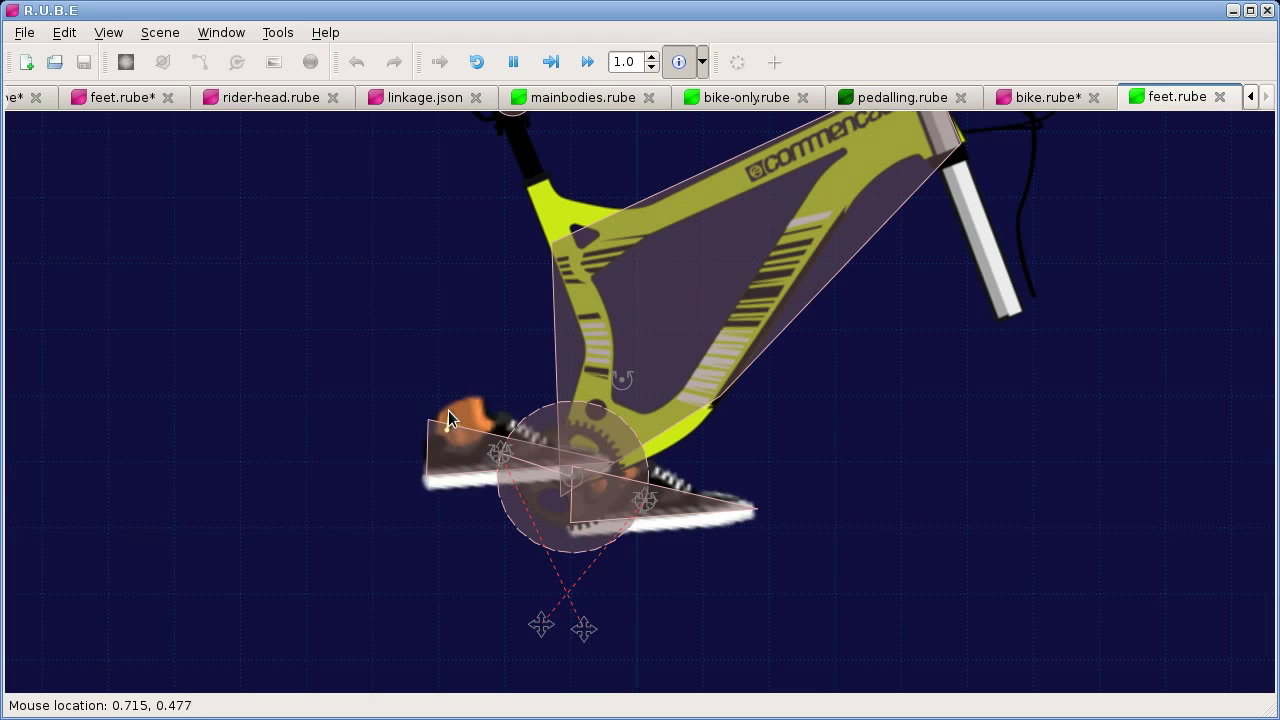
drag(591, 510, 598, 585)
drag(452, 420, 497, 340)
click(258, 97)
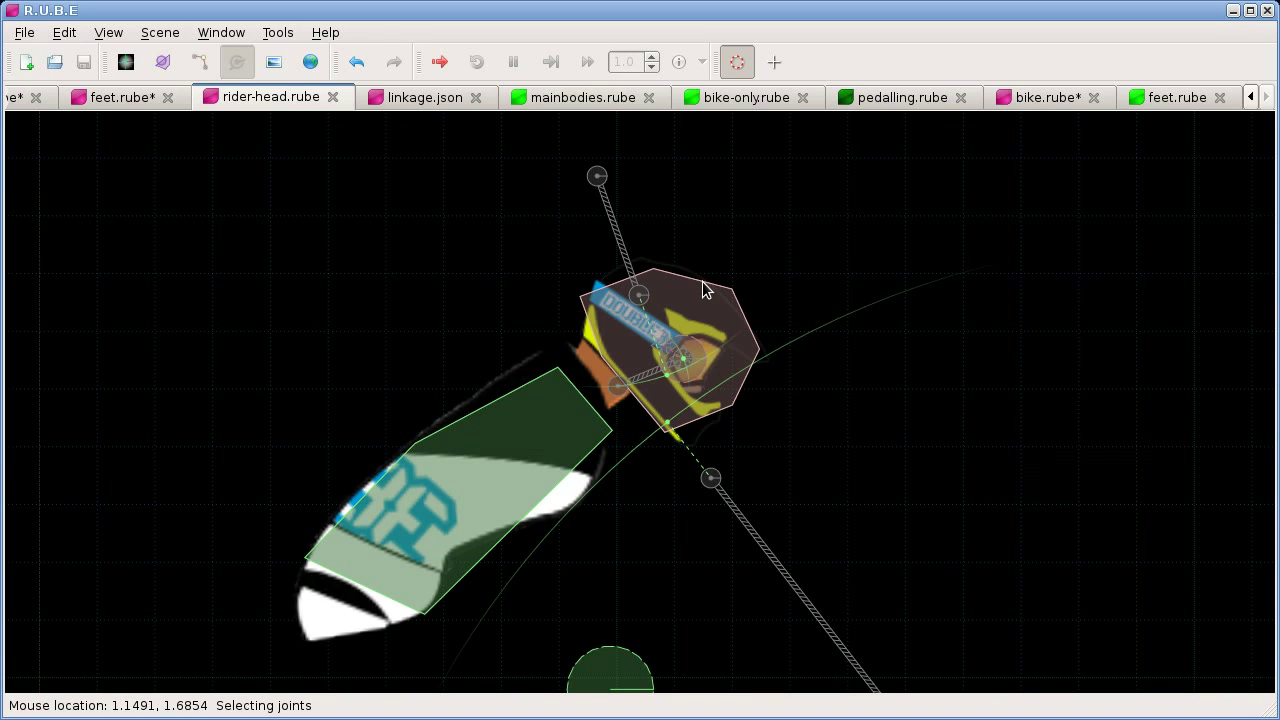
scroll(703, 350, up, 2)
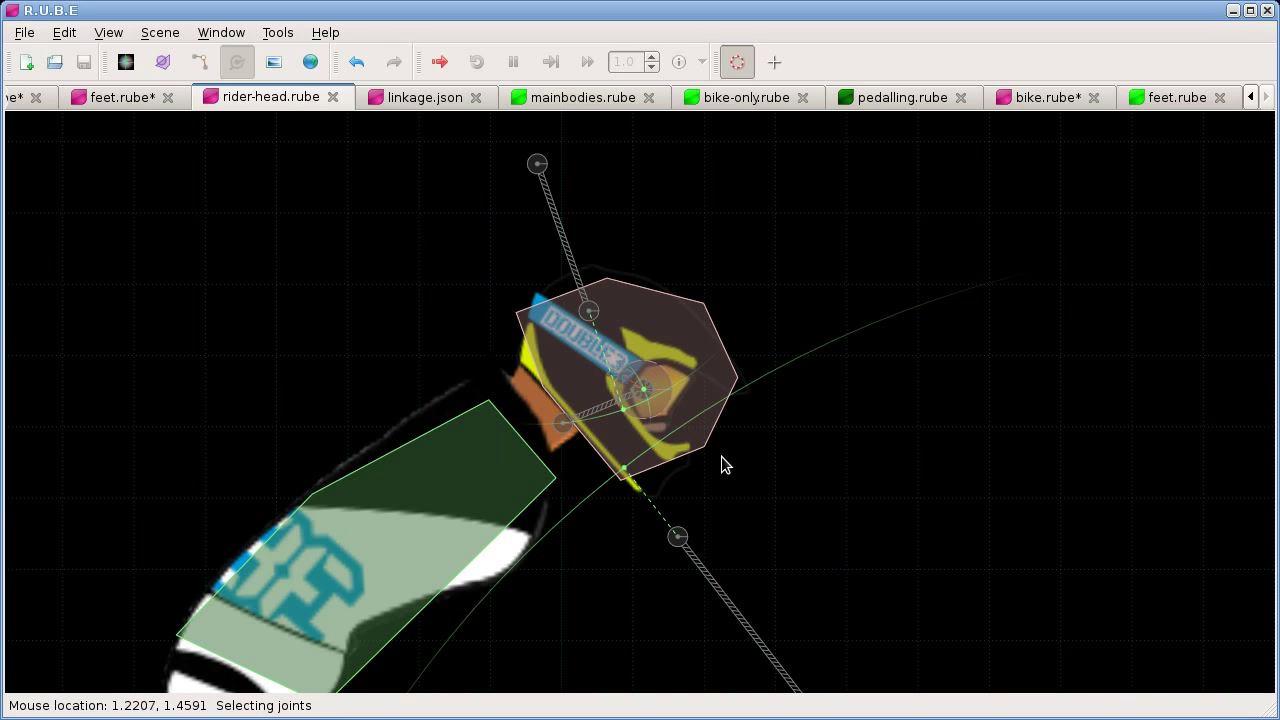
right_drag(748, 467, 739, 449)
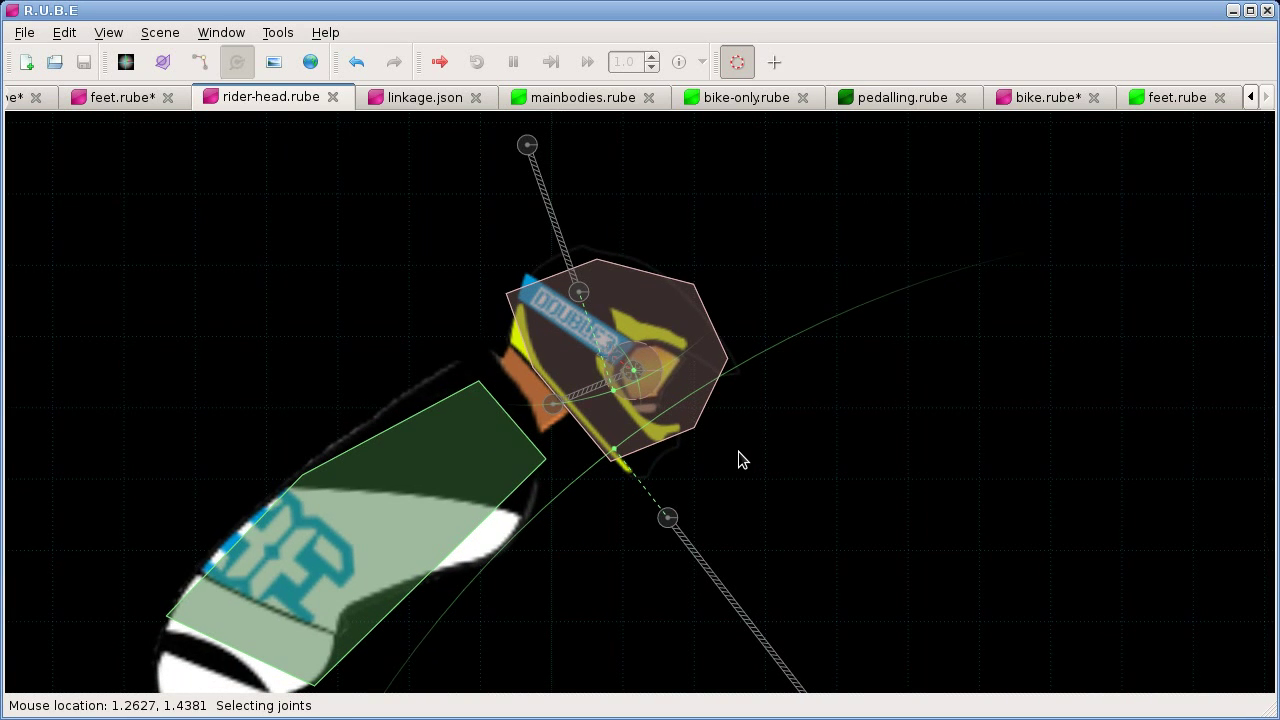
click(641, 351)
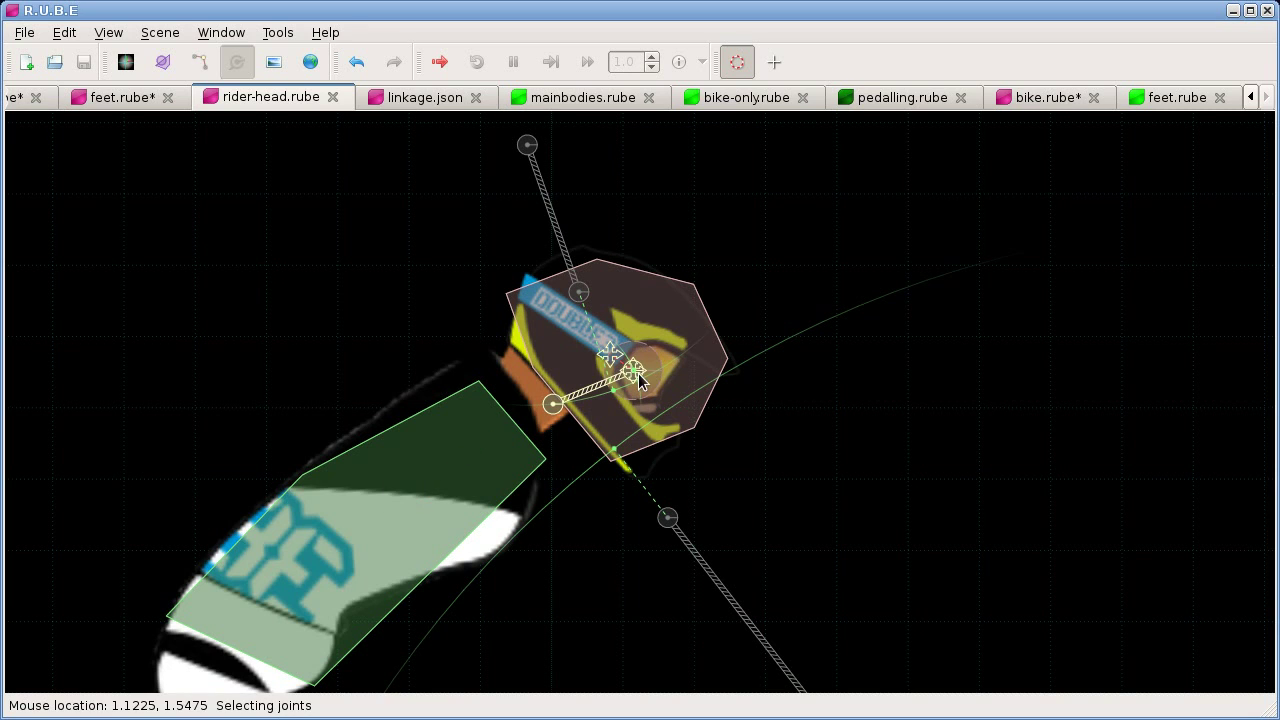
click(580, 287)
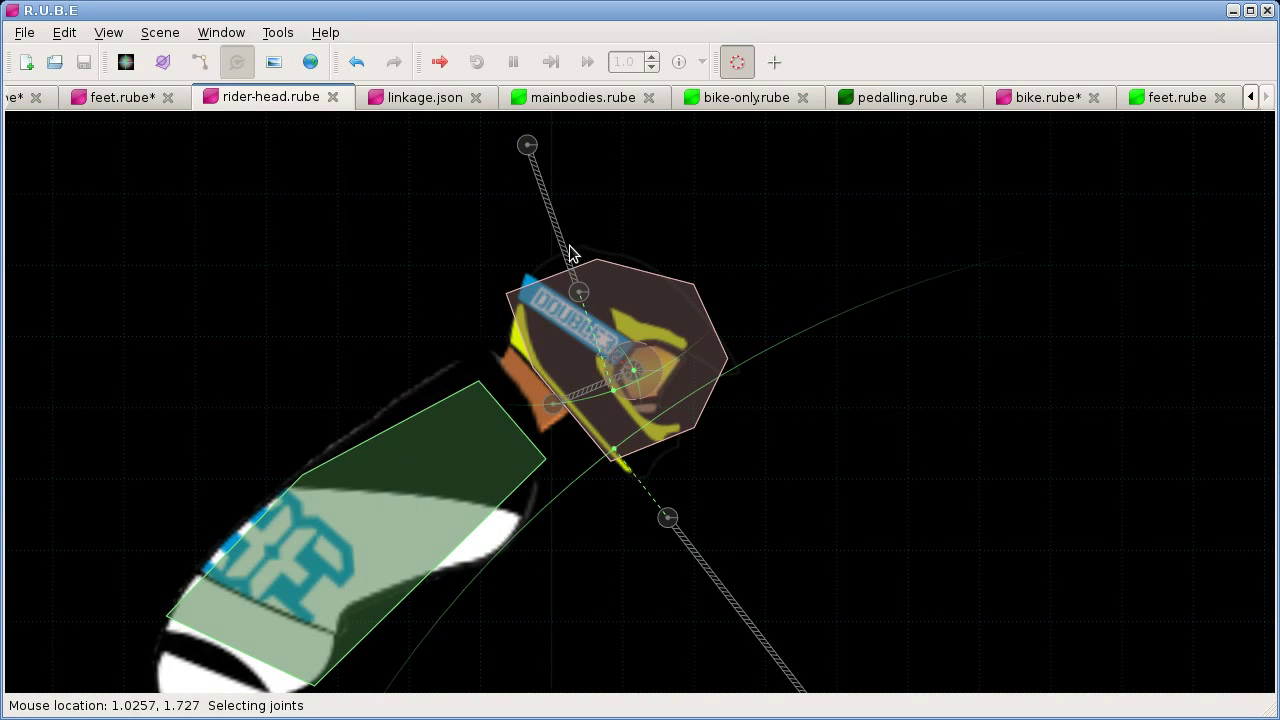
click(560, 398)
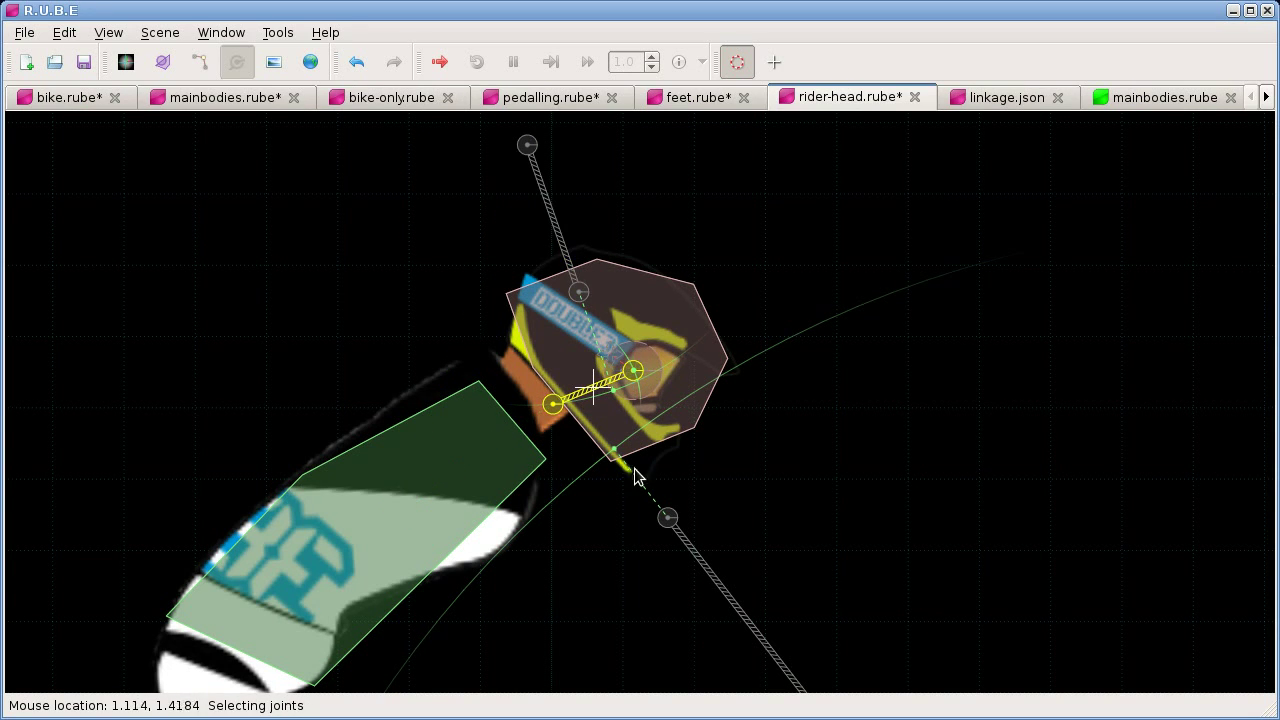
click(664, 520)
click(622, 364)
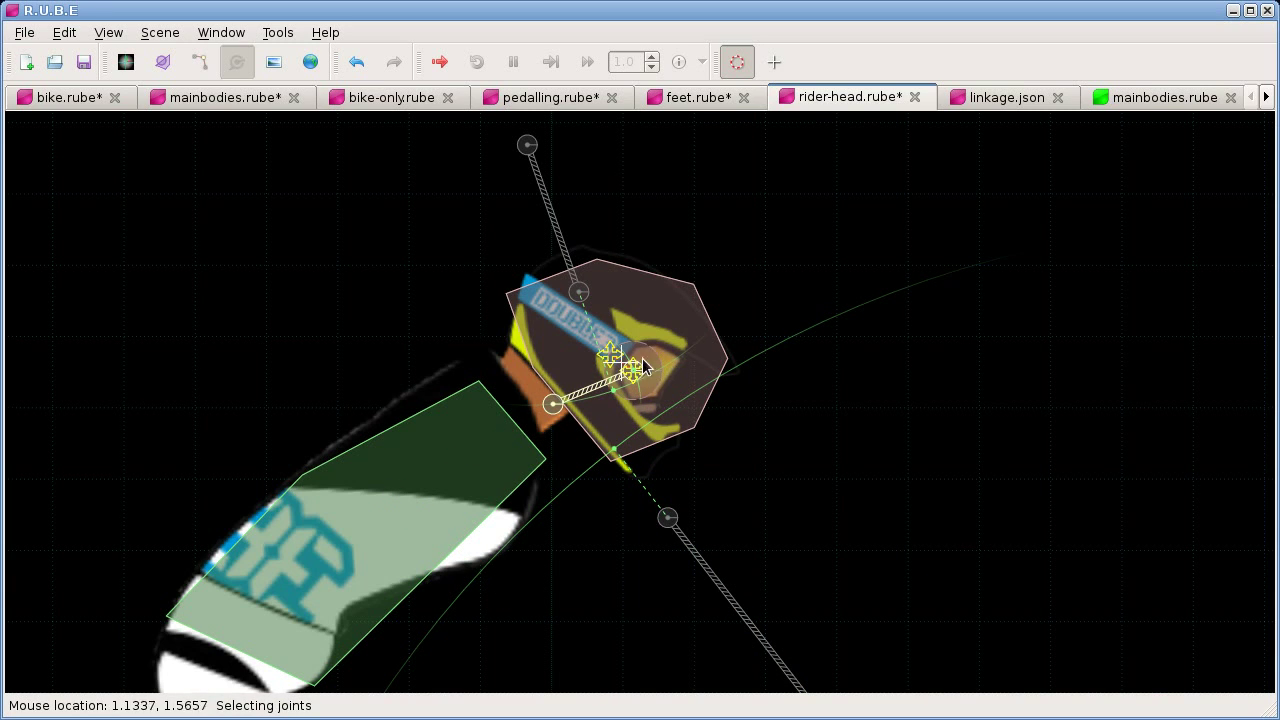
click(612, 356)
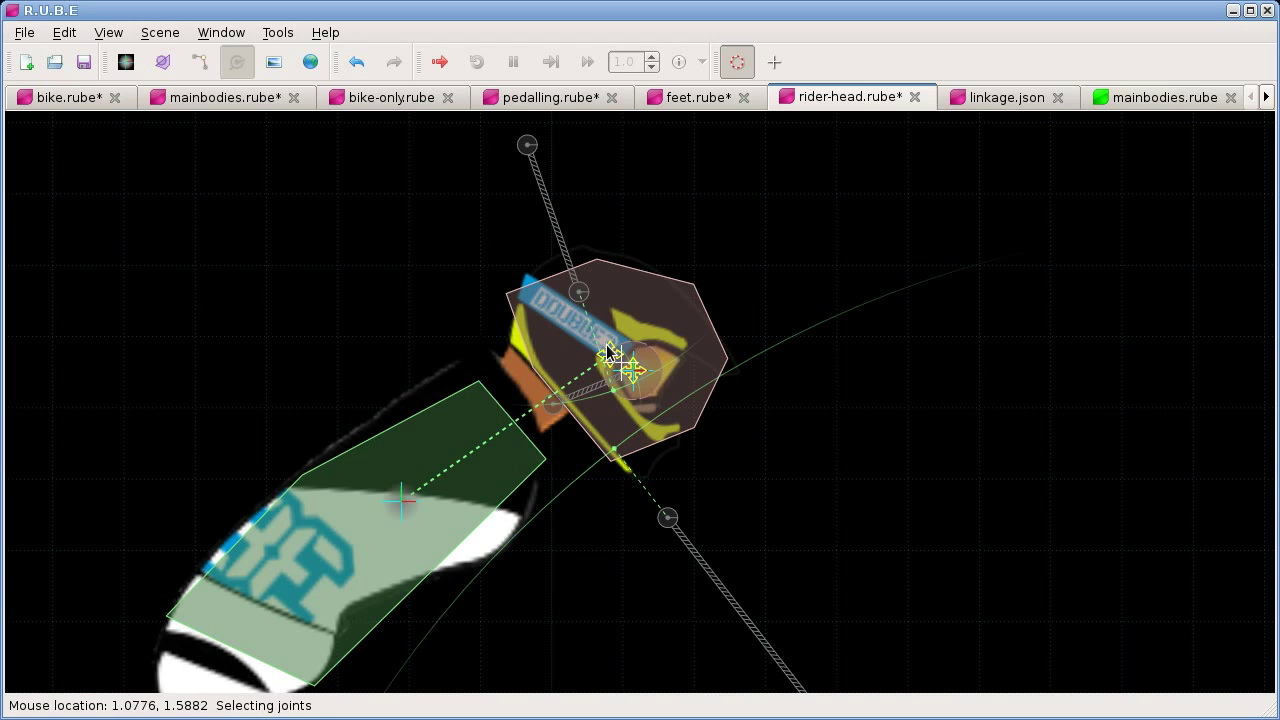
click(634, 371)
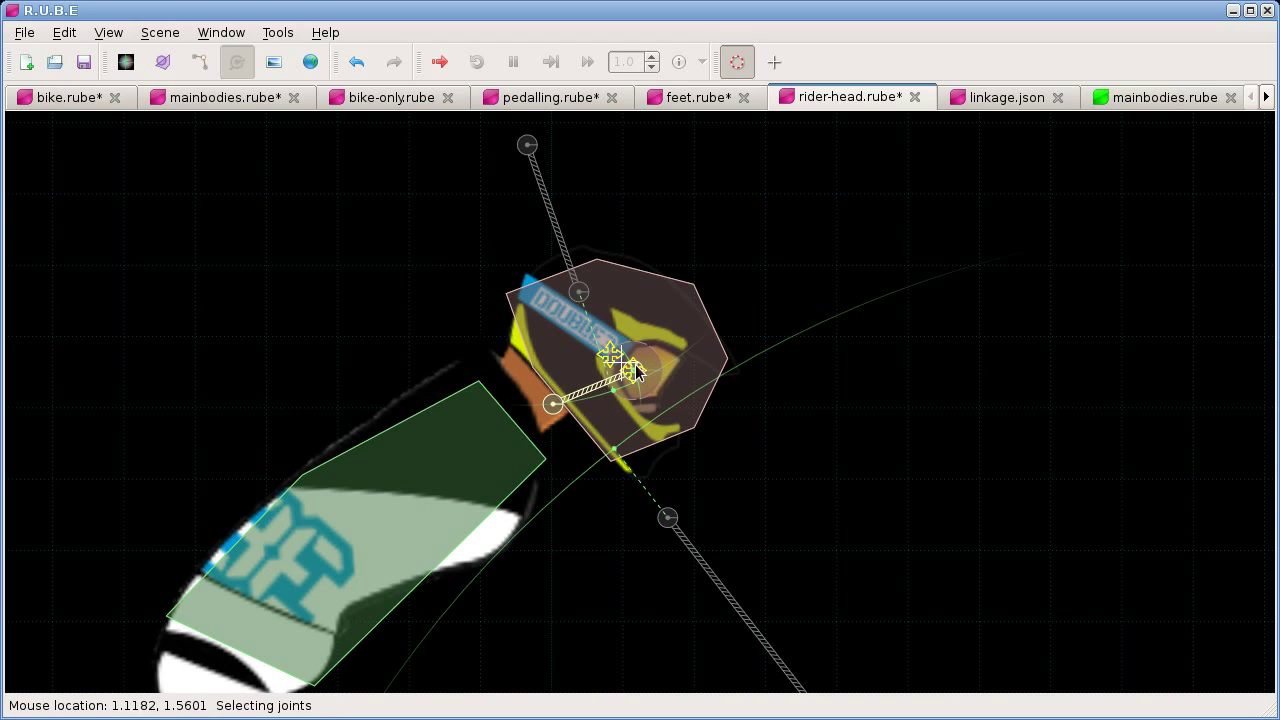
click(477, 457)
click(607, 358)
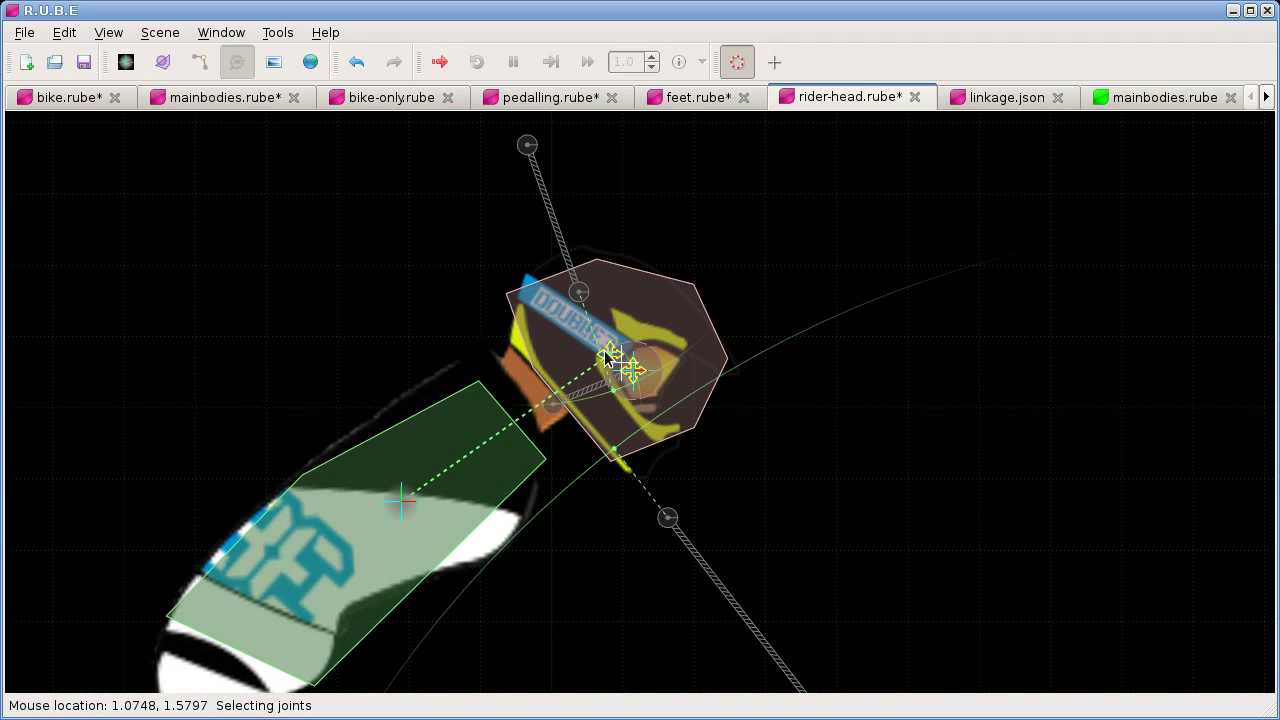
click(634, 371)
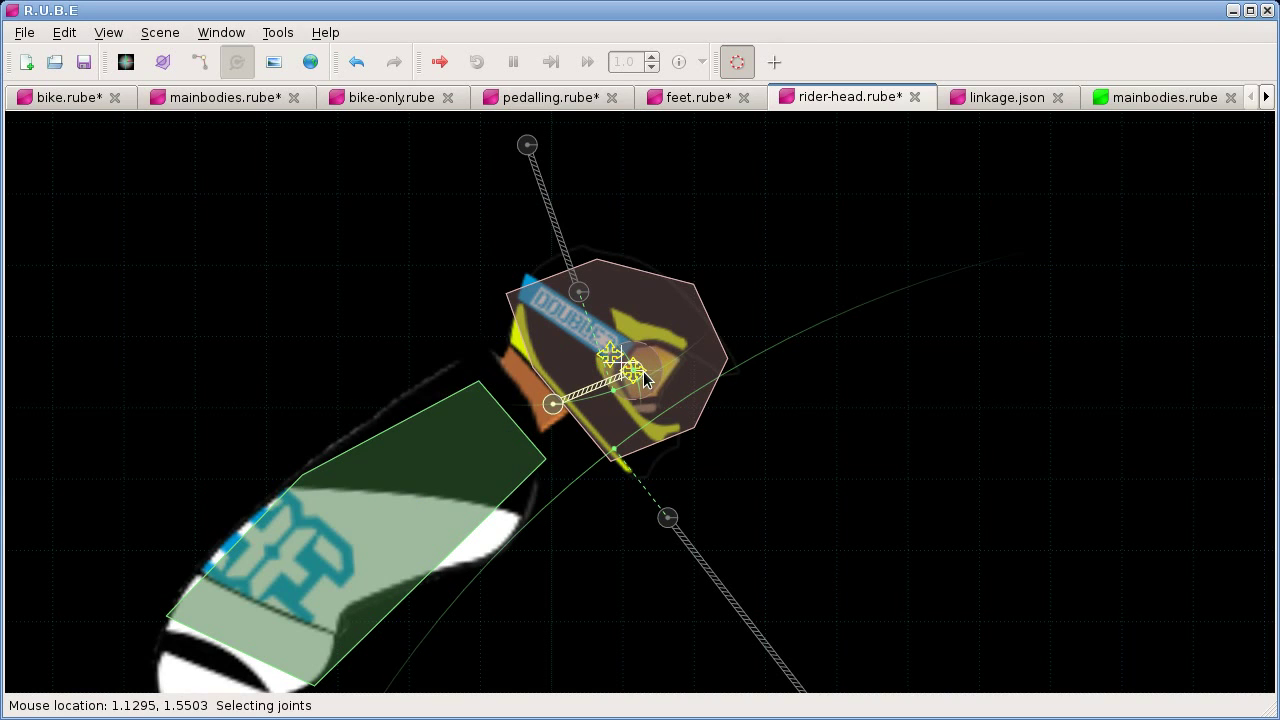
click(582, 291)
click(582, 291)
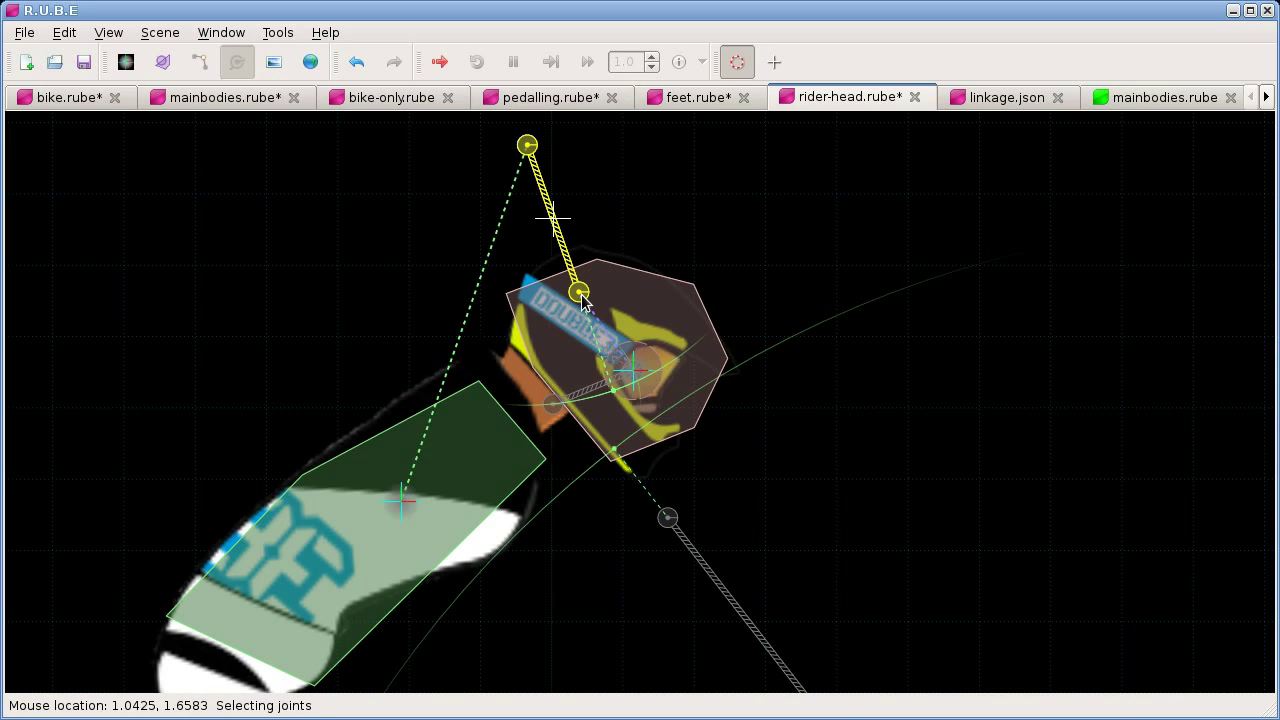
Run the rider-head scene full-canvas with F5 and swing the head to test the neck joints.
key(F5)
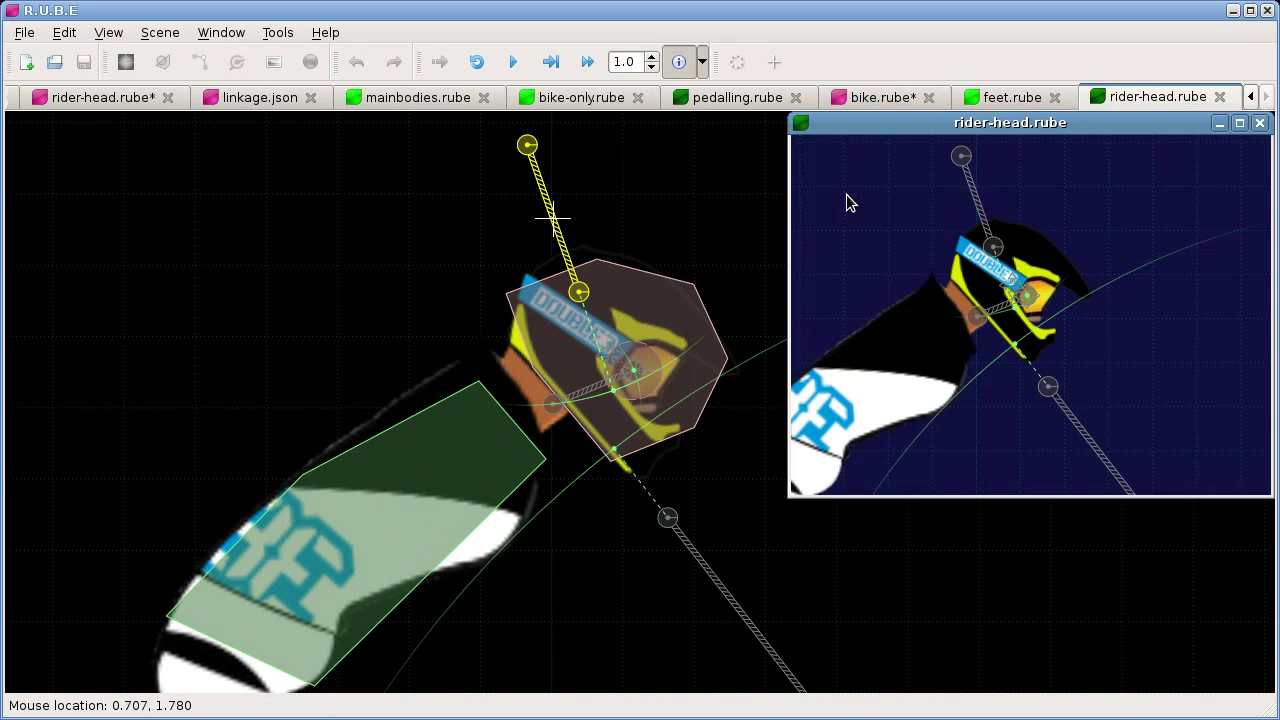
double_click(1085, 124)
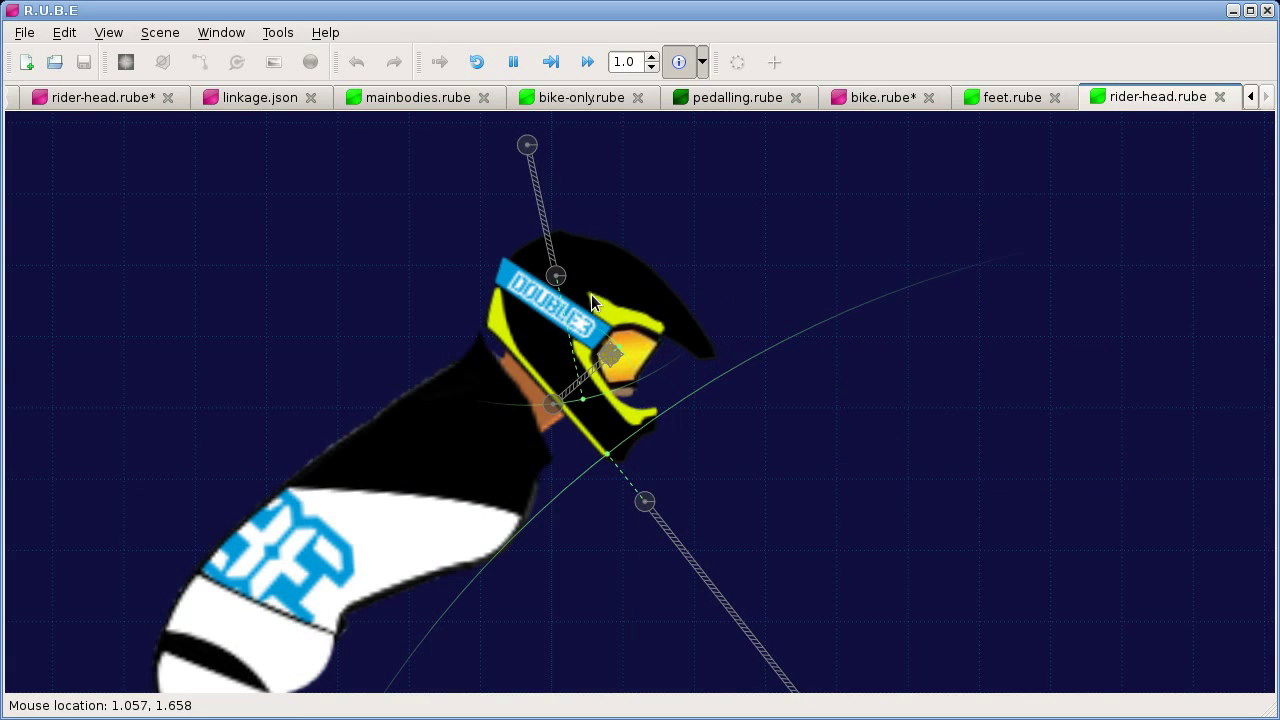
drag(629, 271, 643, 302)
drag(650, 420, 1050, 180)
Pull the head right and down, then switch to the linkage.json scene.
drag(598, 388, 885, 300)
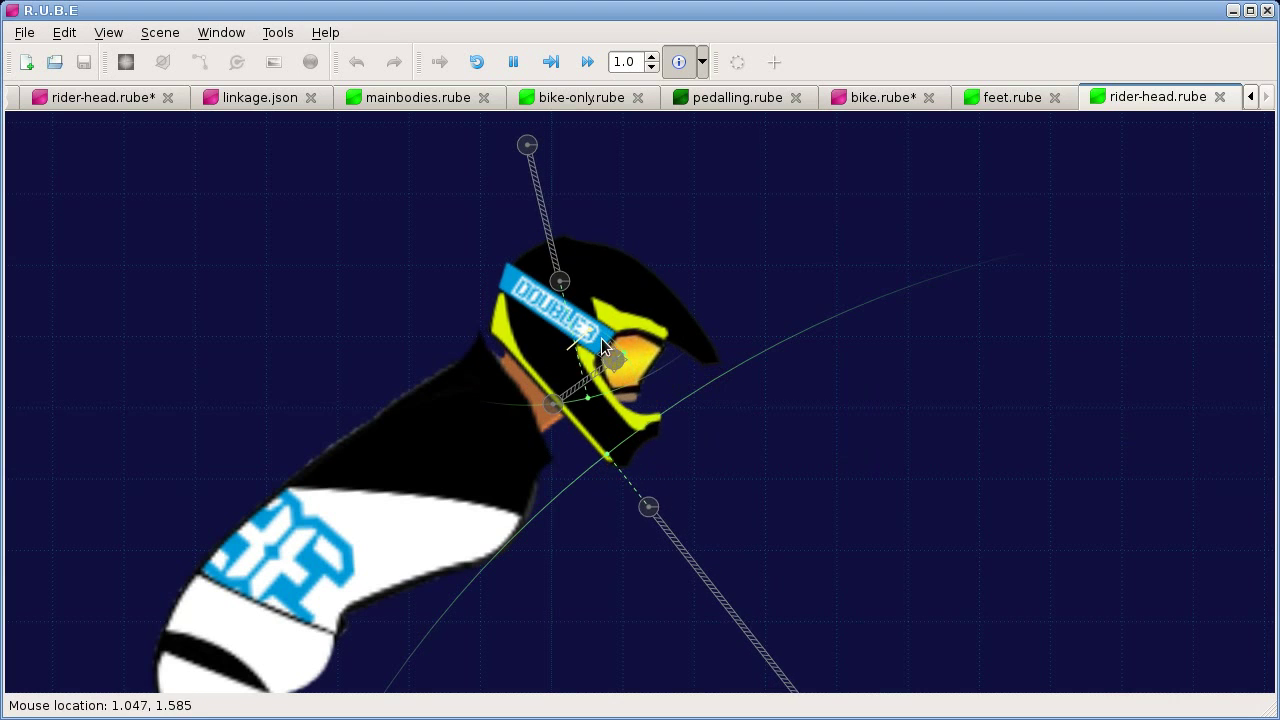
drag(626, 420, 637, 346)
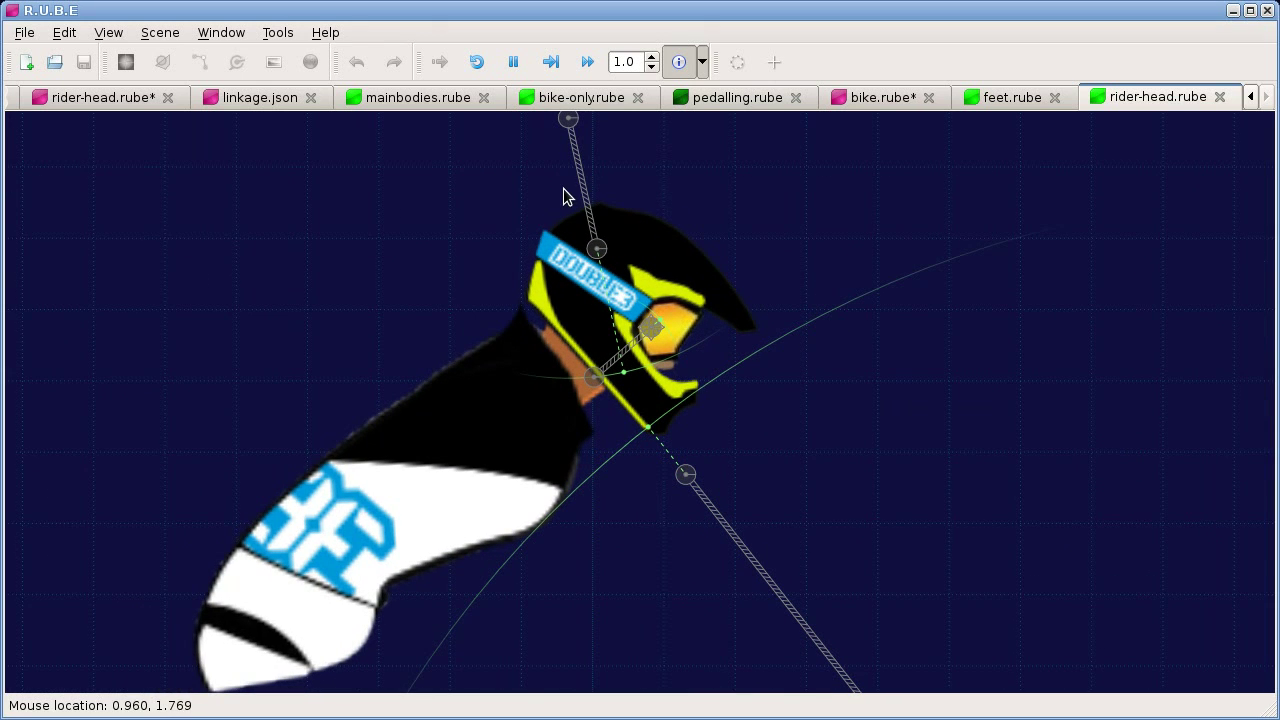
click(261, 97)
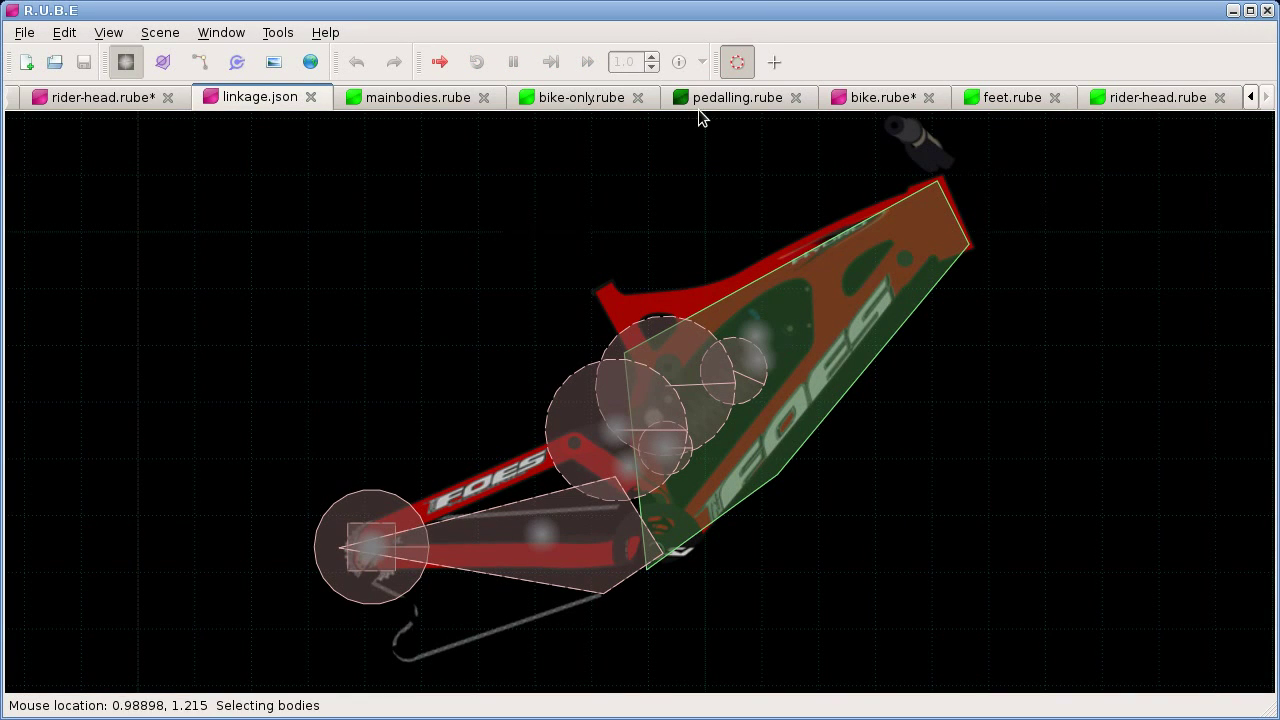
Switch to bike.rube and close the feet, pedalling and mainbodies simulation tabs.
click(866, 99)
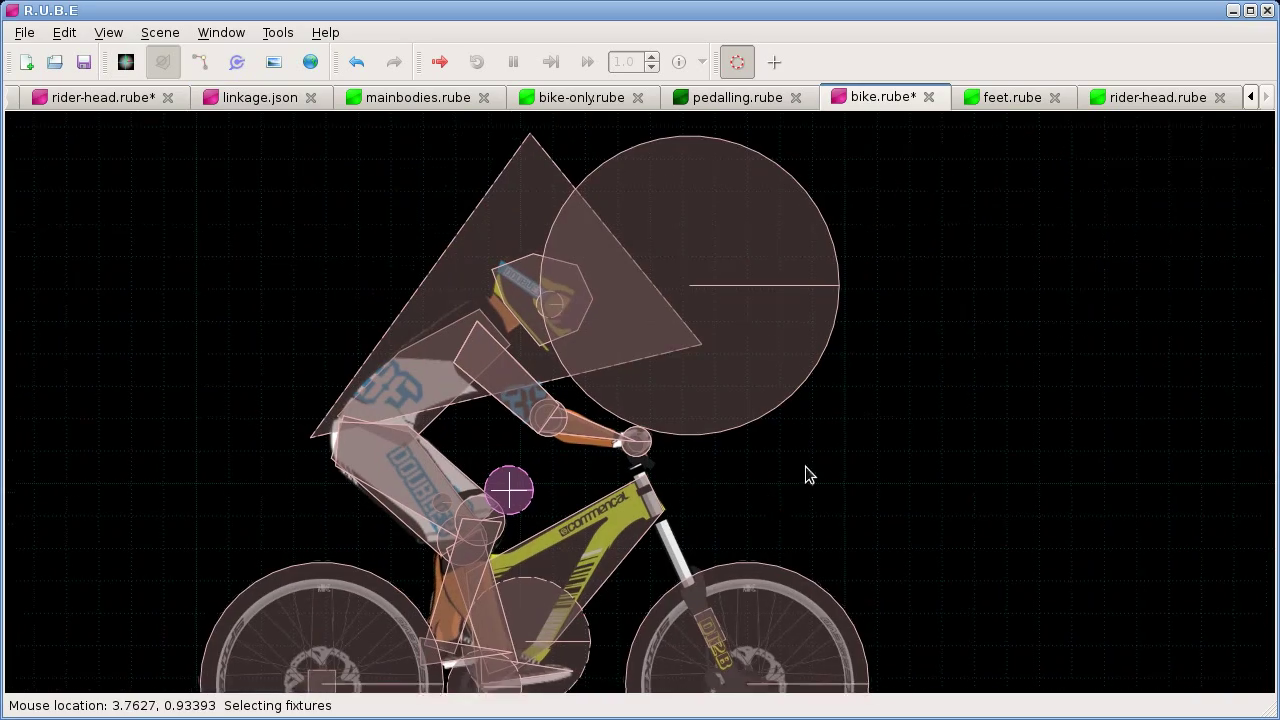
right_drag(805, 466, 975, 293)
scroll(531, 505, up, 2)
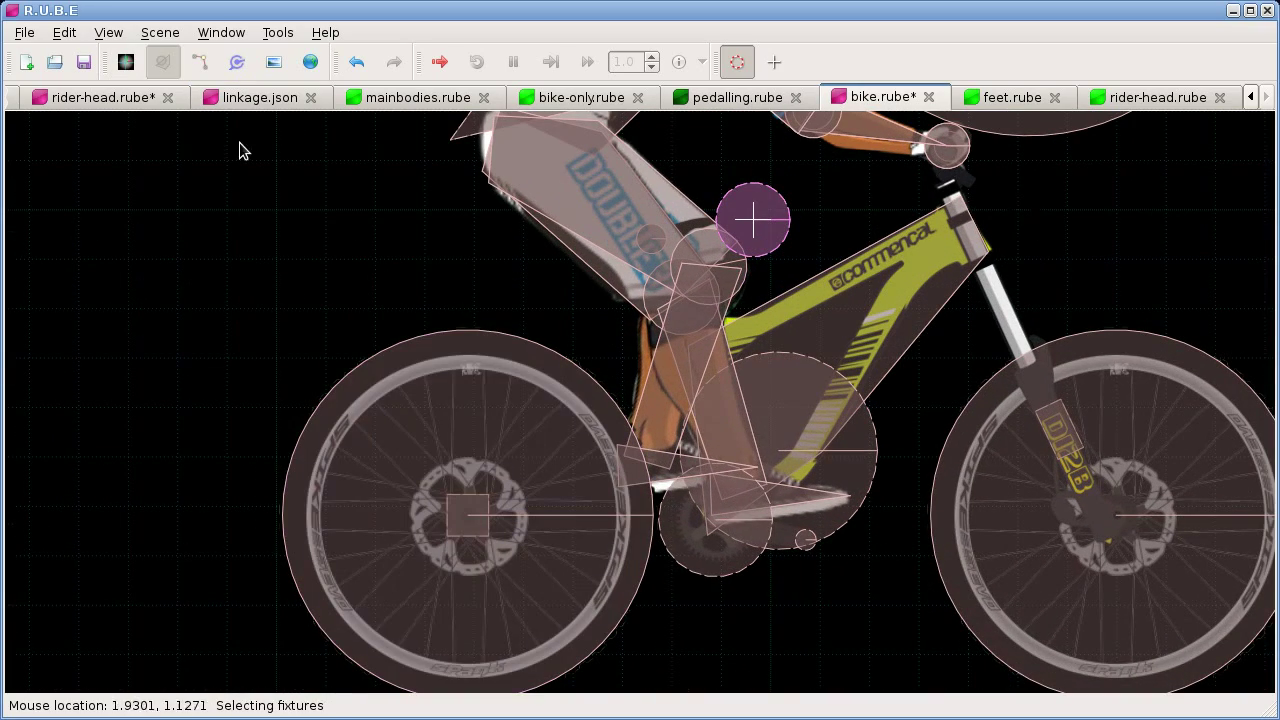
click(1054, 97)
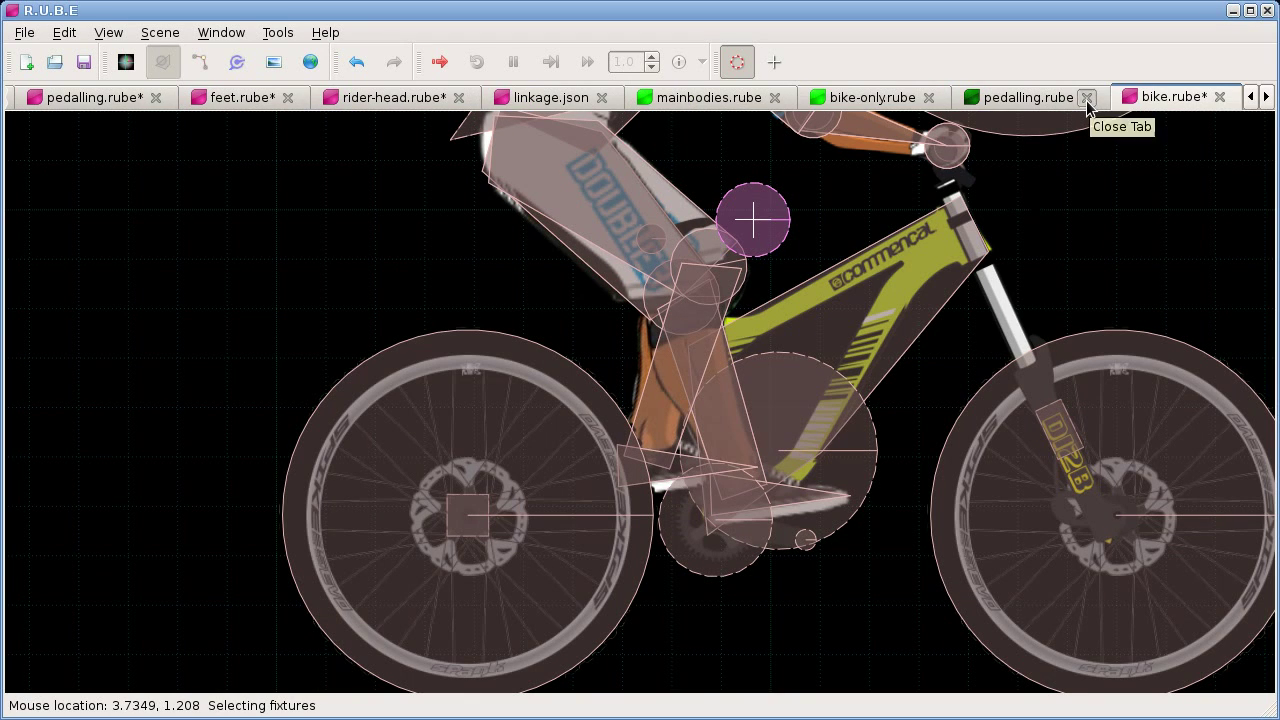
click(1087, 97)
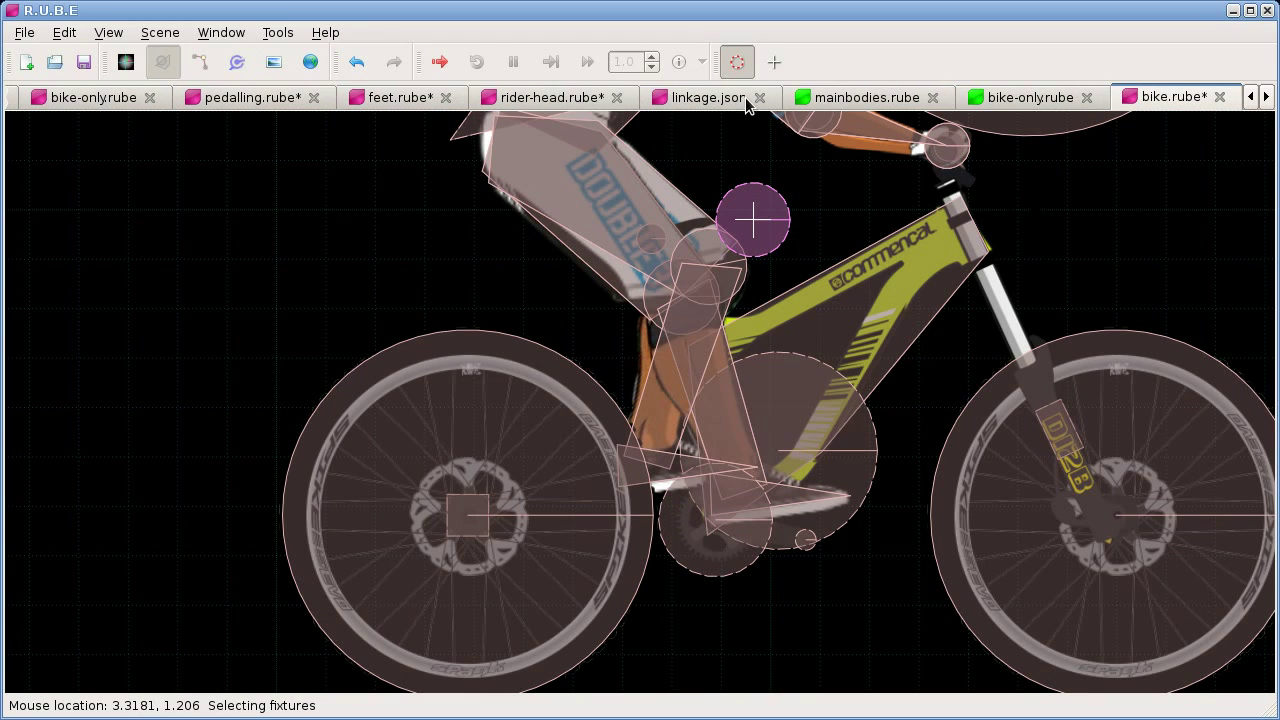
click(932, 97)
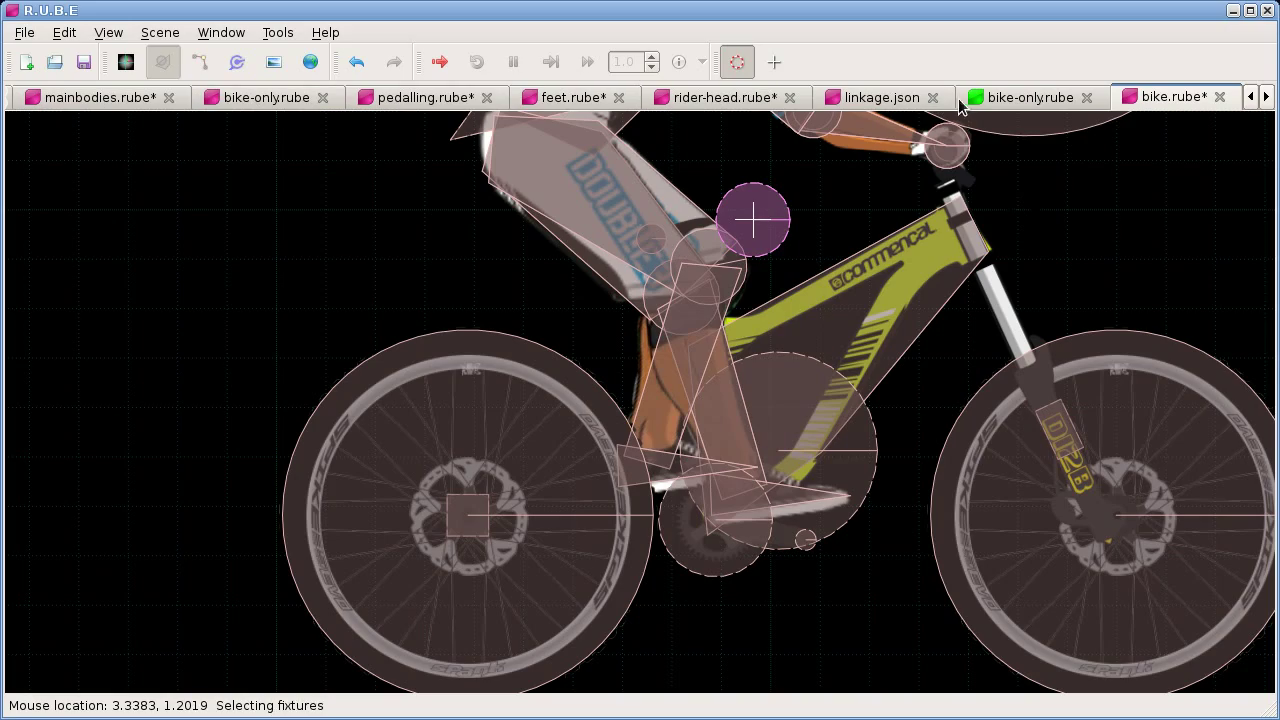
Yank the bike-only simulation's frame to test its suspension, then return to linkage.json.
click(1049, 97)
scroll(667, 310, up, 3)
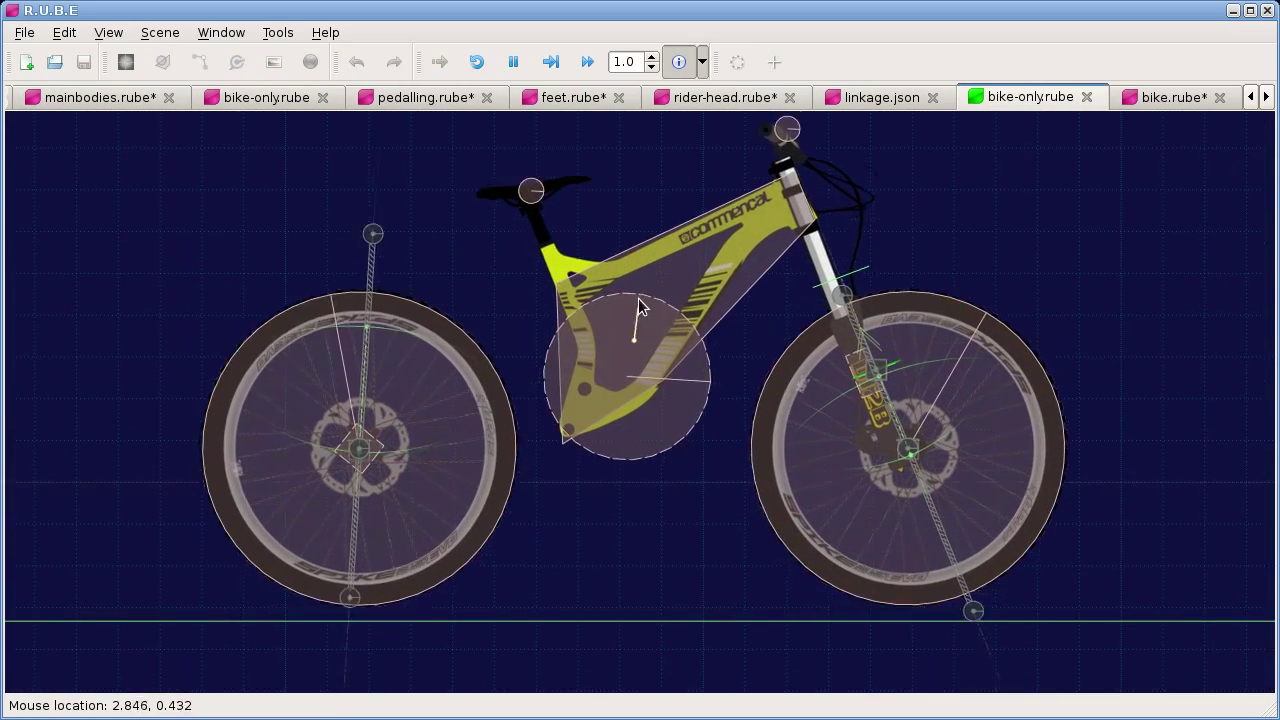
drag(640, 305, 517, 346)
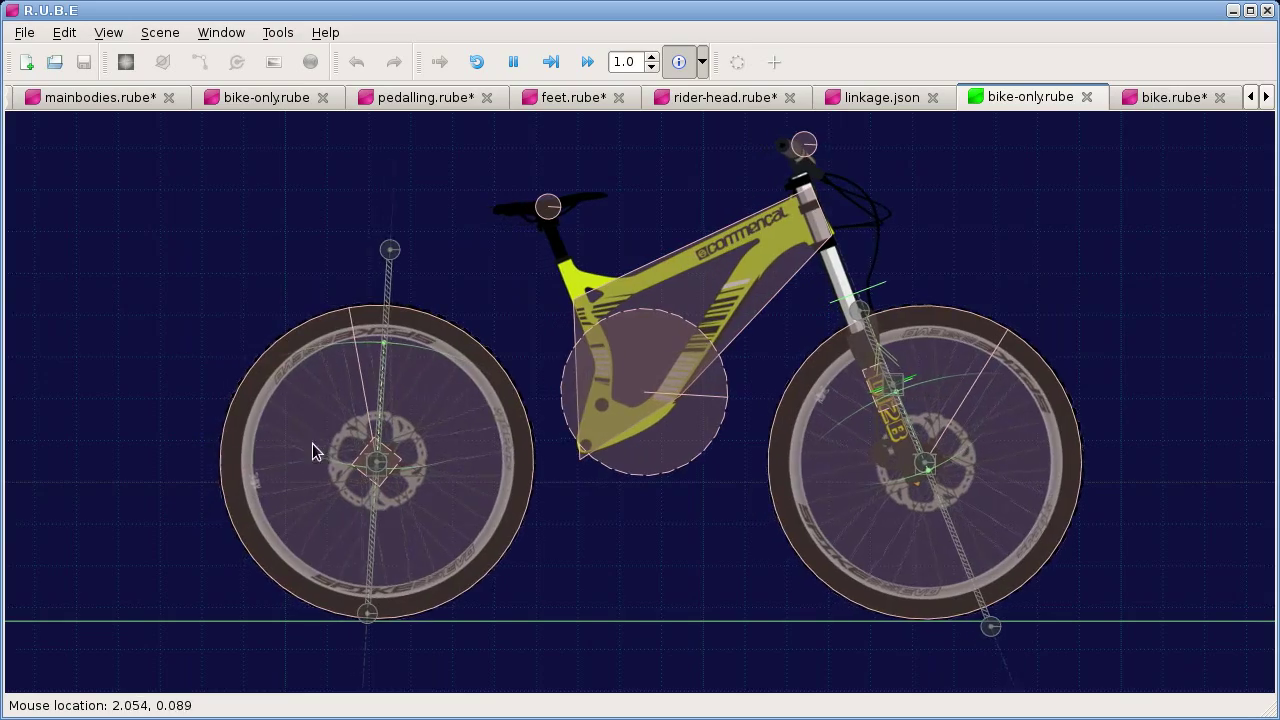
drag(654, 378, 763, 277)
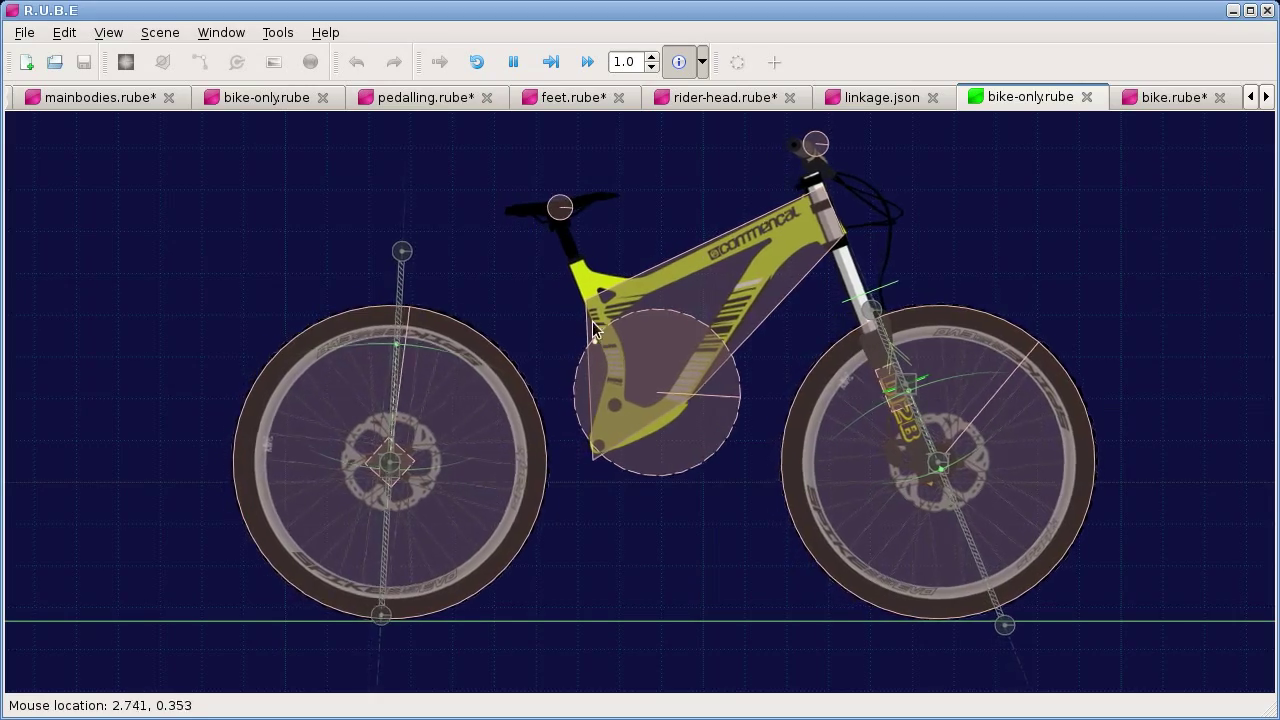
drag(594, 330, 644, 405)
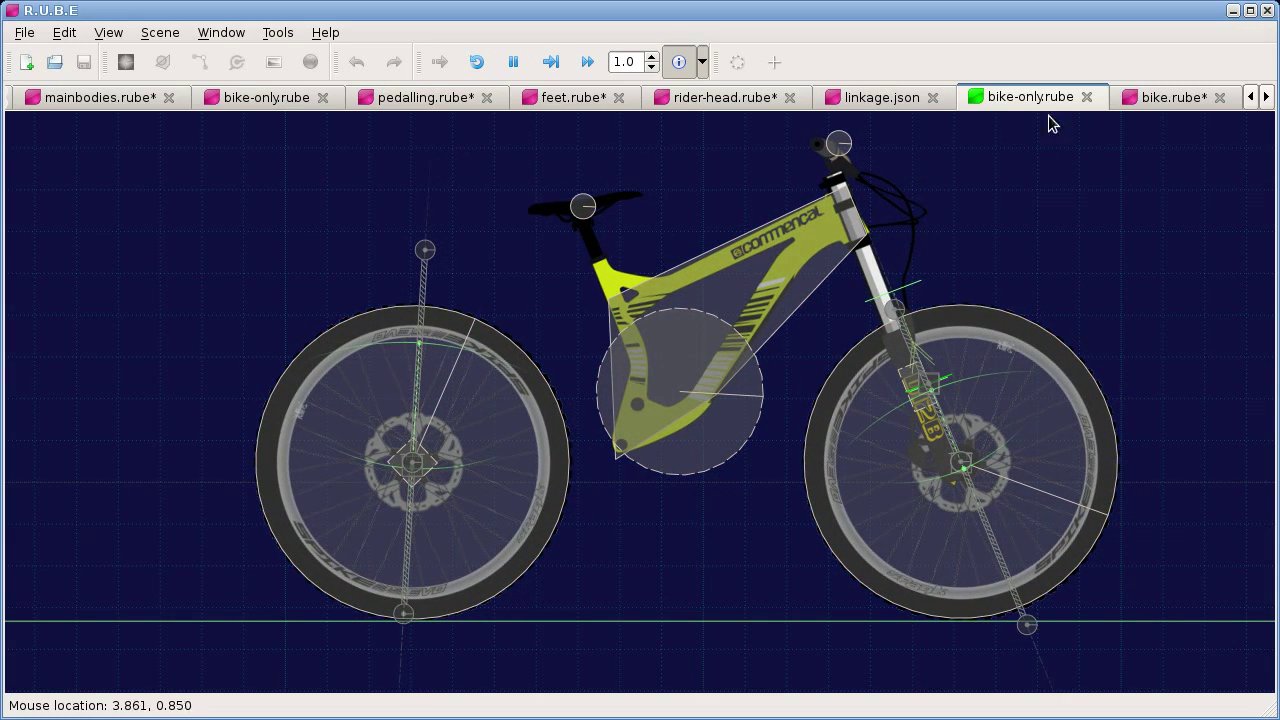
click(879, 99)
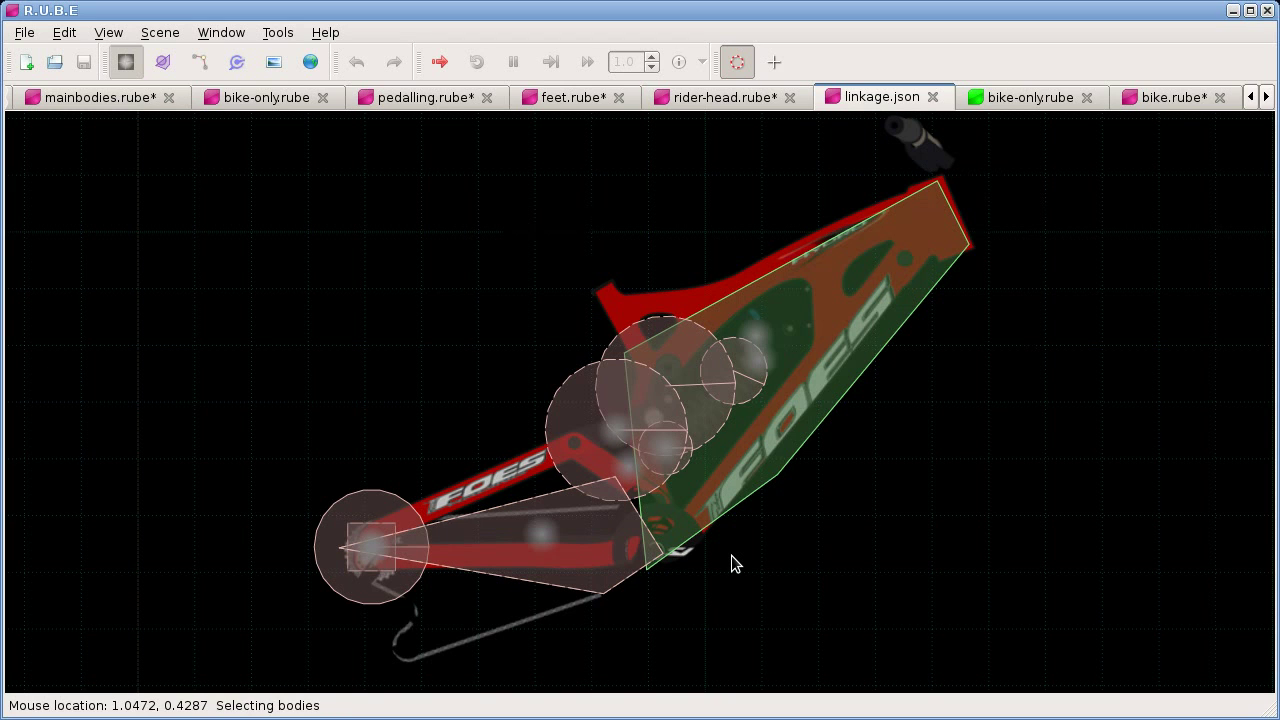
Run linkage.json full-canvas, start it with P, and repeatedly pull the swing-arm down to watch it return.
key(F5)
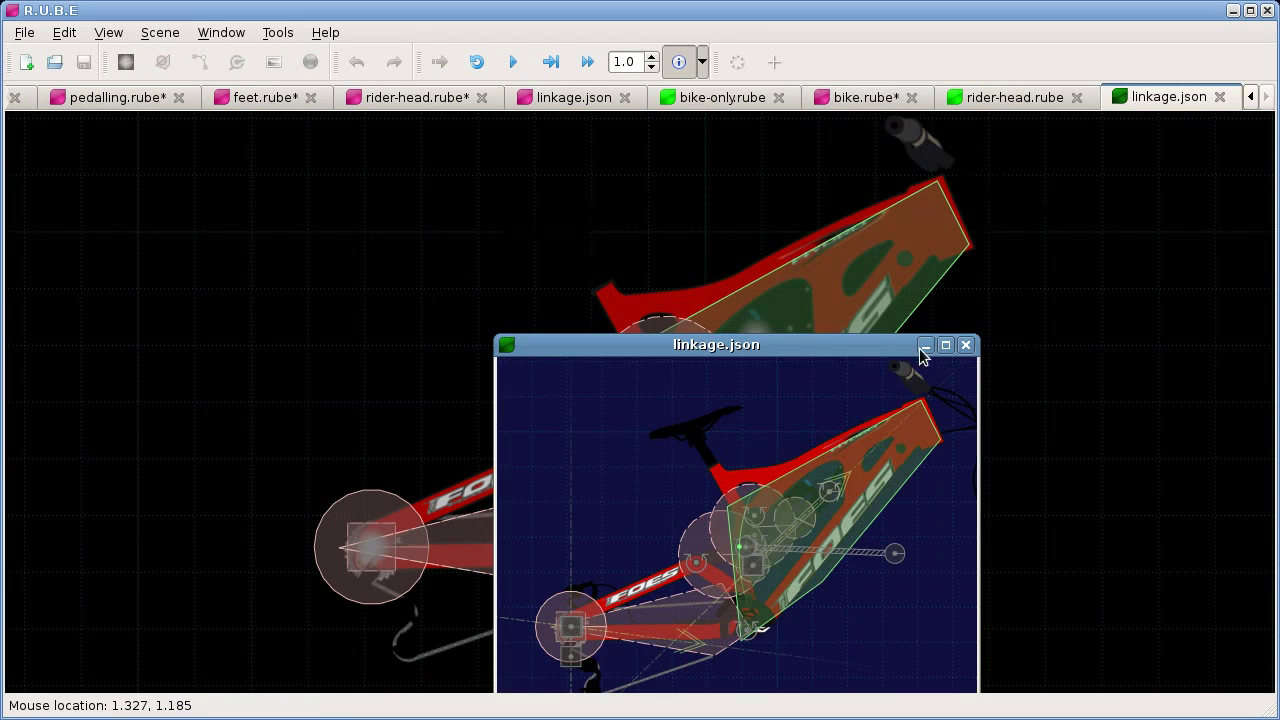
click(945, 345)
key(p)
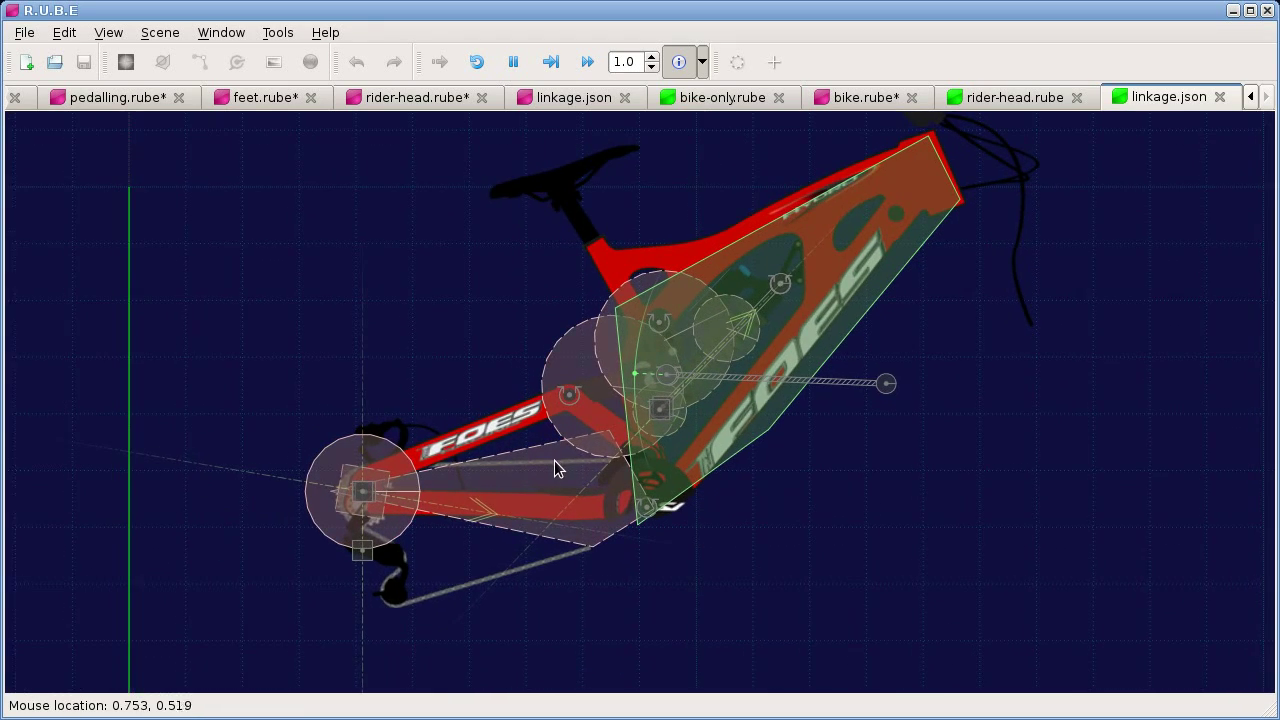
drag(458, 479, 500, 495)
drag(471, 493, 543, 469)
mouse_move(440, 489)
mouse_down()
mouse_move(447, 474)
mouse_move(449, 501)
mouse_move(459, 494)
mouse_up()
drag(455, 482, 485, 510)
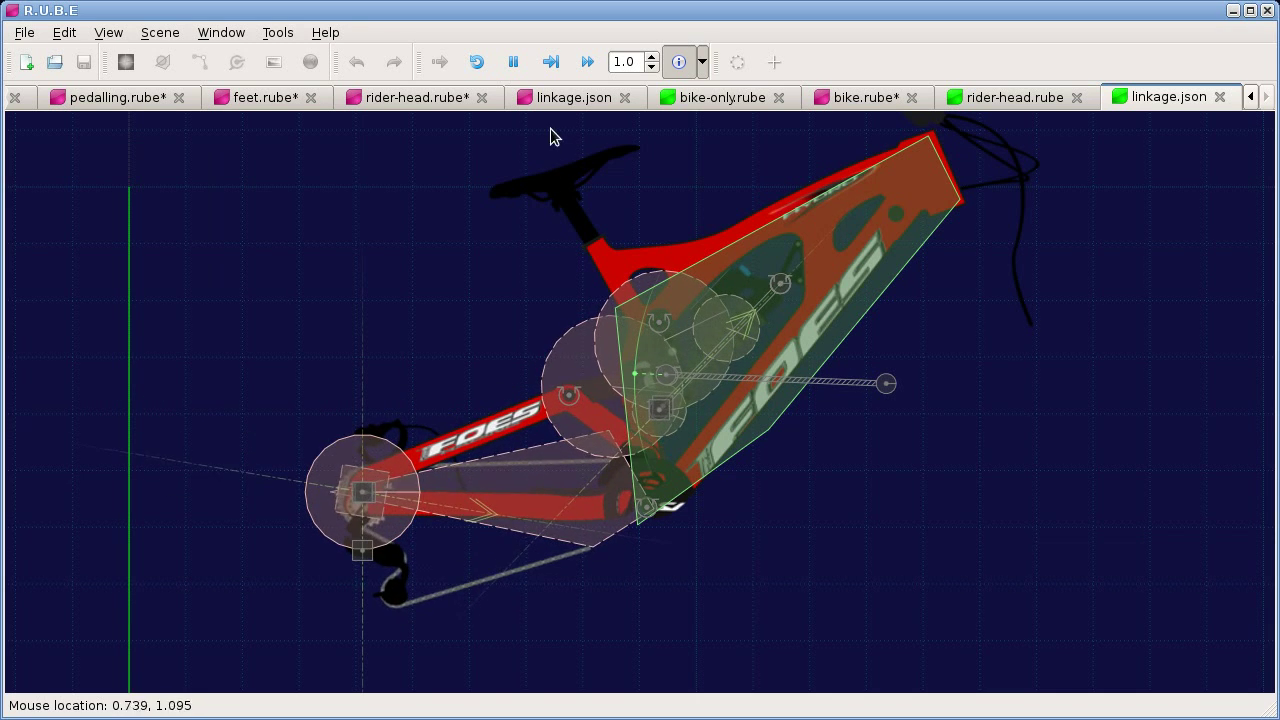
Uncheck Show fixtures in the linkage simulation and move the swing-arm up and down.
click(705, 63)
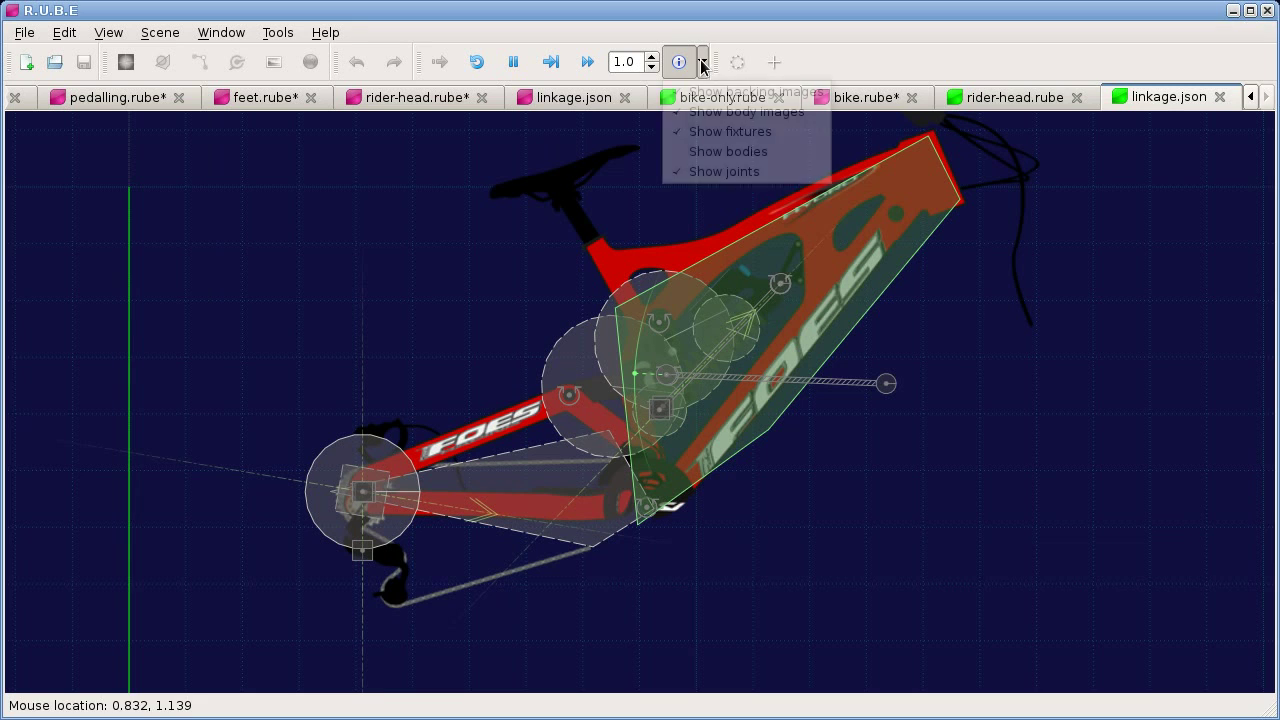
click(716, 133)
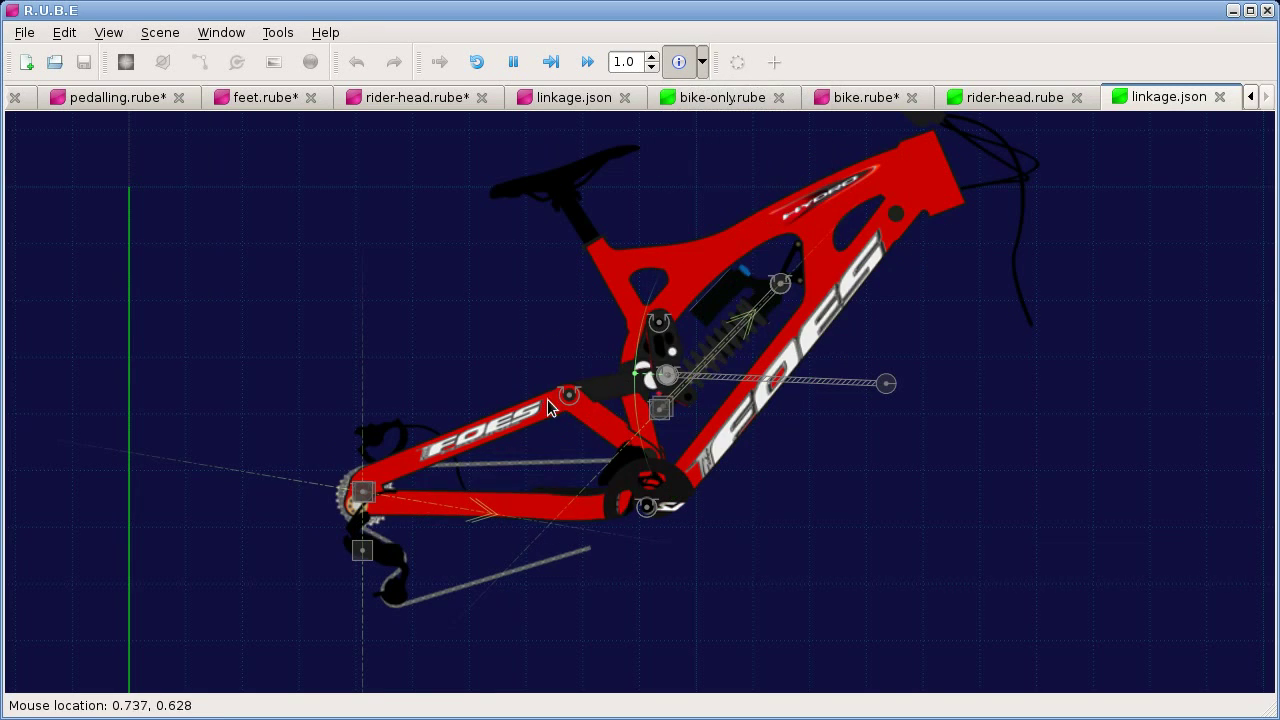
drag(497, 483, 491, 391)
Pan and zoom the simulation view to reframe the bike.
right_drag(995, 410, 935, 433)
scroll(957, 426, down, 2)
scroll(893, 427, up, 1)
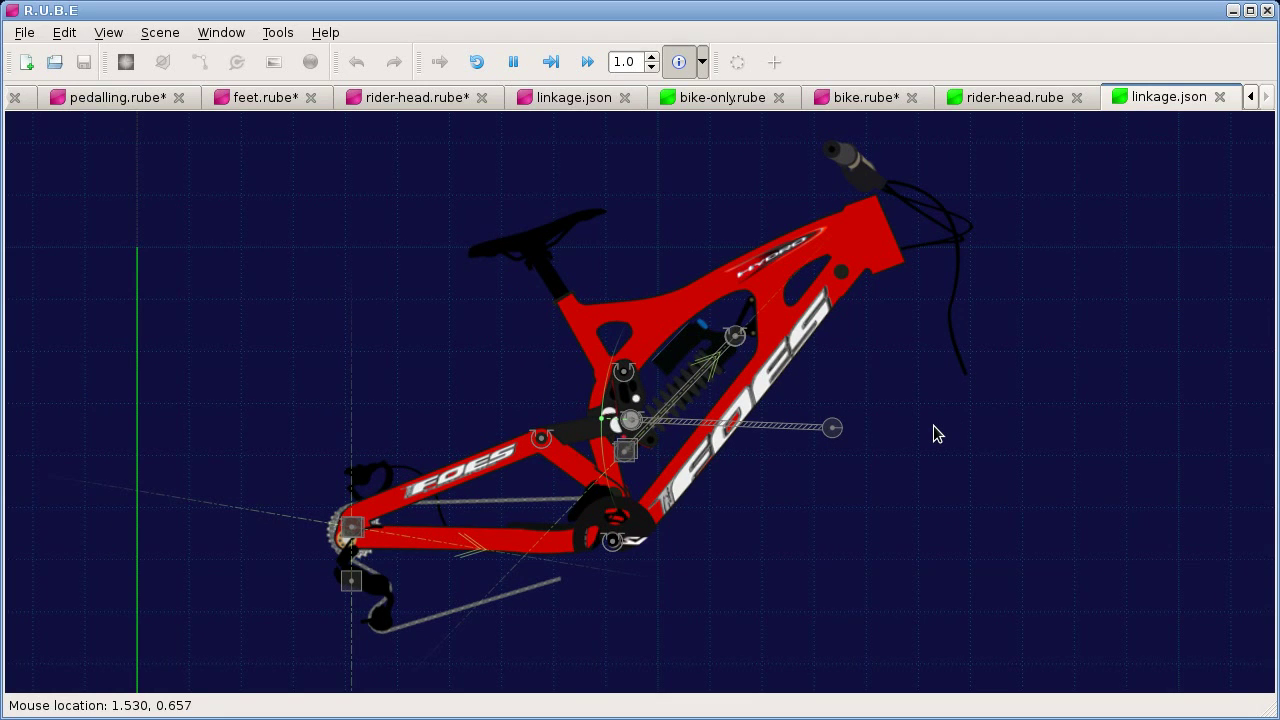
right_drag(934, 426, 905, 430)
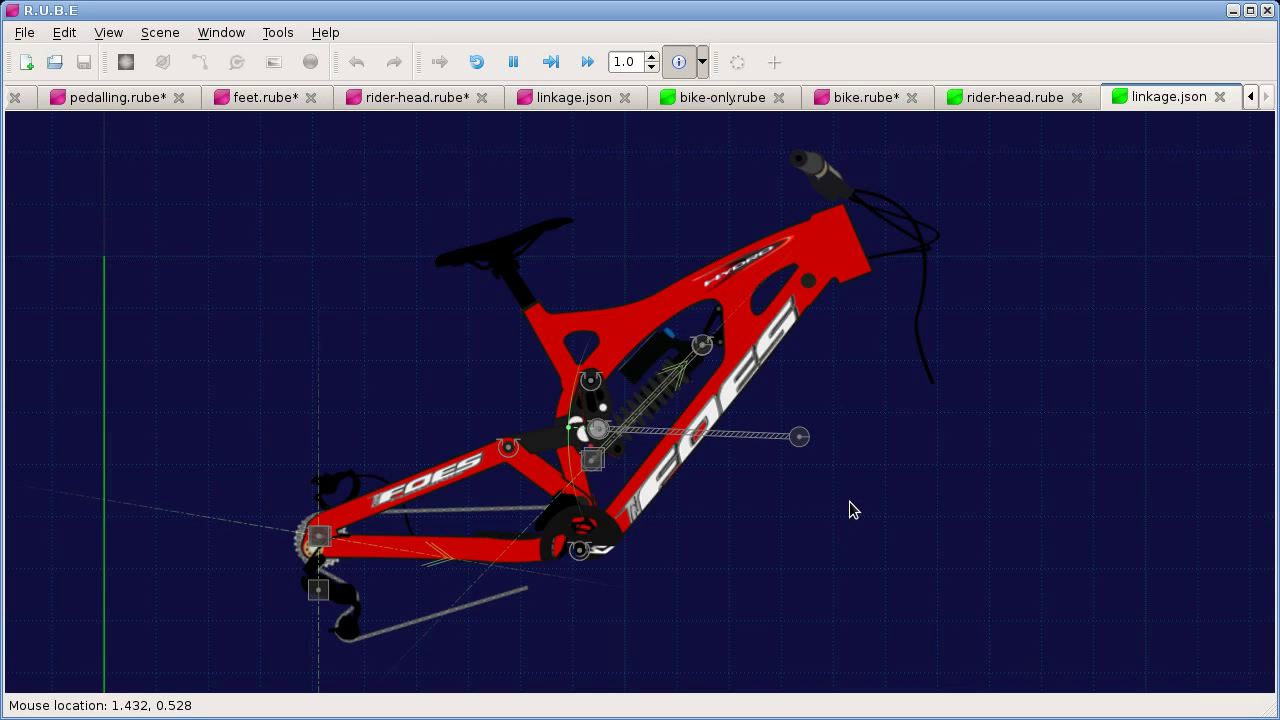
right_drag(804, 488, 833, 487)
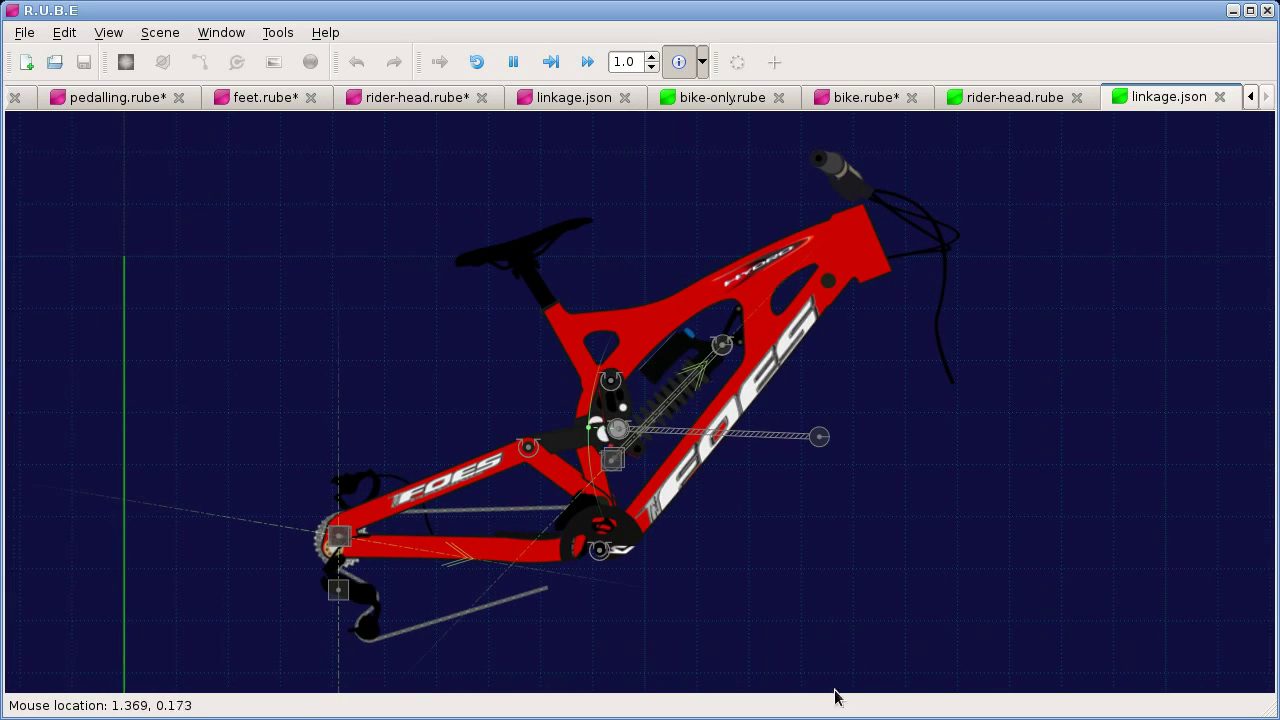